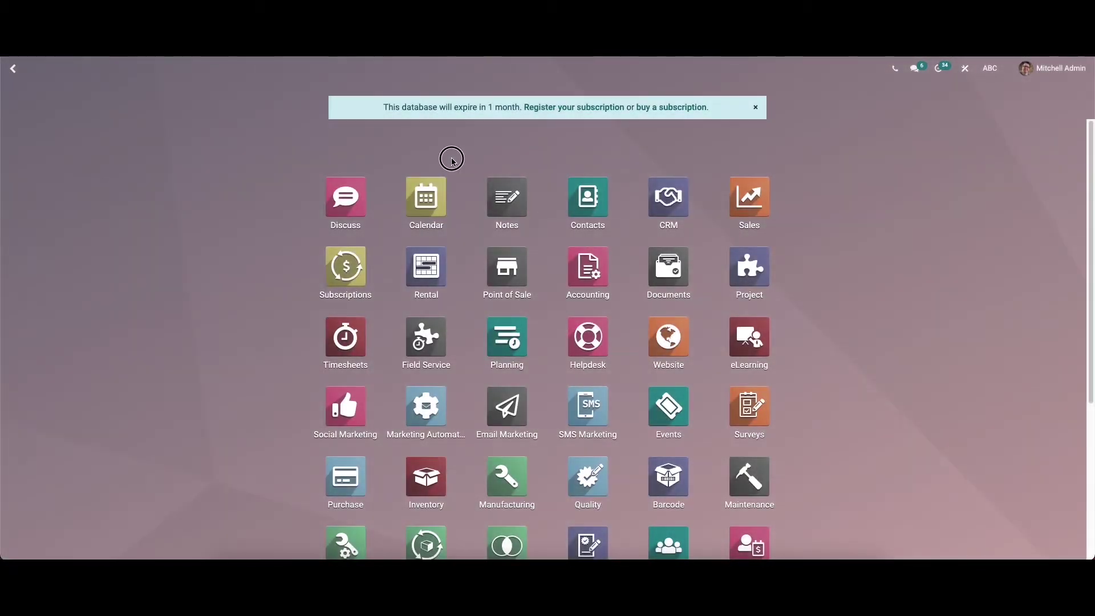
Open the eLearning app, check the course overview as a list, and return to the kanban cards.
{"action": "type", "text": "el"}
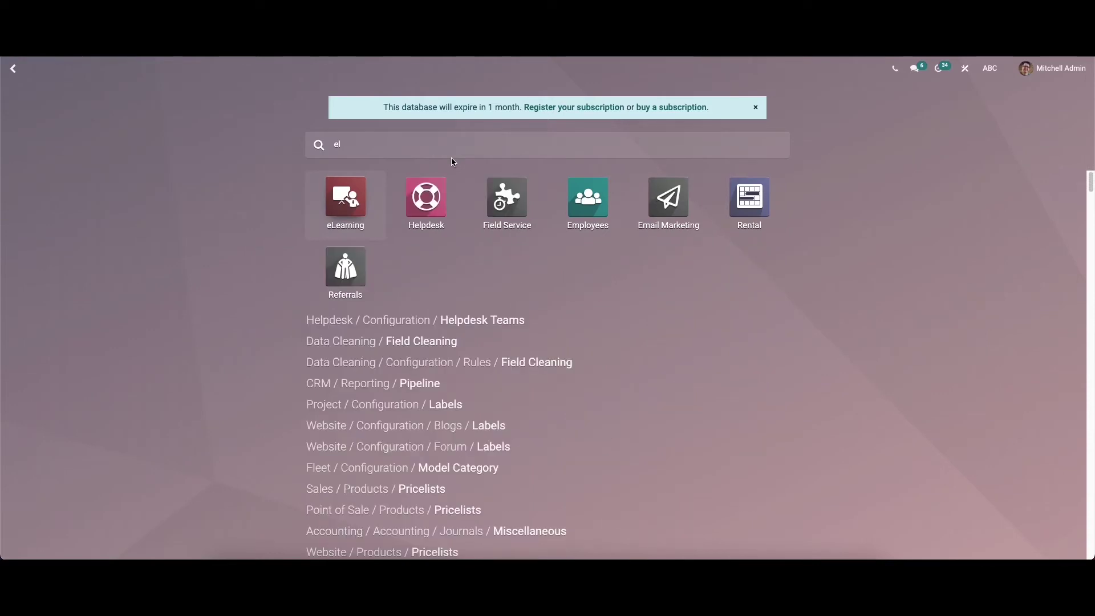
{"action": "left_click", "coordinate": [336, 205]}
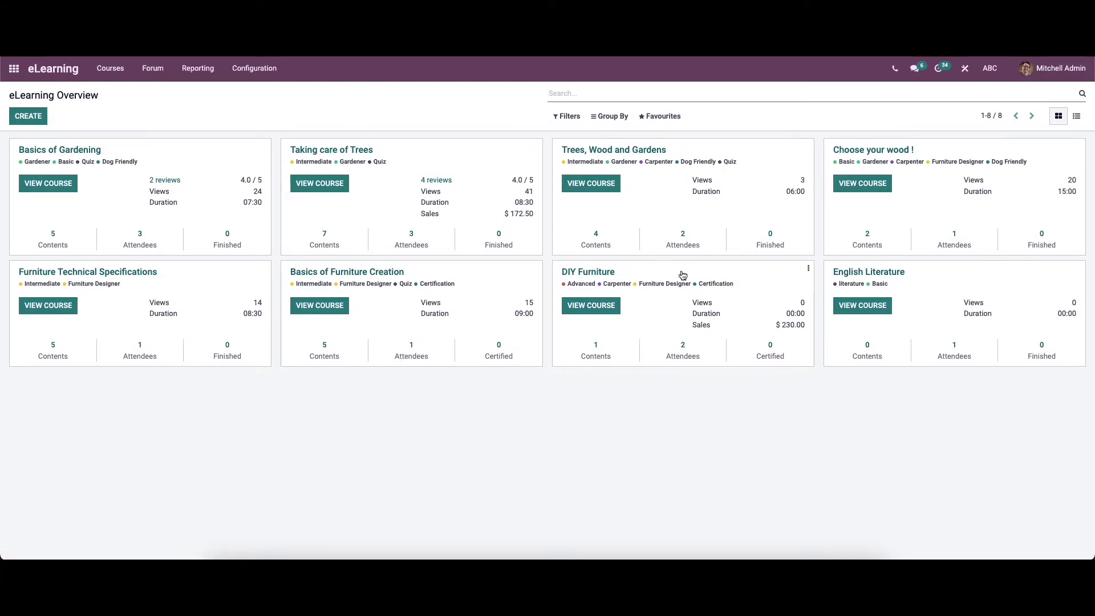
{"action": "left_click", "coordinate": [1078, 117]}
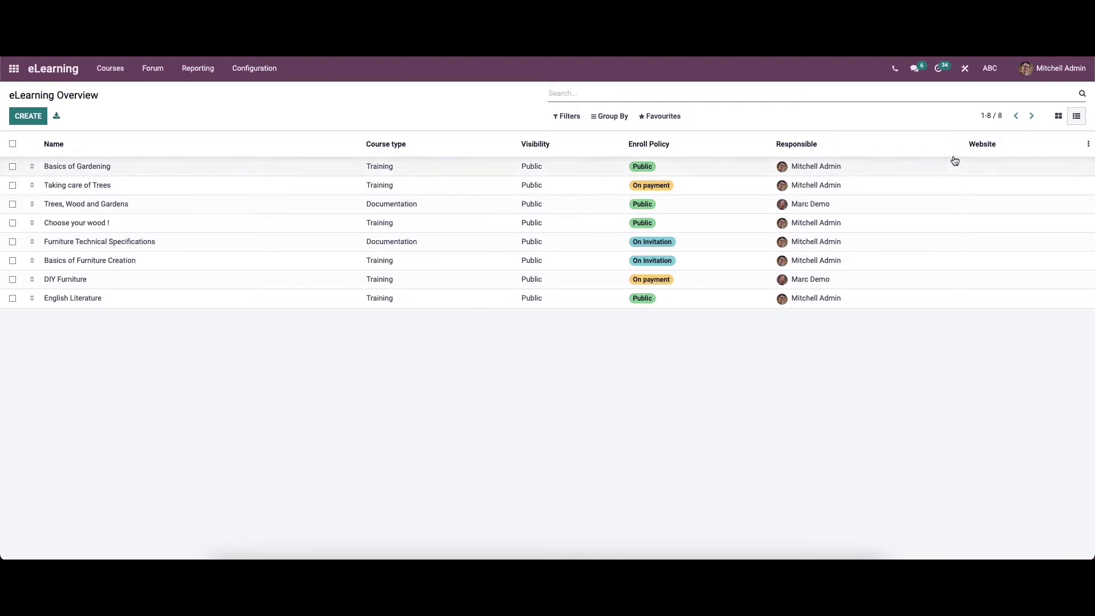
{"action": "left_click", "coordinate": [1054, 119]}
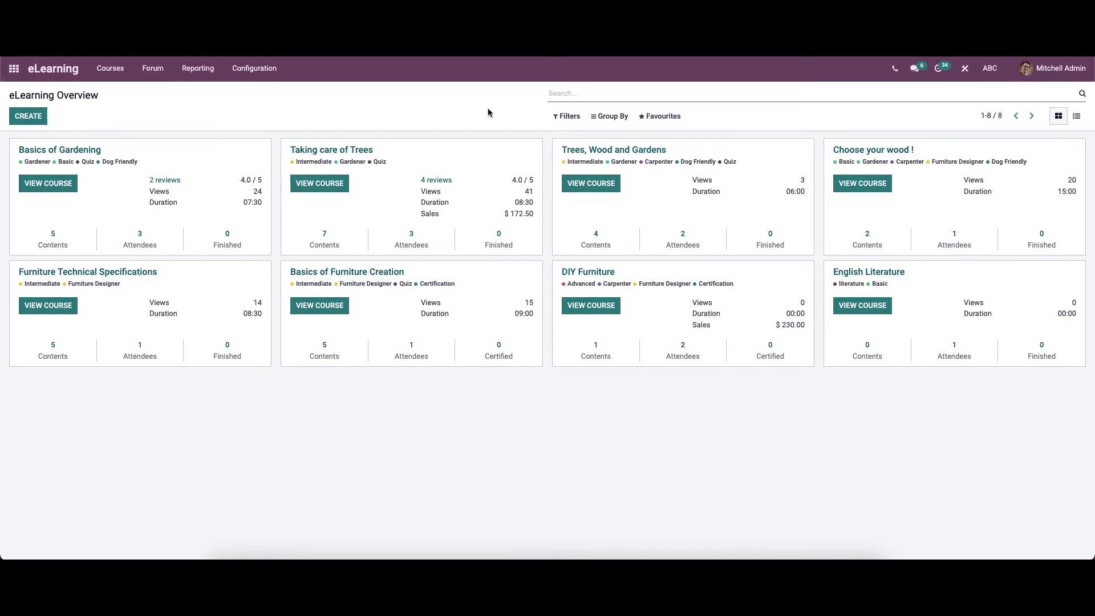
View the Taking care of Trees course record, and mark its card in the overview with the red colour.
{"action": "left_click", "coordinate": [391, 169]}
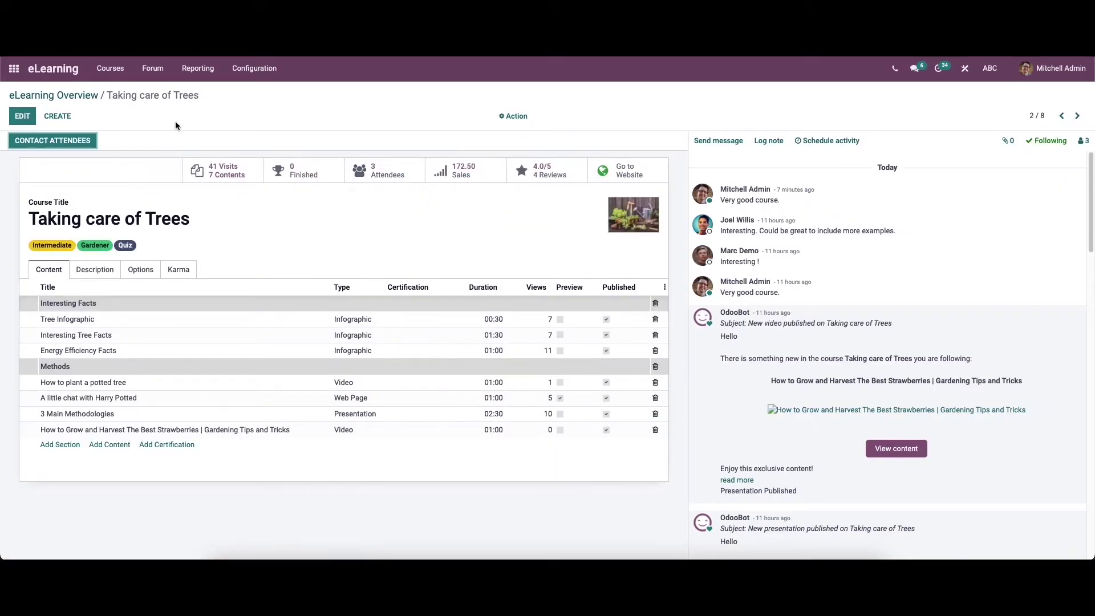
{"action": "left_click", "coordinate": [87, 98]}
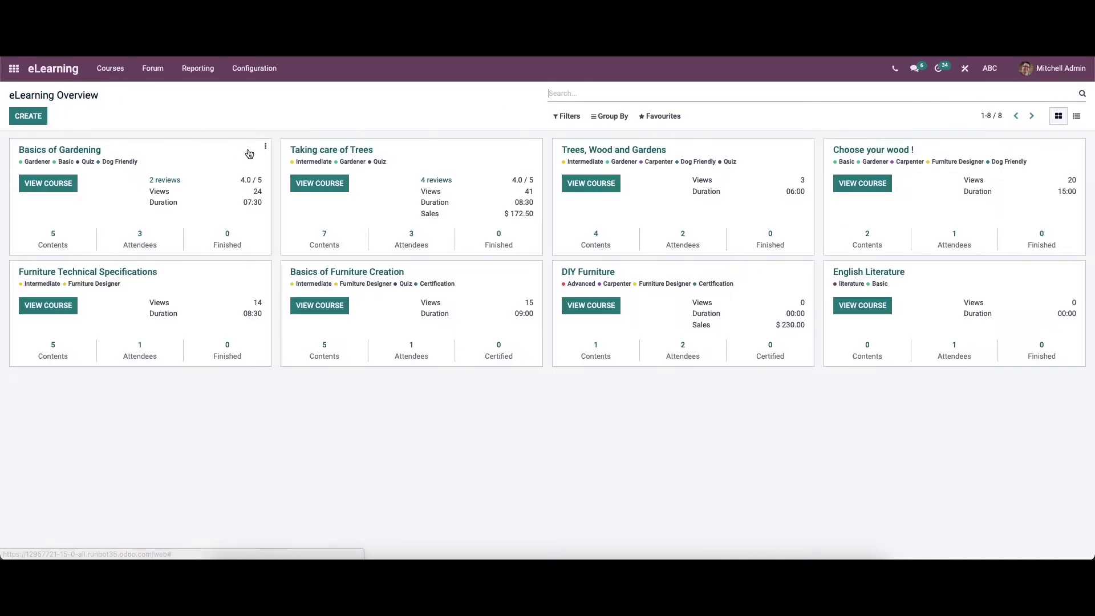
{"action": "left_click", "coordinate": [537, 147]}
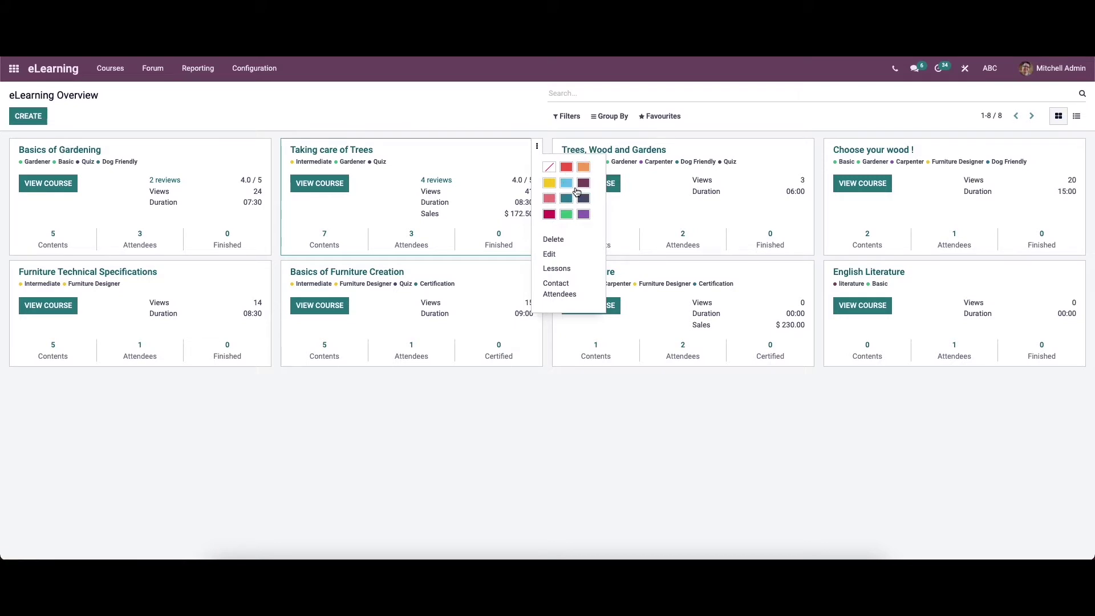
{"action": "left_click", "coordinate": [567, 168]}
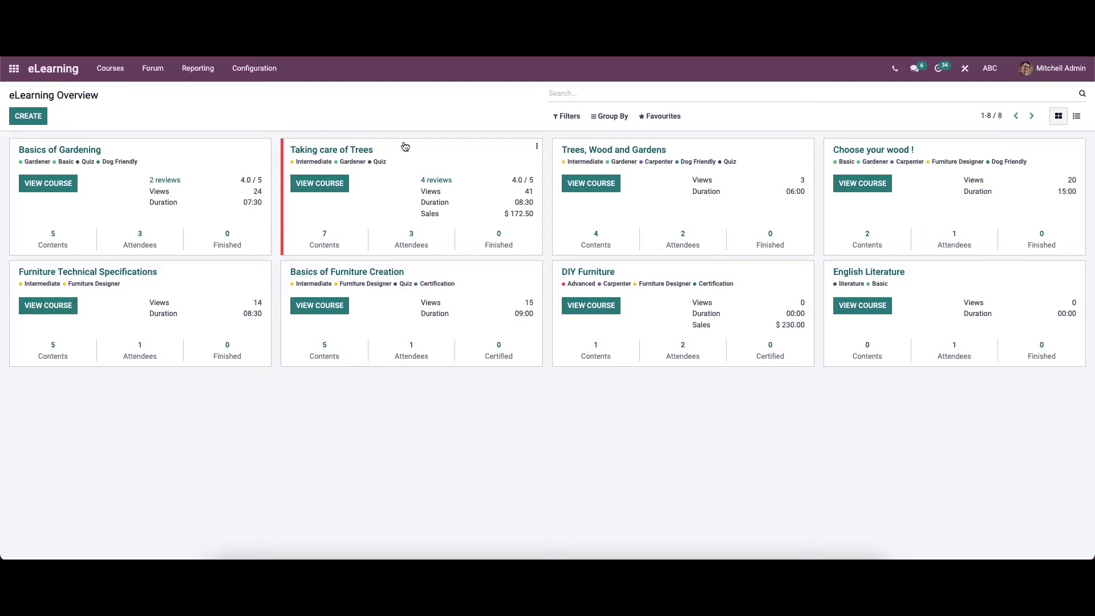
Open the Taking care of Trees course for editing from its card, and return to the eLearning Overview without changes.
{"action": "left_click", "coordinate": [537, 147]}
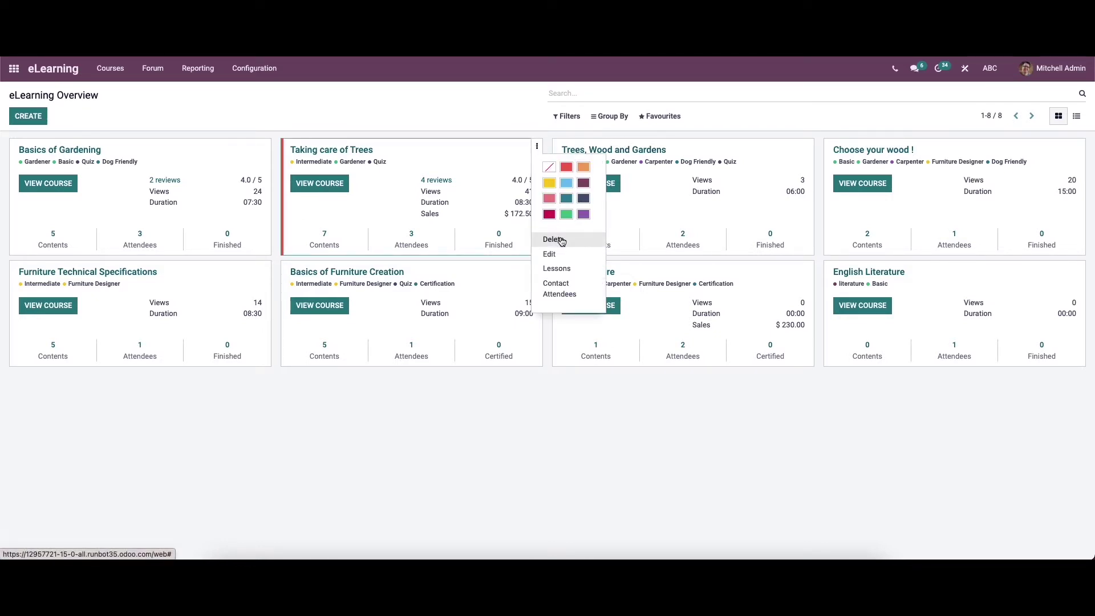
{"action": "left_click", "coordinate": [560, 256]}
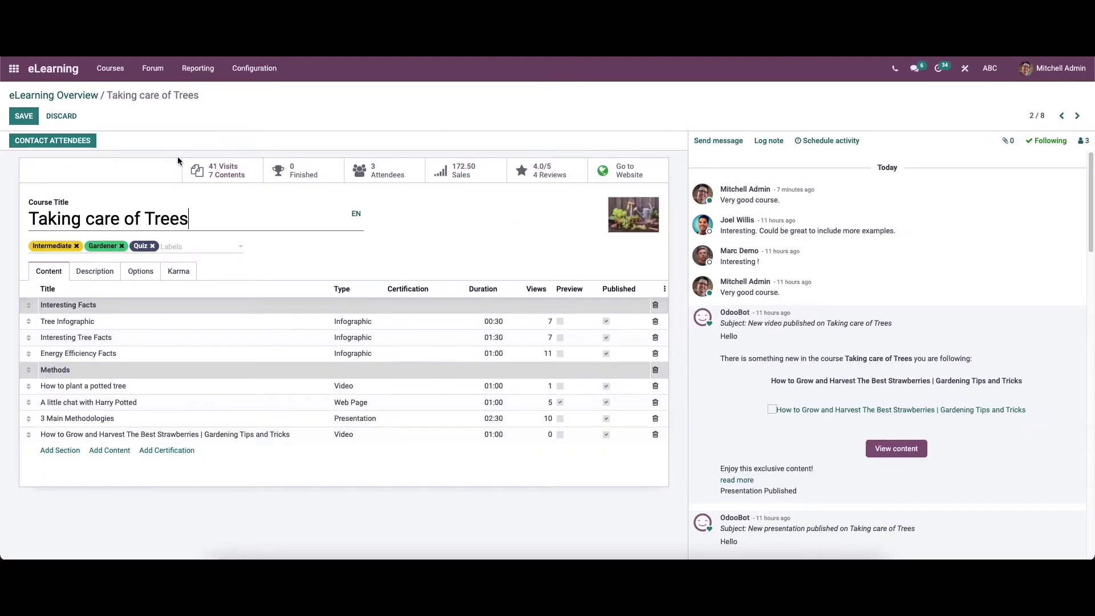
{"action": "left_click", "coordinate": [87, 95]}
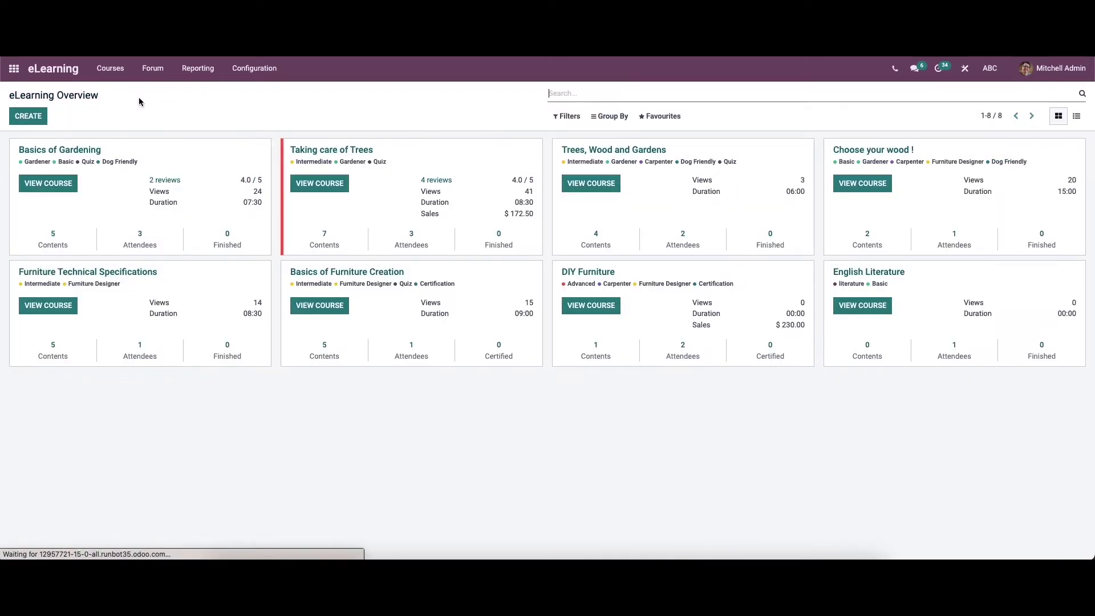
View the lessons of Taking care of Trees and its blank new content form, discarding the form and returning to the overview.
{"action": "left_click", "coordinate": [537, 147]}
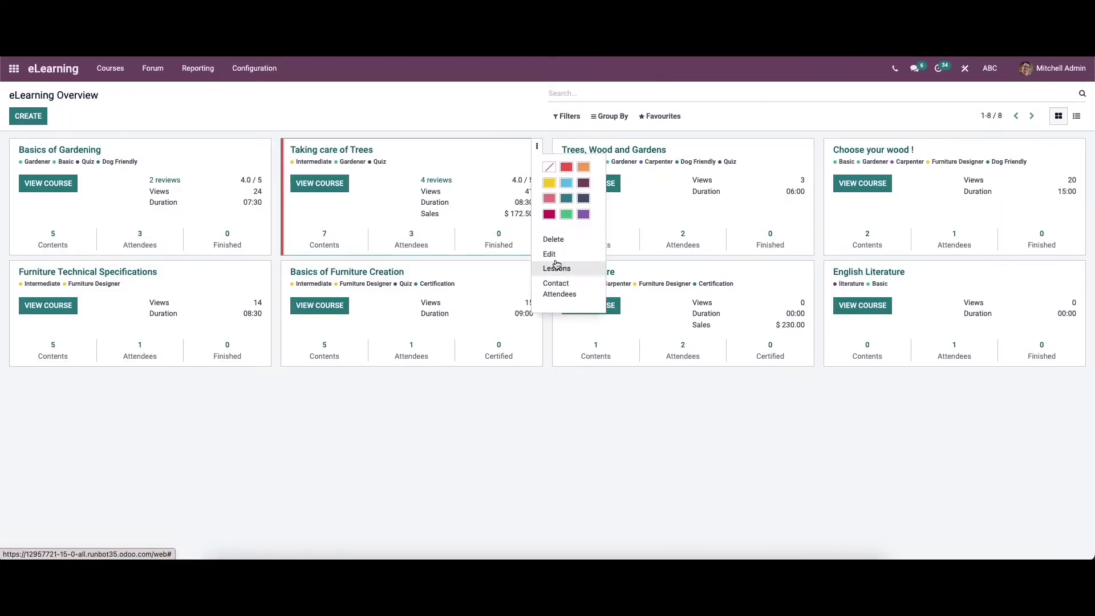
{"action": "left_click", "coordinate": [568, 273]}
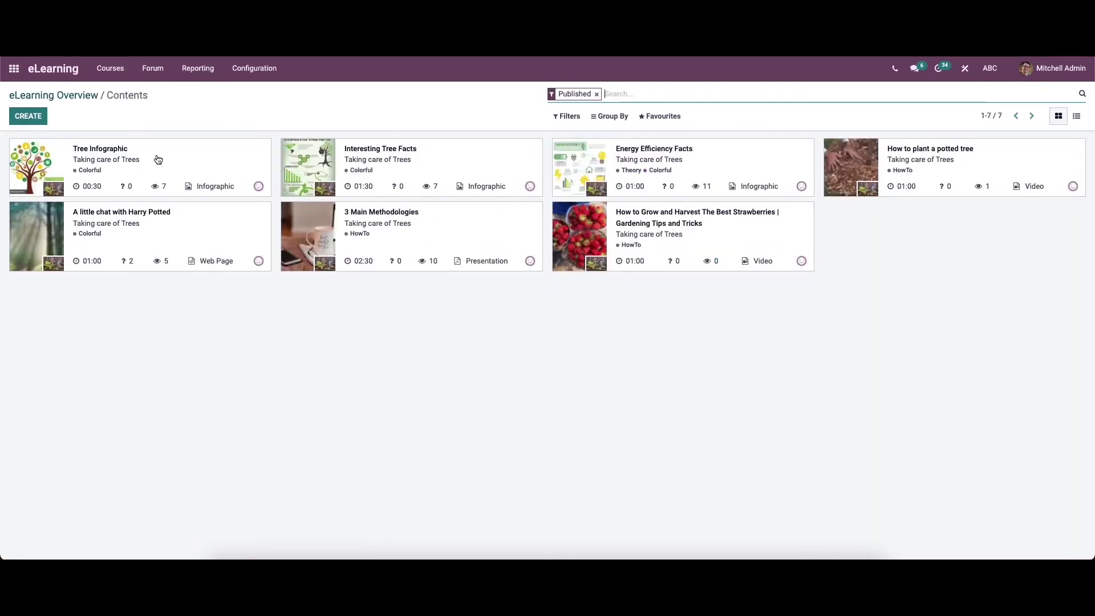
{"action": "left_click", "coordinate": [29, 116]}
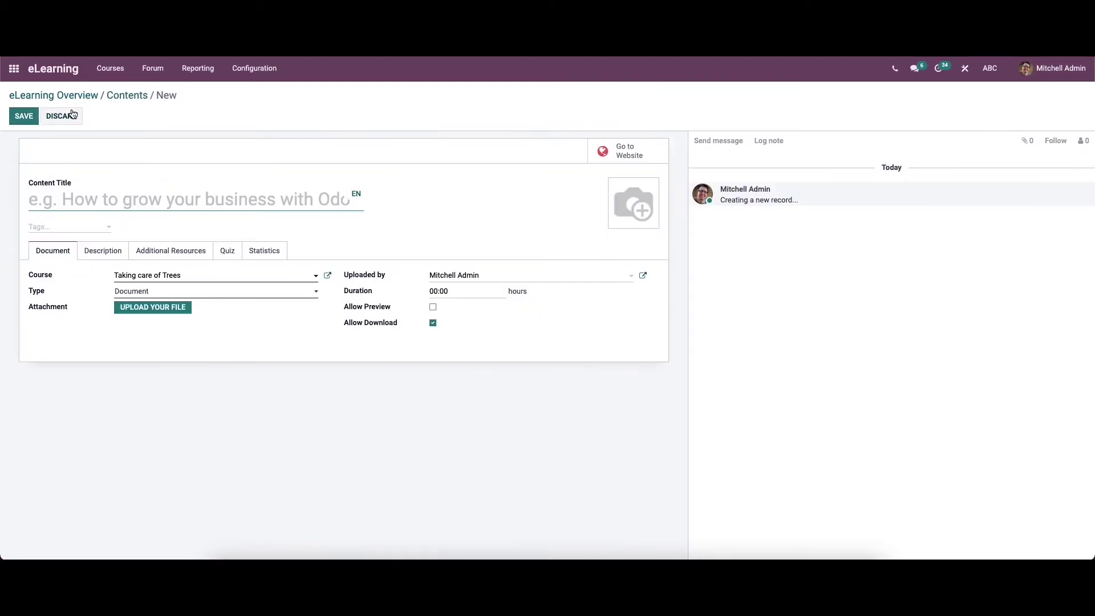
{"action": "left_click", "coordinate": [70, 116]}
{"action": "left_click", "coordinate": [101, 96]}
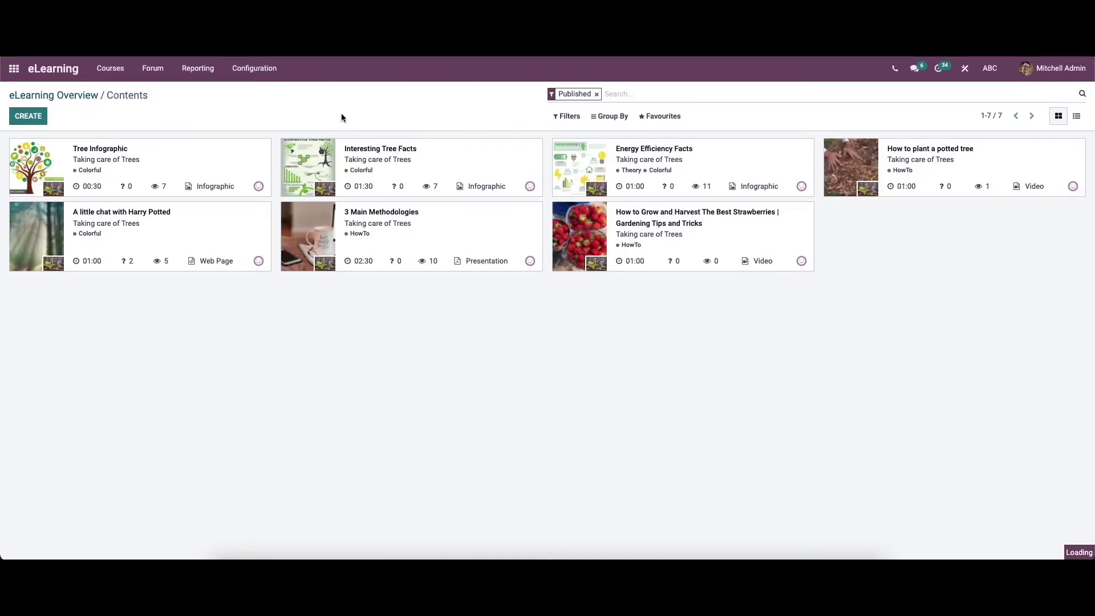
View the mailing form for contacting the attendees of Taking care of Trees with its body templates, and discard it.
{"action": "left_click", "coordinate": [537, 146]}
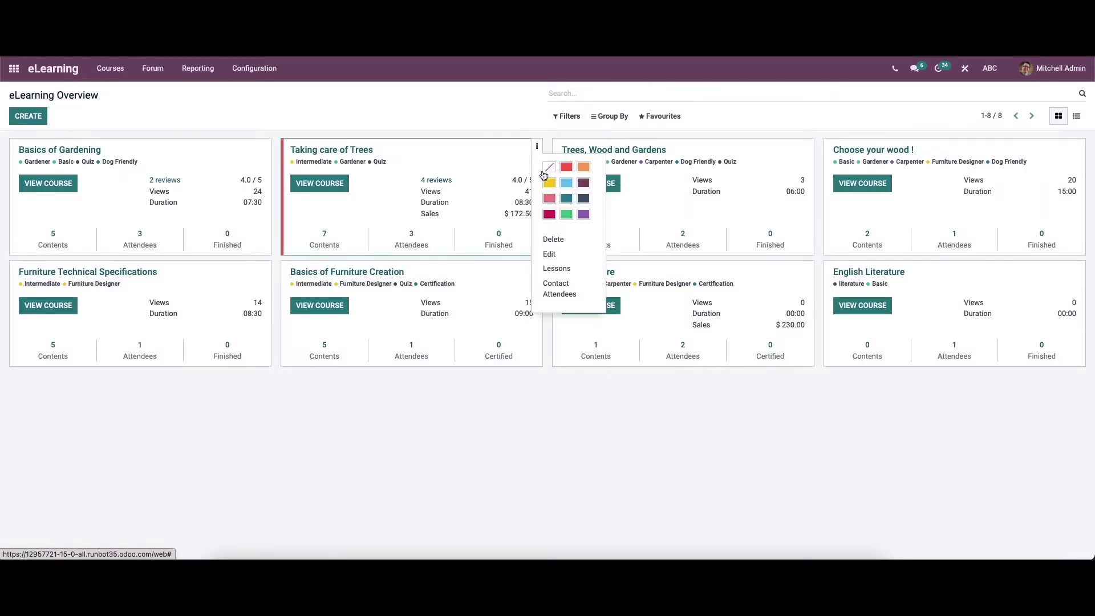
{"action": "left_click", "coordinate": [566, 290]}
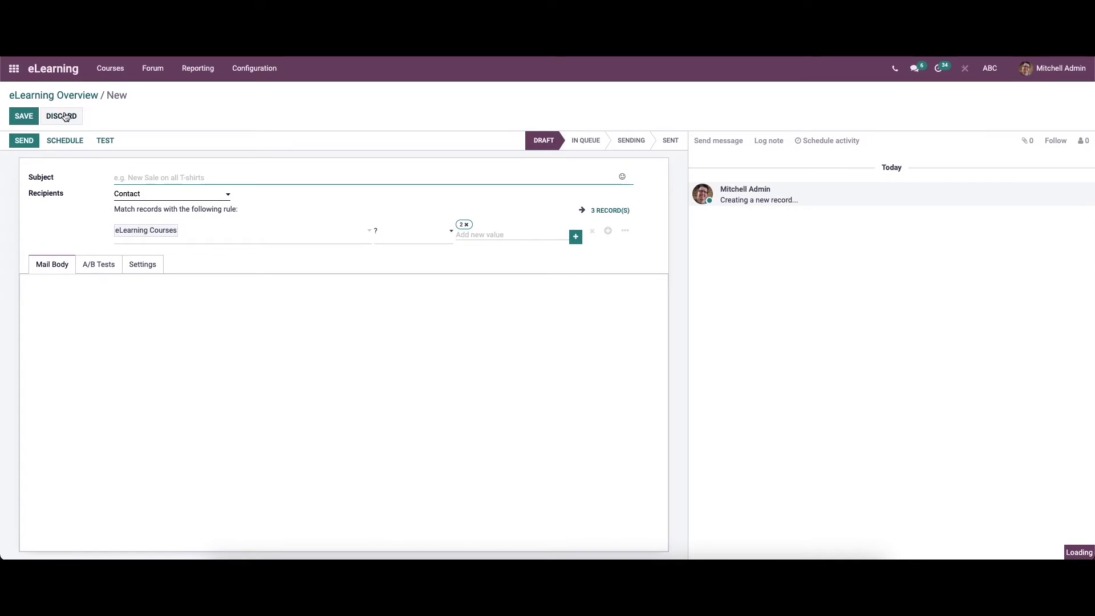
{"action": "left_click", "coordinate": [69, 100]}
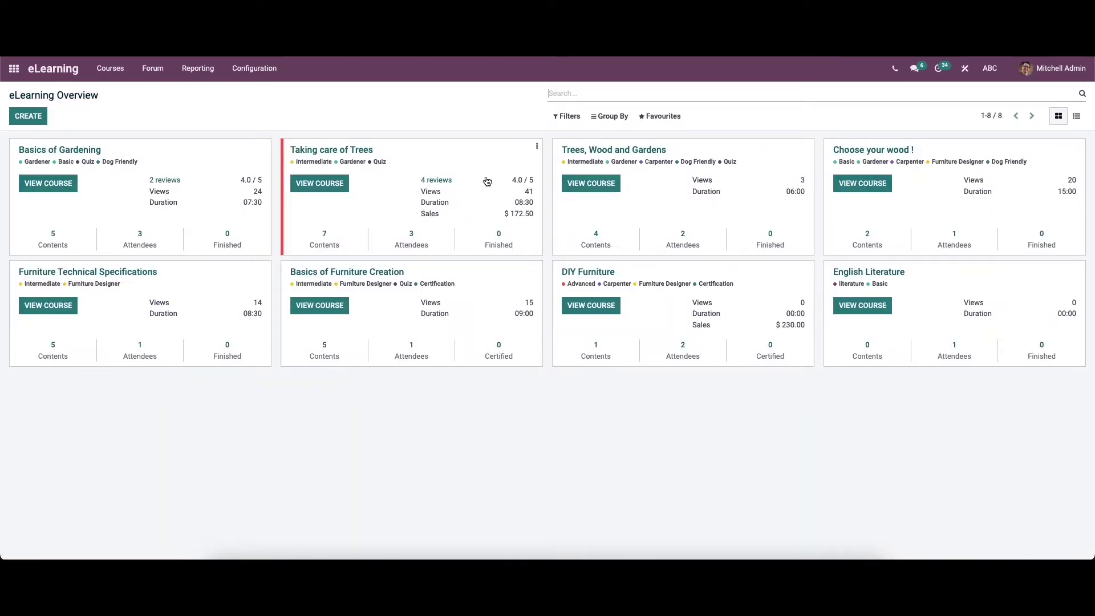
{"action": "left_click", "coordinate": [533, 147]}
{"action": "left_click", "coordinate": [562, 289]}
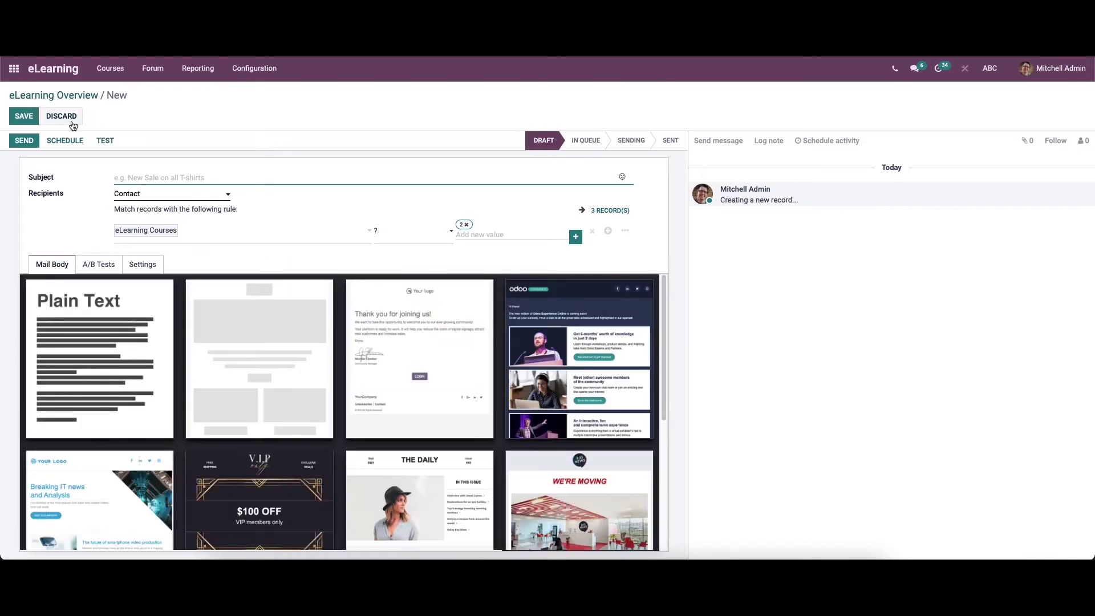
{"action": "left_click", "coordinate": [67, 116]}
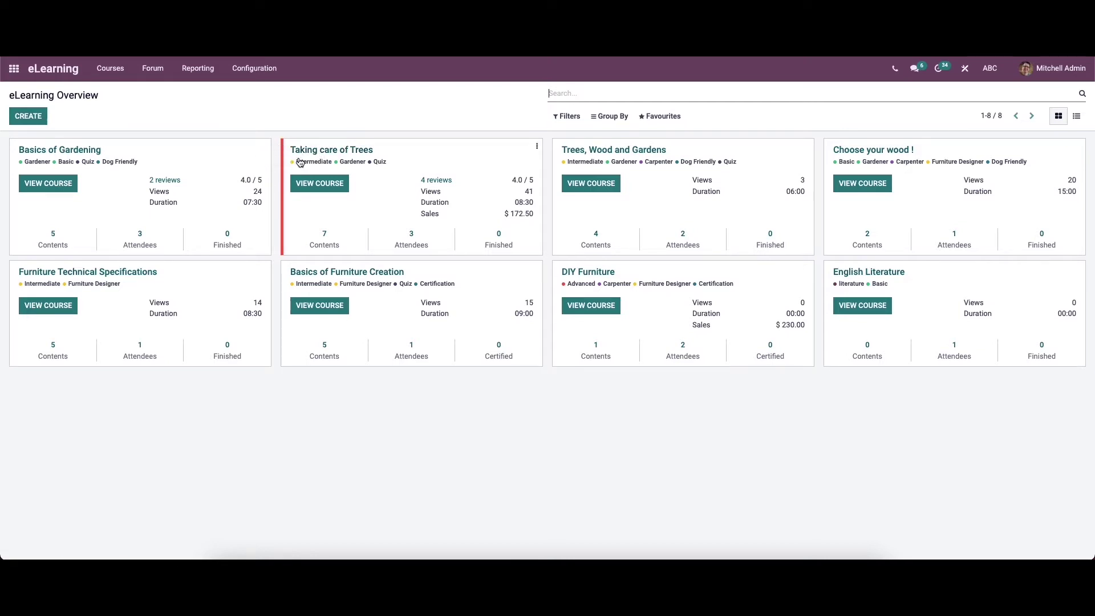
Open the Taking care of Trees course page on the website and review its sections, lessons and per-lesson options.
{"action": "left_click", "coordinate": [326, 185]}
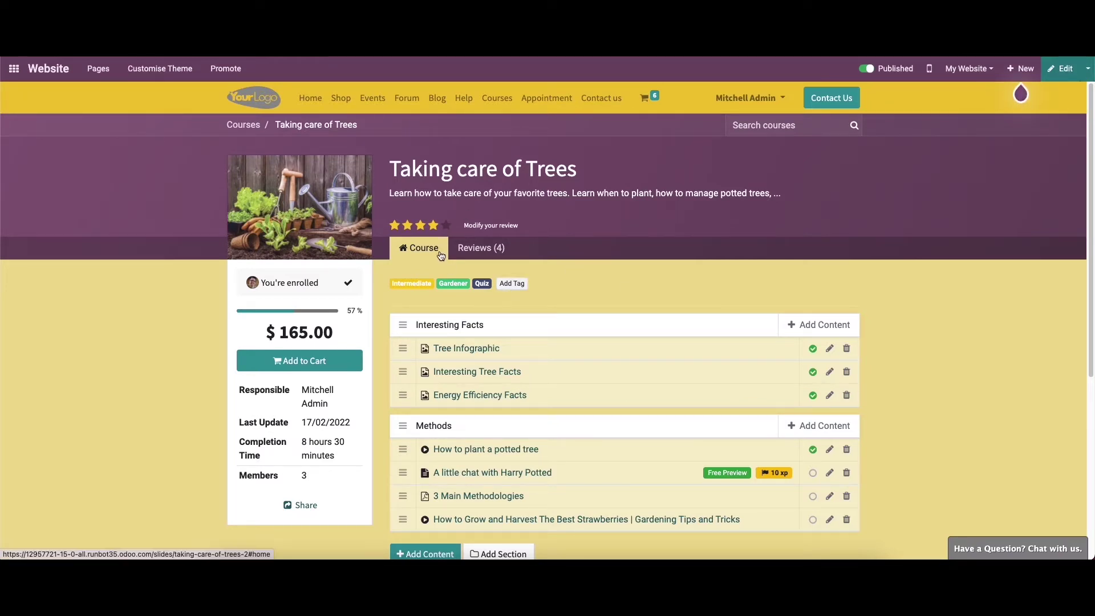
{"action": "scroll", "coordinate": [535, 389], "scroll_direction": "down", "scroll_amount": 2}
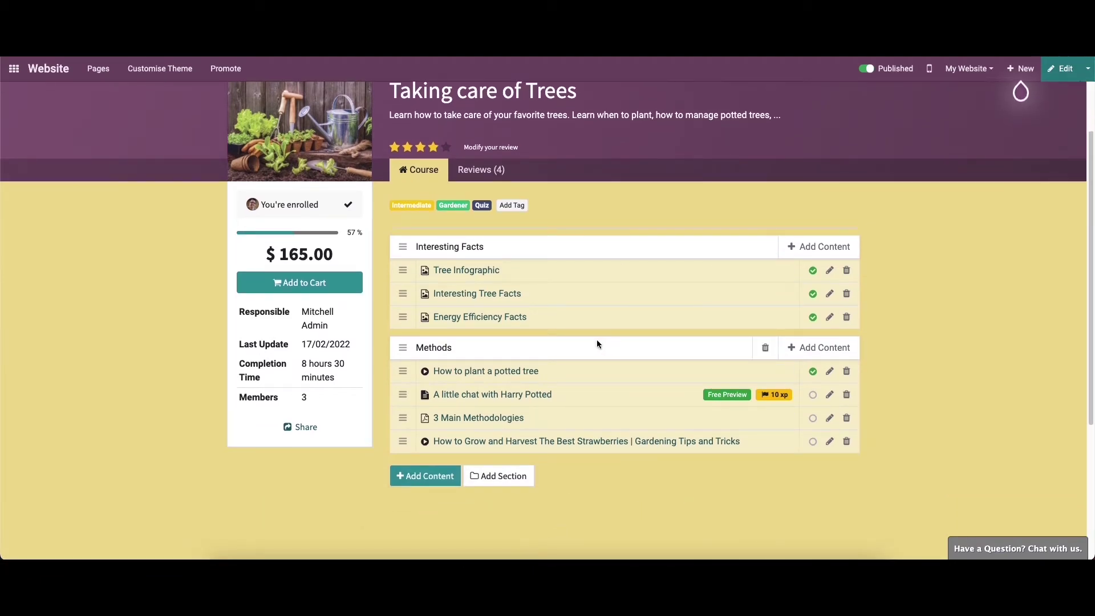
{"action": "scroll", "coordinate": [547, 325], "scroll_direction": "up", "scroll_amount": 2}
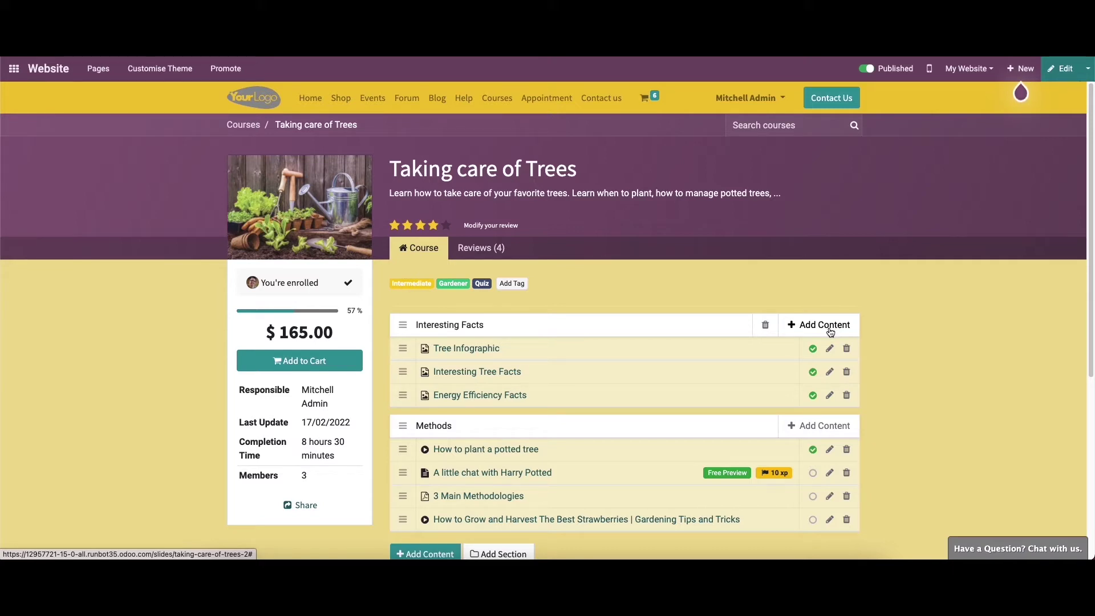
{"action": "mouse_move", "coordinate": [791, 366]}
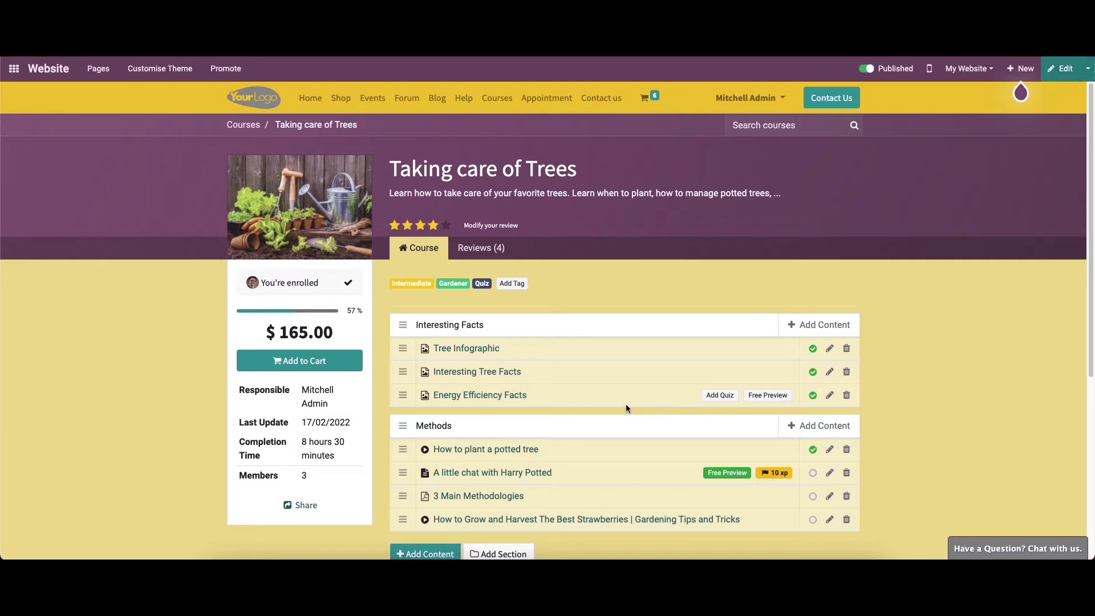
{"action": "scroll", "coordinate": [618, 365], "scroll_direction": "down", "scroll_amount": 1}
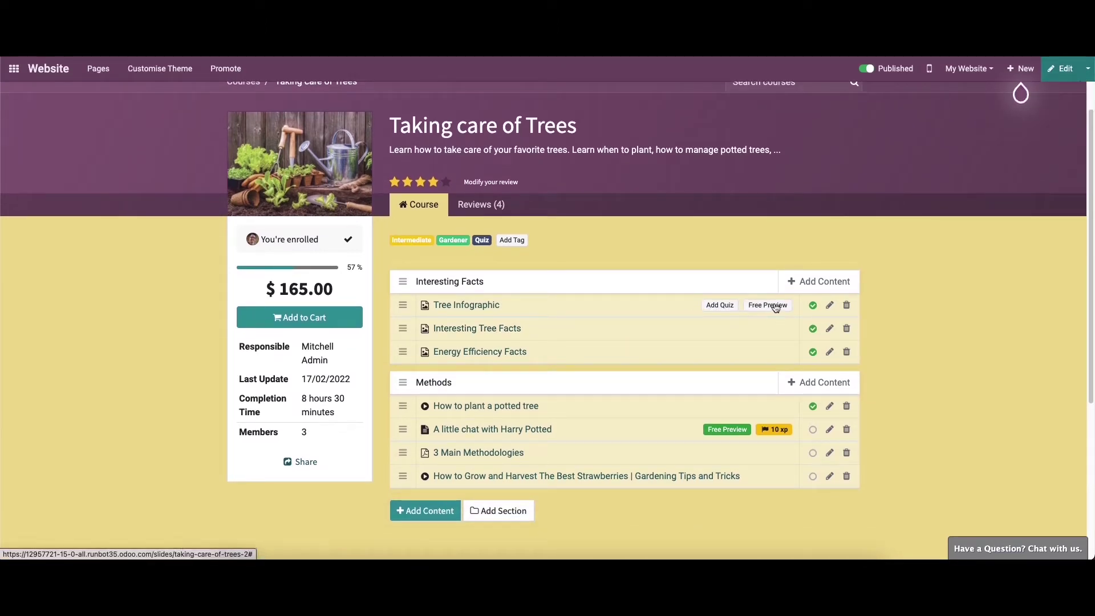
{"action": "scroll", "coordinate": [757, 312], "scroll_direction": "down", "scroll_amount": 4}
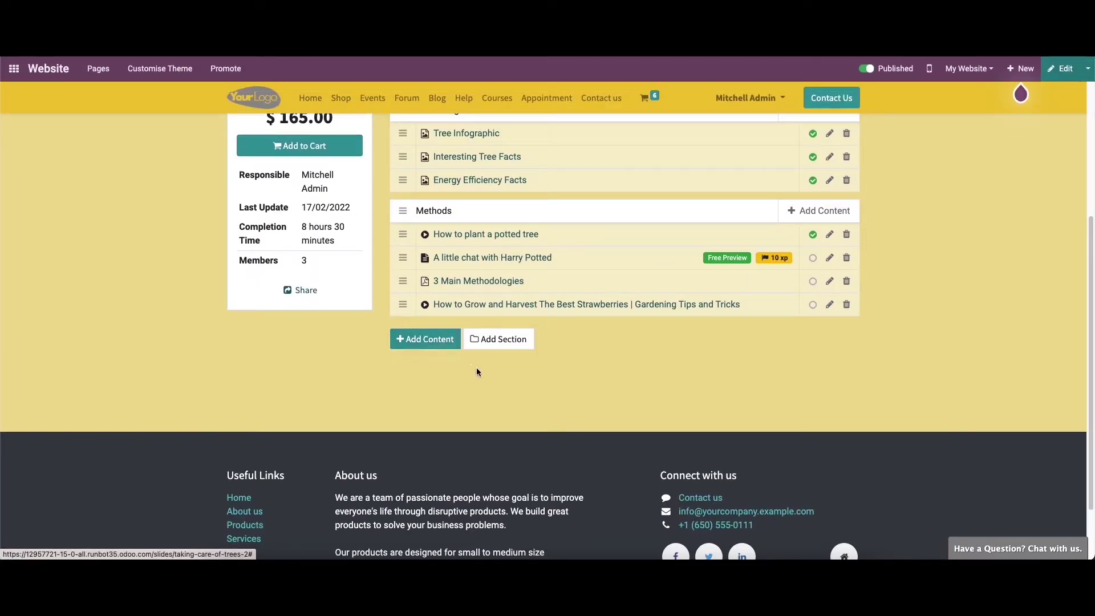
View the options for adding content and a section to the course page, closing them without adding anything.
{"action": "left_click", "coordinate": [434, 344]}
{"action": "left_click", "coordinate": [390, 311]}
{"action": "left_click", "coordinate": [492, 340]}
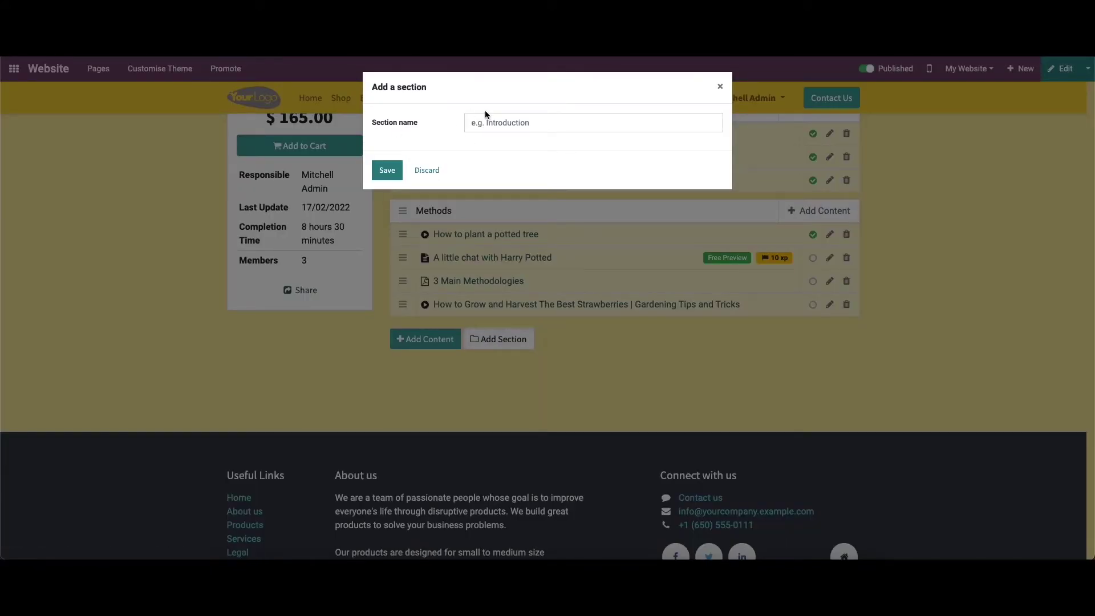
{"action": "left_click", "coordinate": [425, 170]}
View the tags available for the Taking care of Trees course, and discard the tag dialog without choosing one.
{"action": "scroll", "coordinate": [448, 193], "scroll_direction": "up", "scroll_amount": 4}
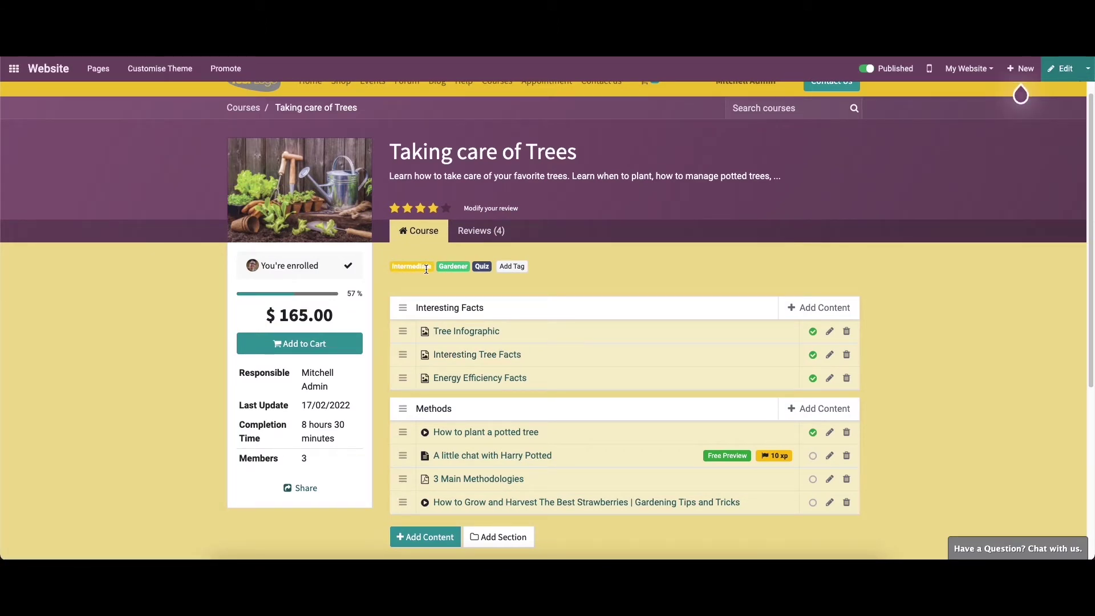
{"action": "left_click", "coordinate": [515, 267]}
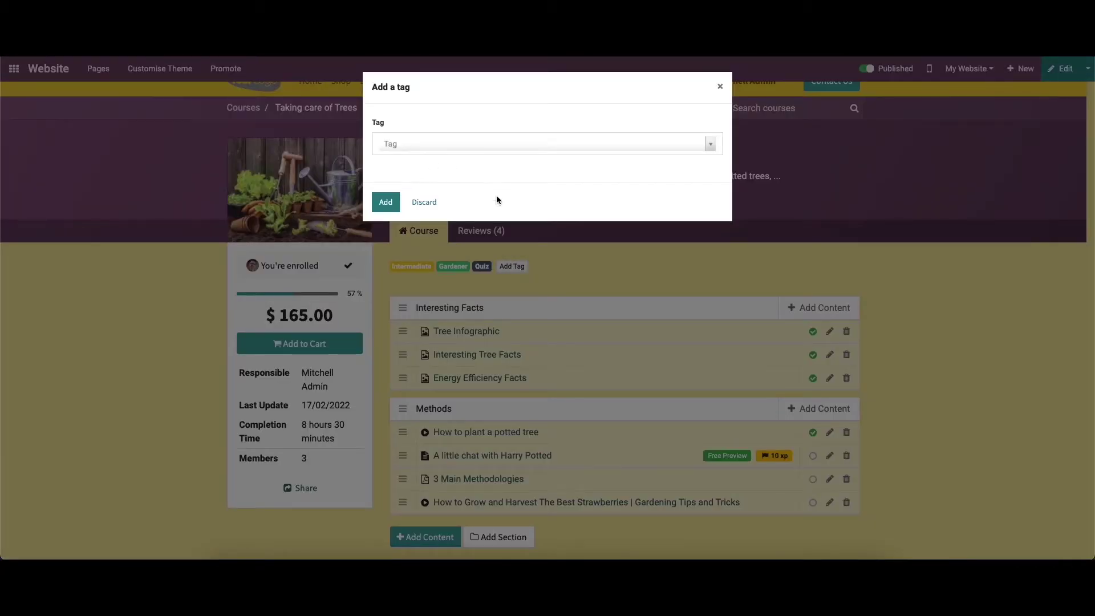
{"action": "left_click", "coordinate": [410, 141]}
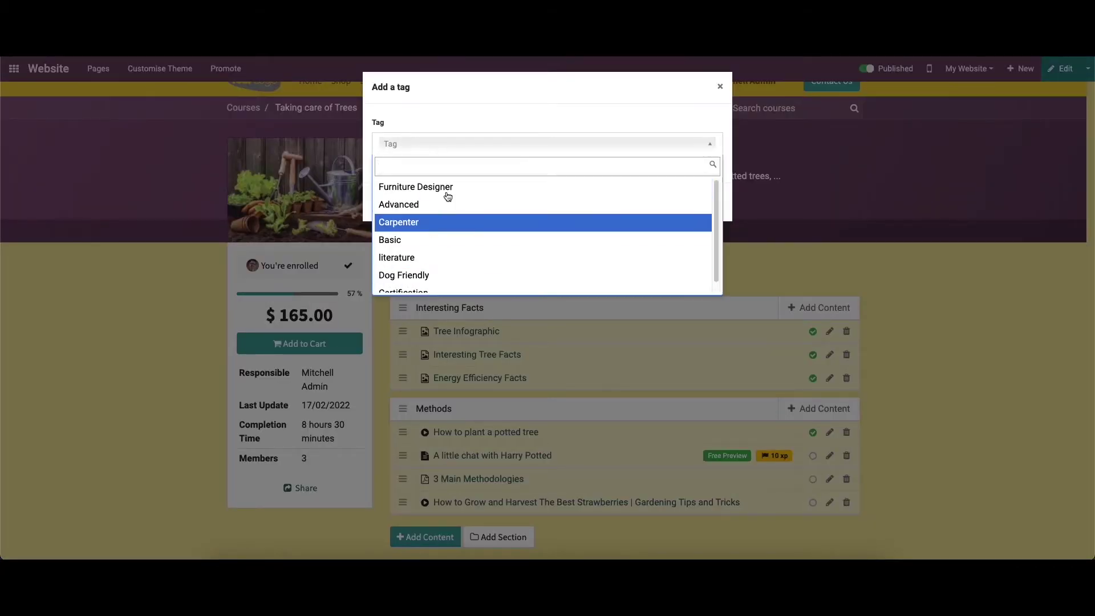
{"action": "left_click", "coordinate": [733, 142]}
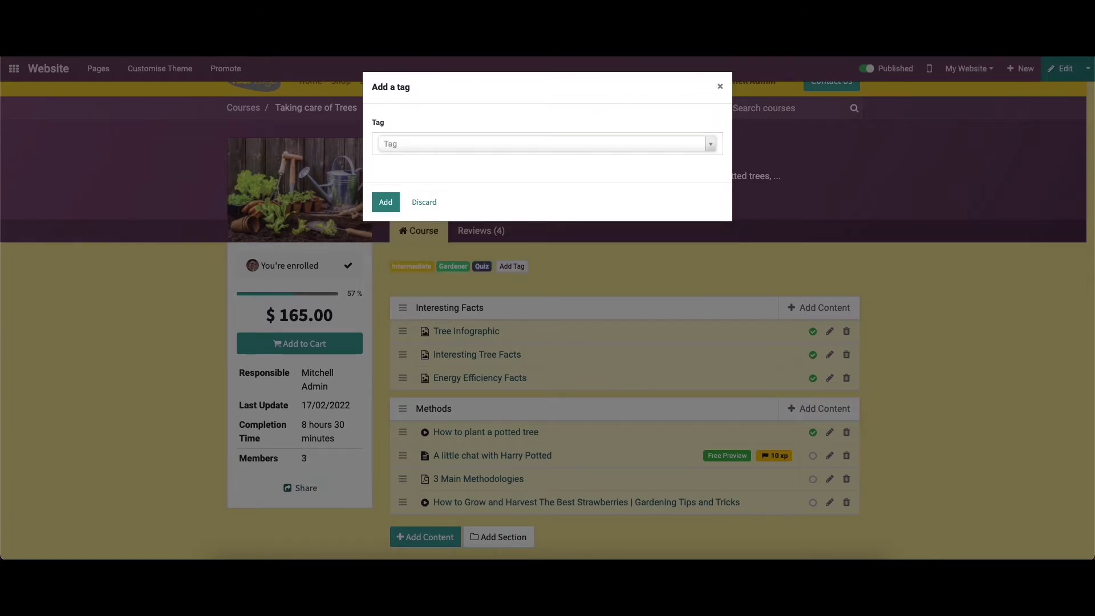
{"action": "left_click", "coordinate": [423, 202]}
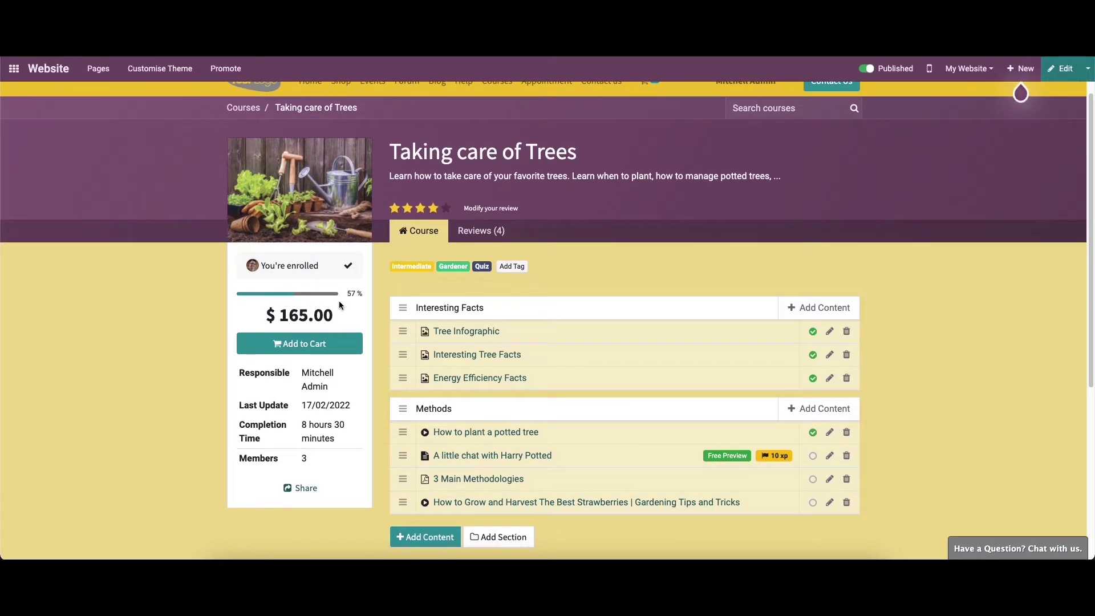
Examine the course's price and details block and its social network and link sharing options, and close the sharing dialog.
{"action": "scroll", "coordinate": [302, 315], "scroll_direction": "down", "scroll_amount": 2}
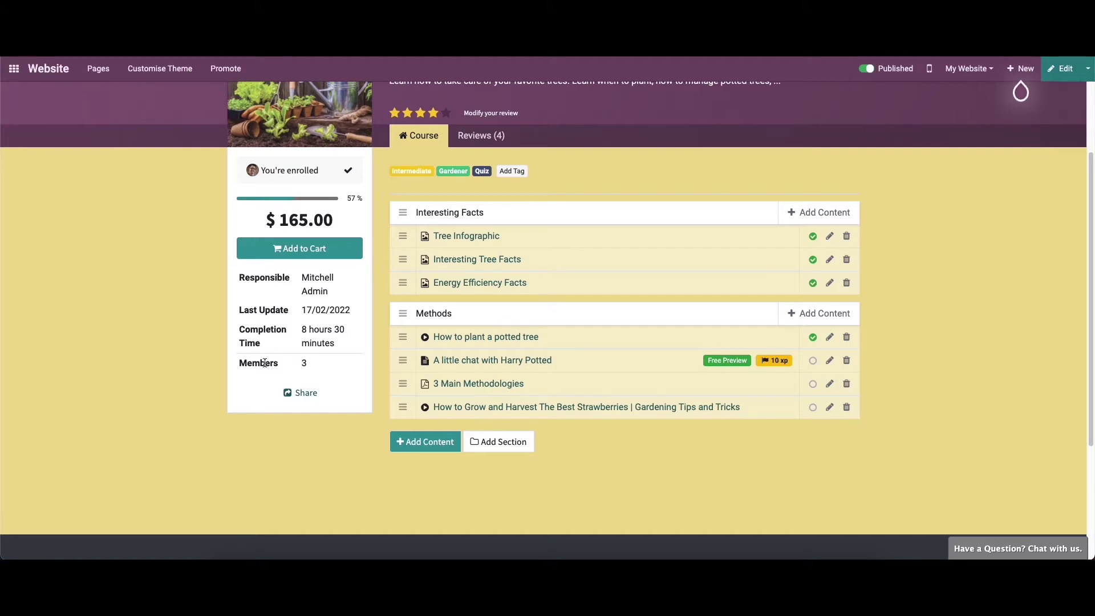
{"action": "left_click", "coordinate": [292, 393]}
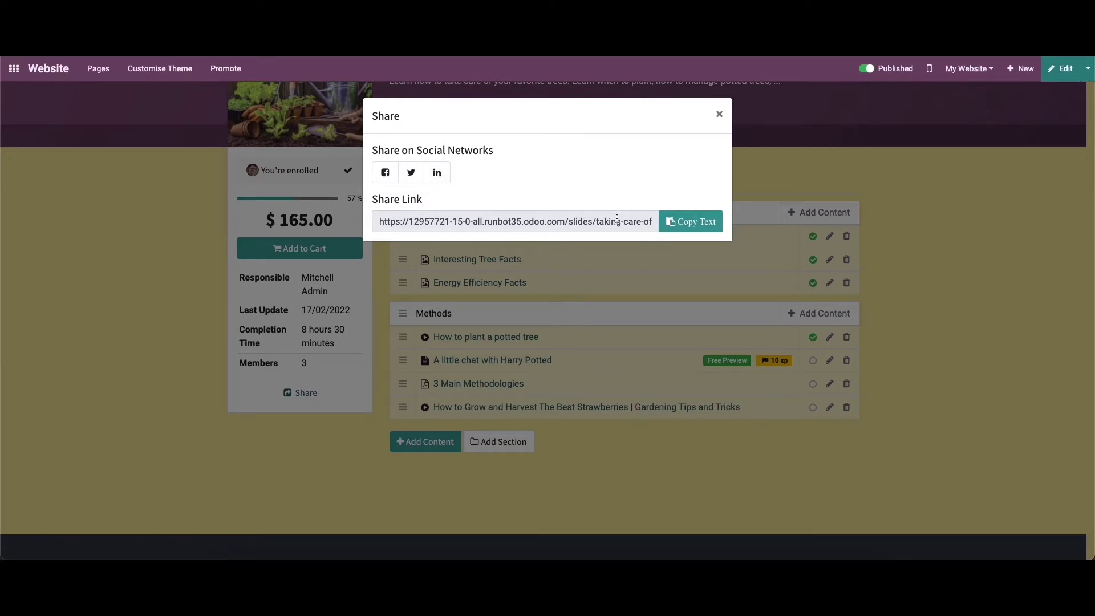
{"action": "left_click", "coordinate": [719, 114]}
{"action": "scroll", "coordinate": [701, 265], "scroll_direction": "up", "scroll_amount": 2}
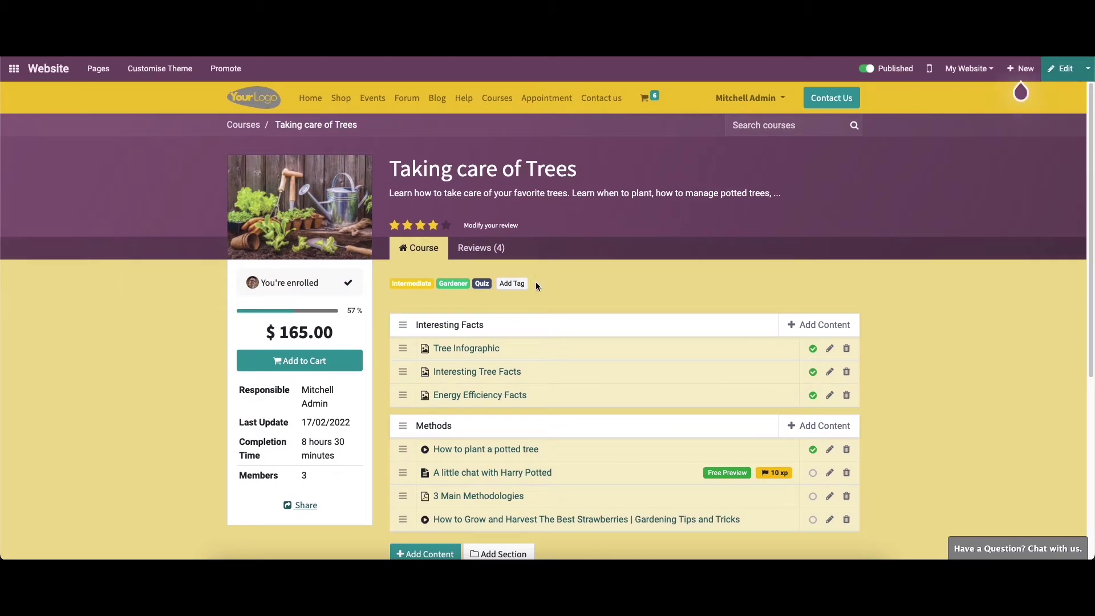
Examine the course's ratings and reviews, and switch the first review to Employees Only and back to Visible.
{"action": "left_click", "coordinate": [463, 246]}
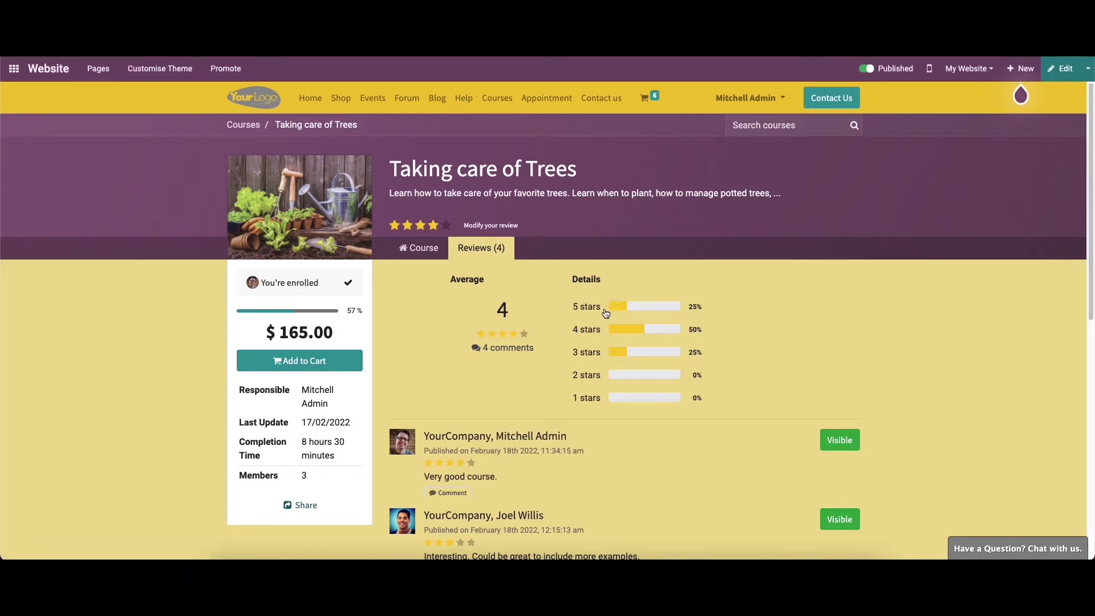
{"action": "scroll", "coordinate": [596, 261], "scroll_direction": "down", "scroll_amount": 3}
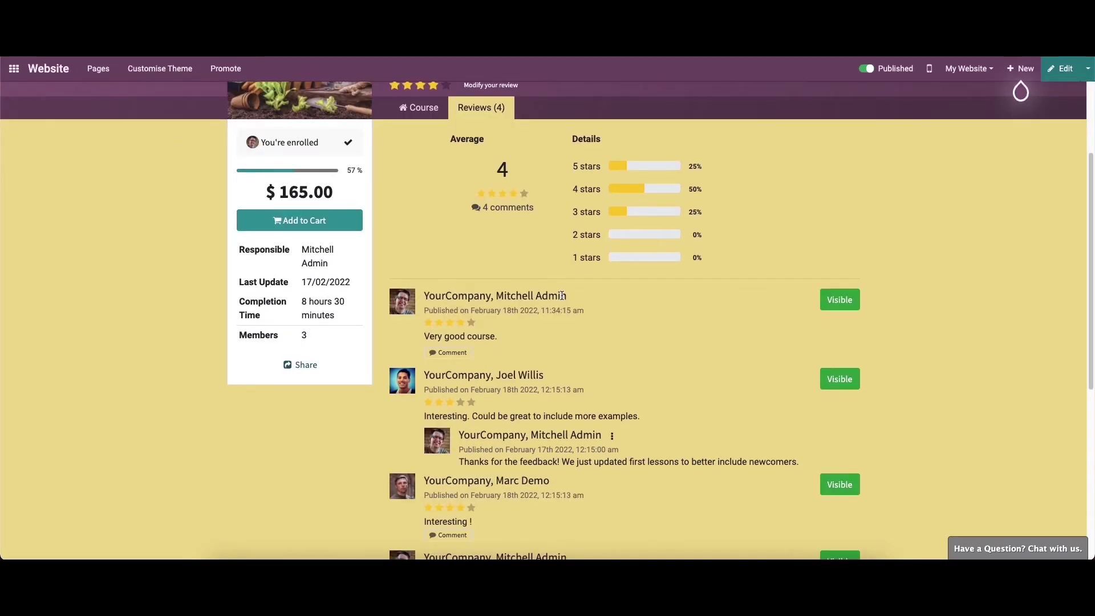
{"action": "scroll", "coordinate": [562, 295], "scroll_direction": "up", "scroll_amount": 3}
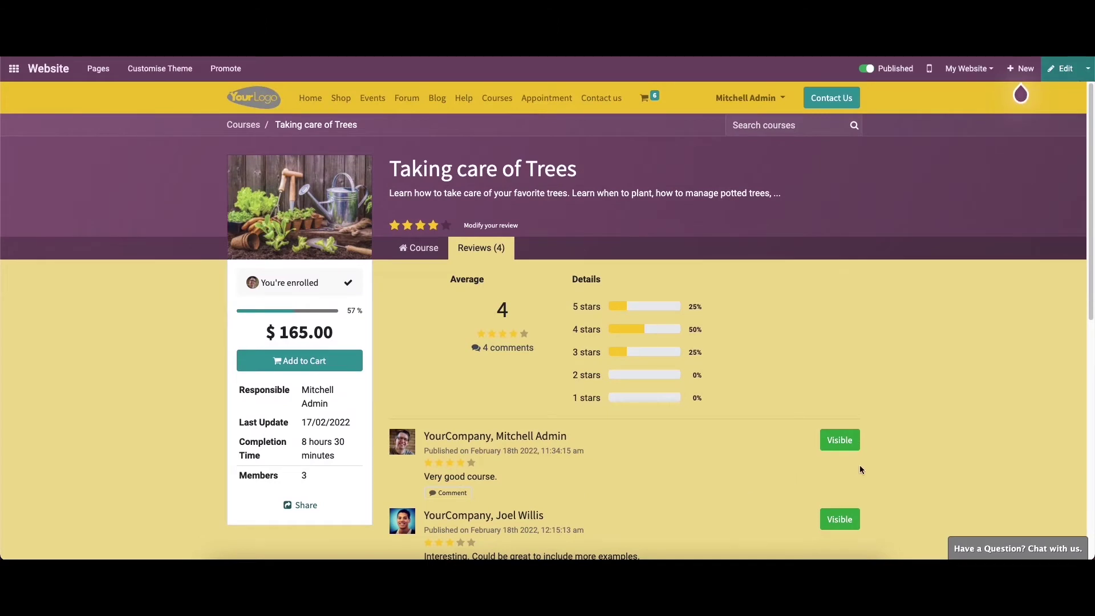
{"action": "left_click", "coordinate": [845, 441]}
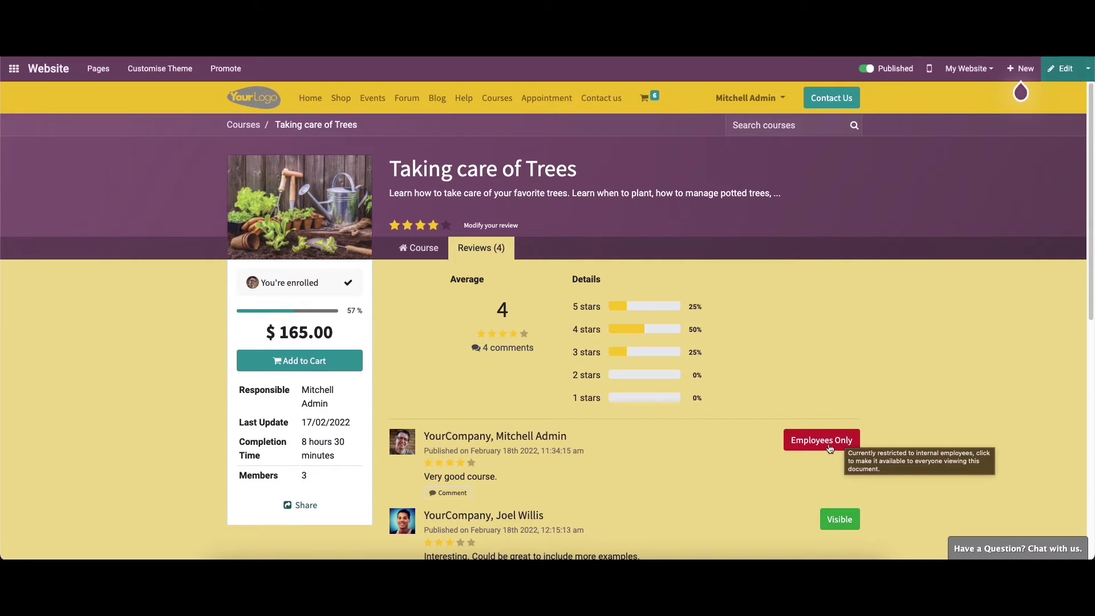
{"action": "left_click", "coordinate": [806, 450]}
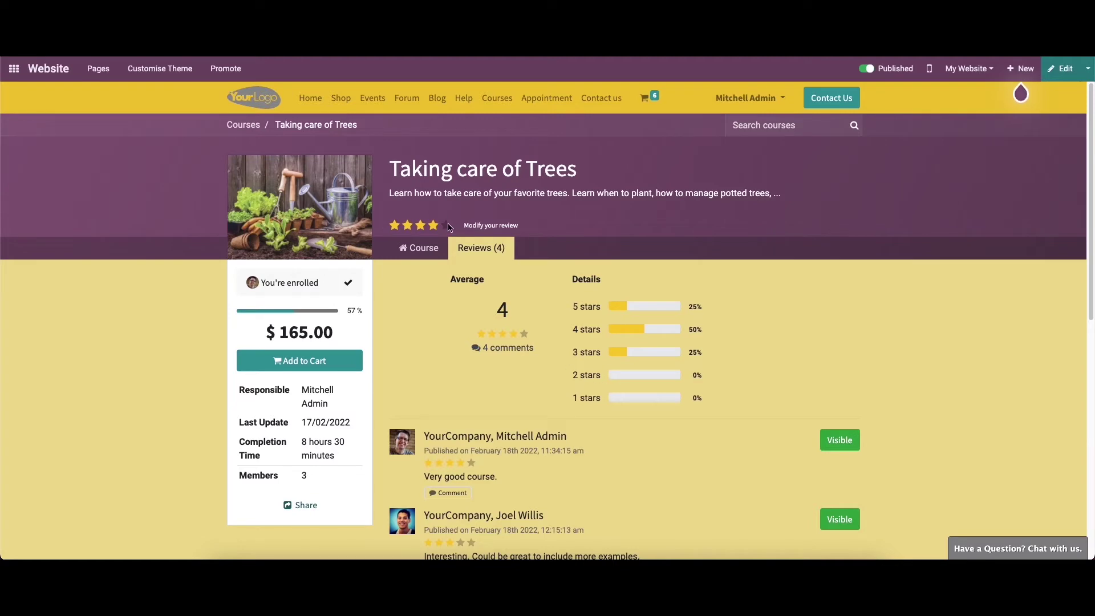
Modify the course review by sending "Very good course." with a five-star rating, and return to the course's lesson list.
{"action": "left_click", "coordinate": [489, 225]}
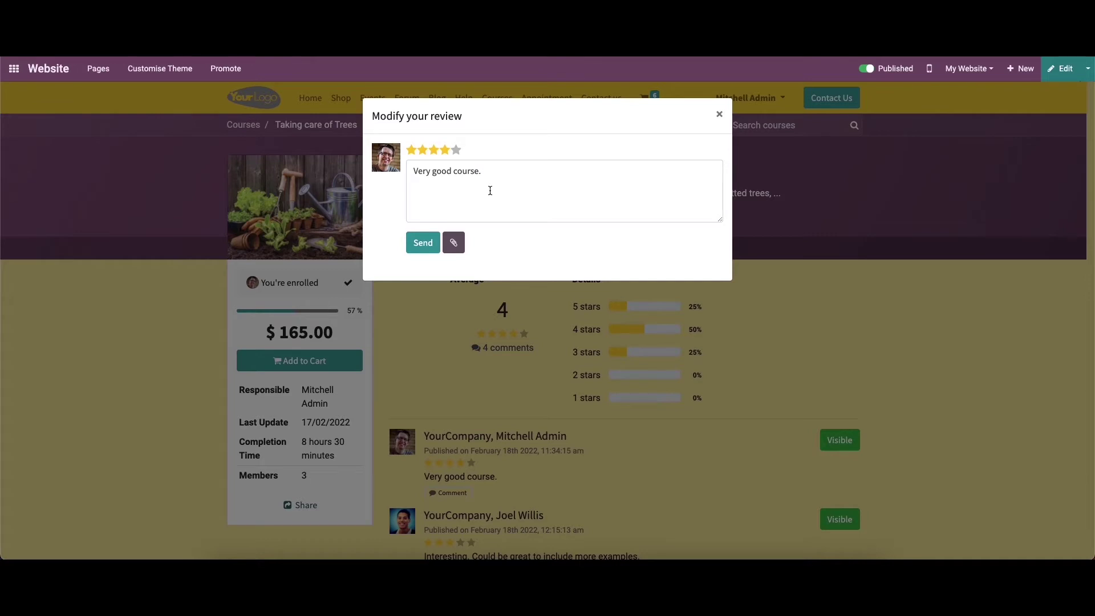
{"action": "left_click", "coordinate": [426, 245]}
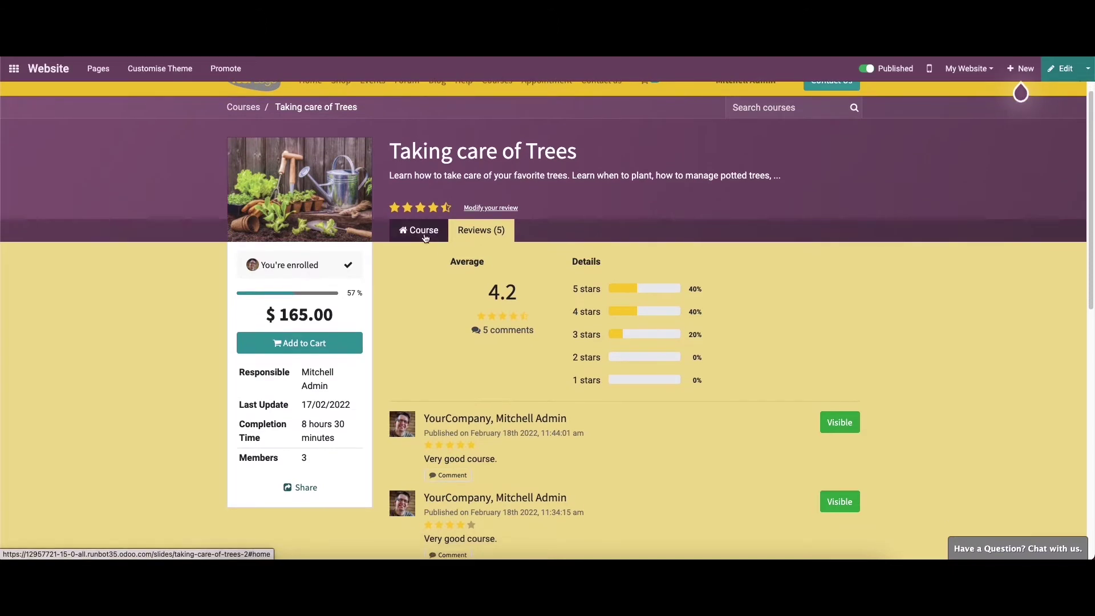
{"action": "left_click", "coordinate": [433, 244]}
{"action": "scroll", "coordinate": [436, 246], "scroll_direction": "up", "scroll_amount": 1}
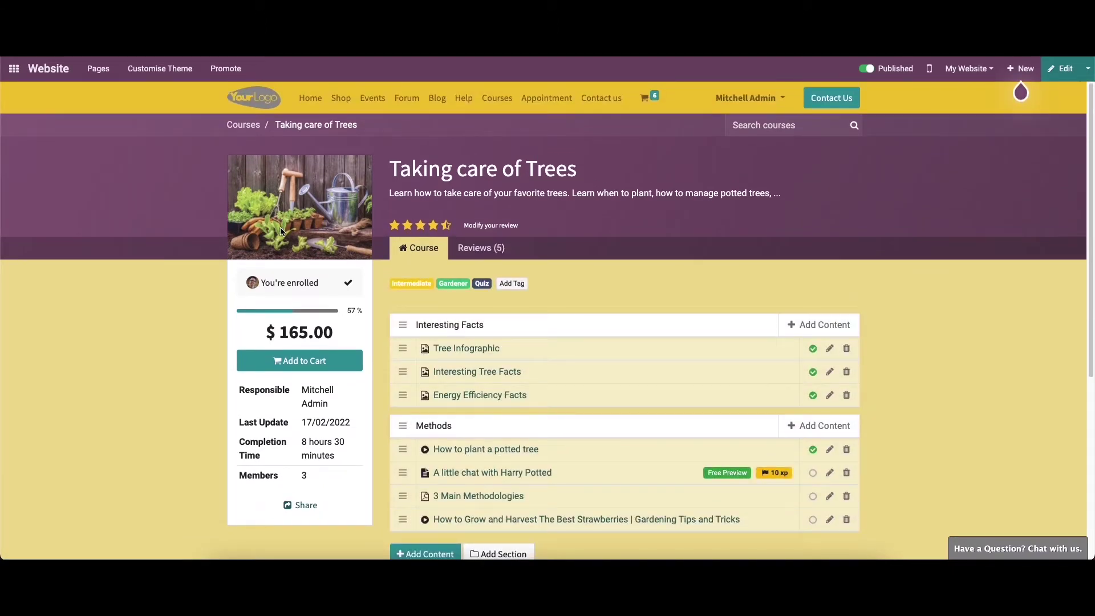
Browse the website's Courses page, including the most popular and newest courses, and return to the Taking care of Trees page.
{"action": "left_click", "coordinate": [251, 126]}
{"action": "scroll", "coordinate": [484, 325], "scroll_direction": "down", "scroll_amount": 8}
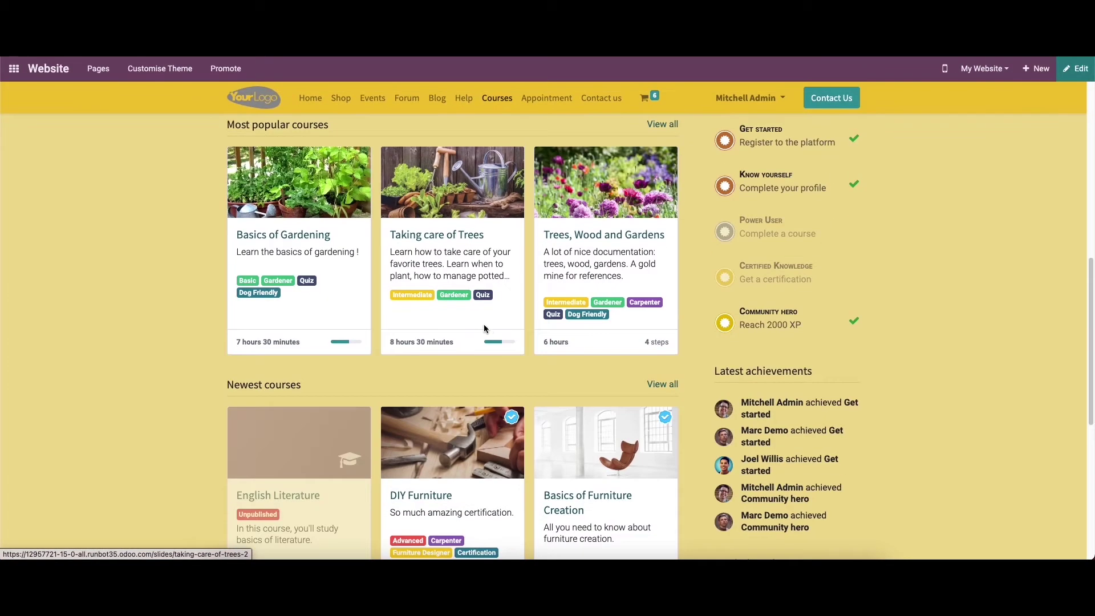
{"action": "scroll", "coordinate": [474, 310], "scroll_direction": "down", "scroll_amount": 6}
{"action": "scroll", "coordinate": [475, 313], "scroll_direction": "up", "scroll_amount": 15}
{"action": "left_click", "coordinate": [736, 317]}
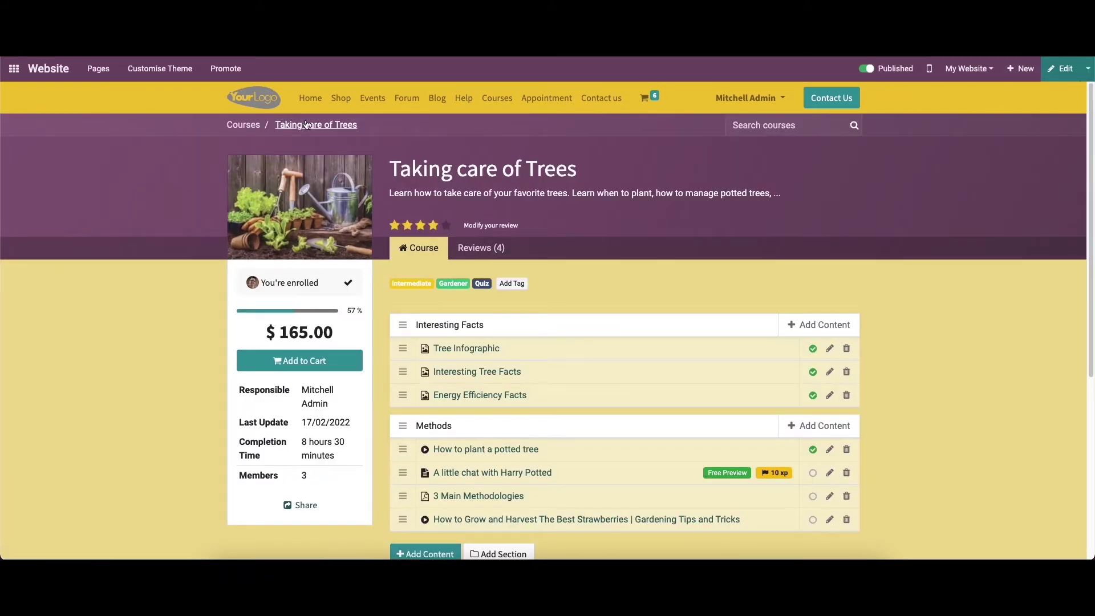
{"action": "left_click", "coordinate": [307, 125]}
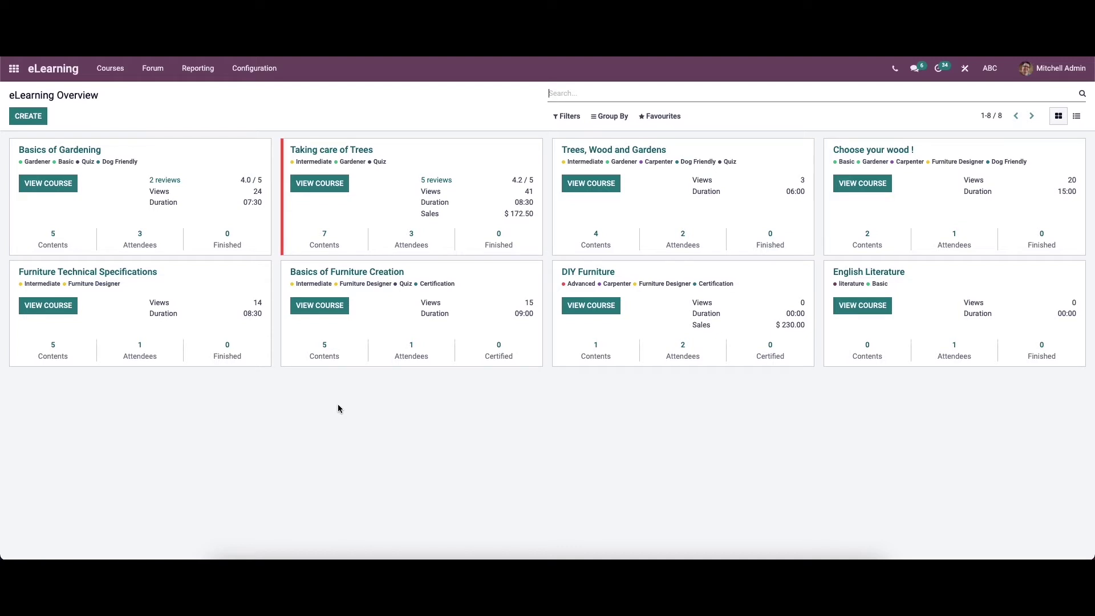
Create a new course in the eLearning app titled "Pet grooming".
{"action": "left_click", "coordinate": [33, 126]}
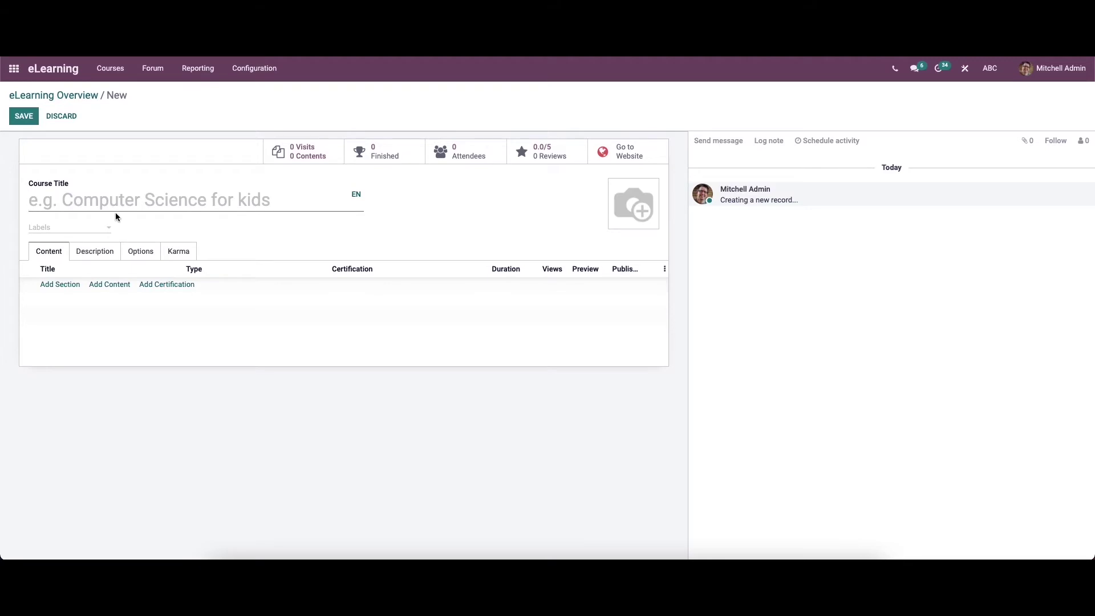
{"action": "type", "text": "P"}
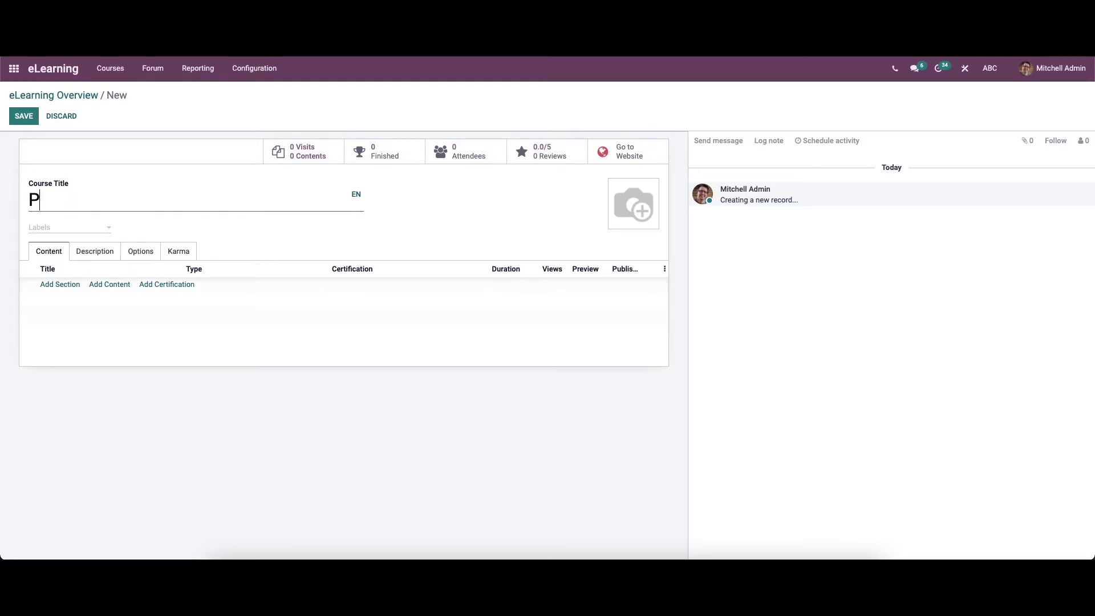
{"action": "type", "text": "et groomimg"}
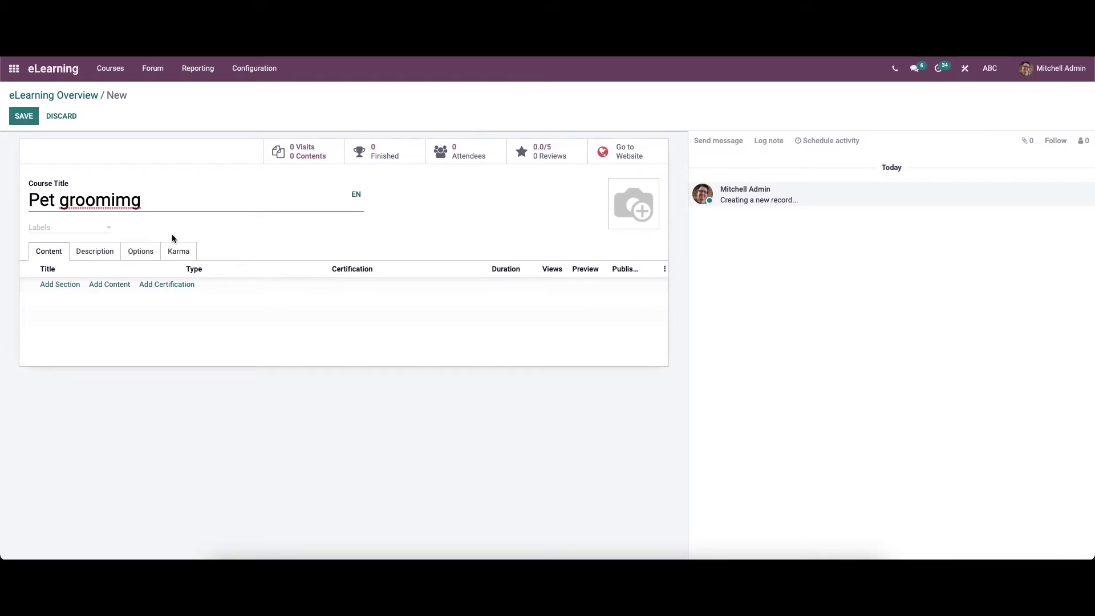
{"action": "key", "text": "Left"}
{"action": "key", "text": "BackSpace"}
{"action": "type", "text": "n"}
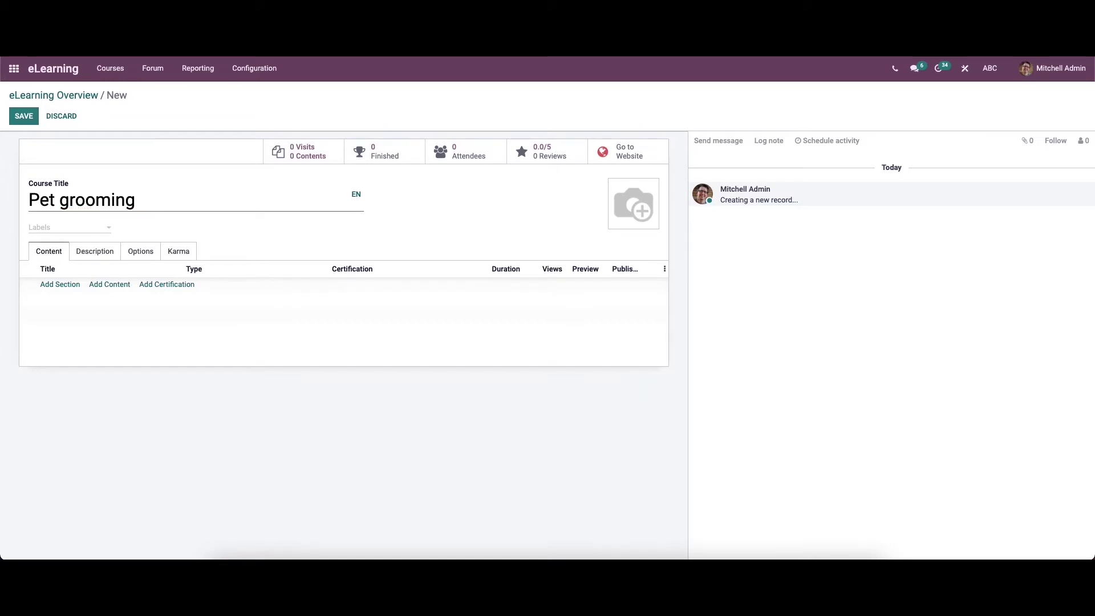
Label the course Intermediate and add a section named "Introduction" to its content.
{"action": "left_click", "coordinate": [98, 226]}
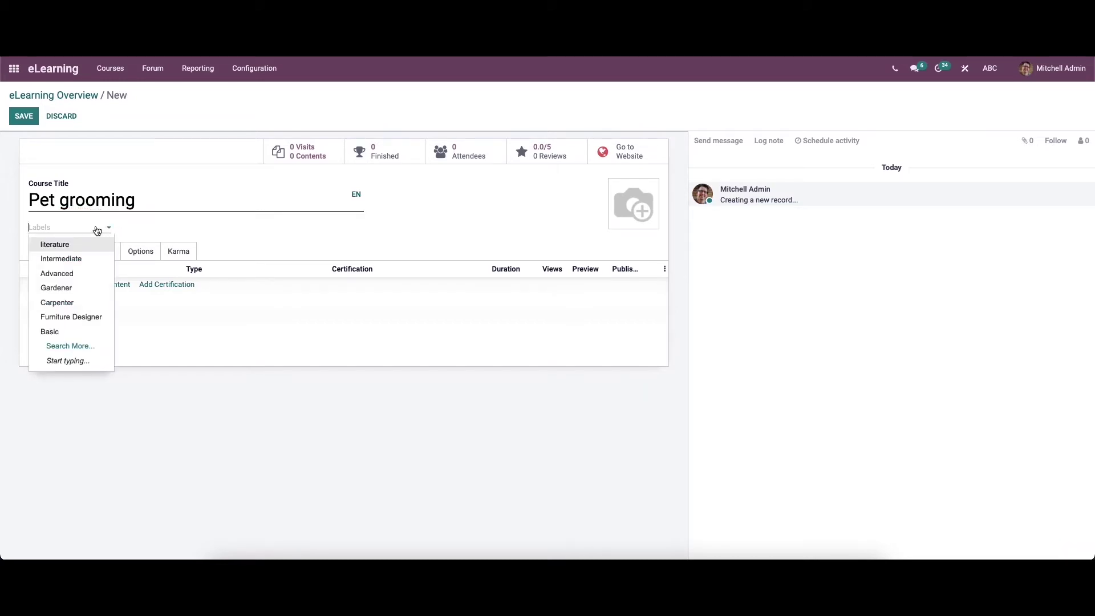
{"action": "left_click", "coordinate": [86, 263]}
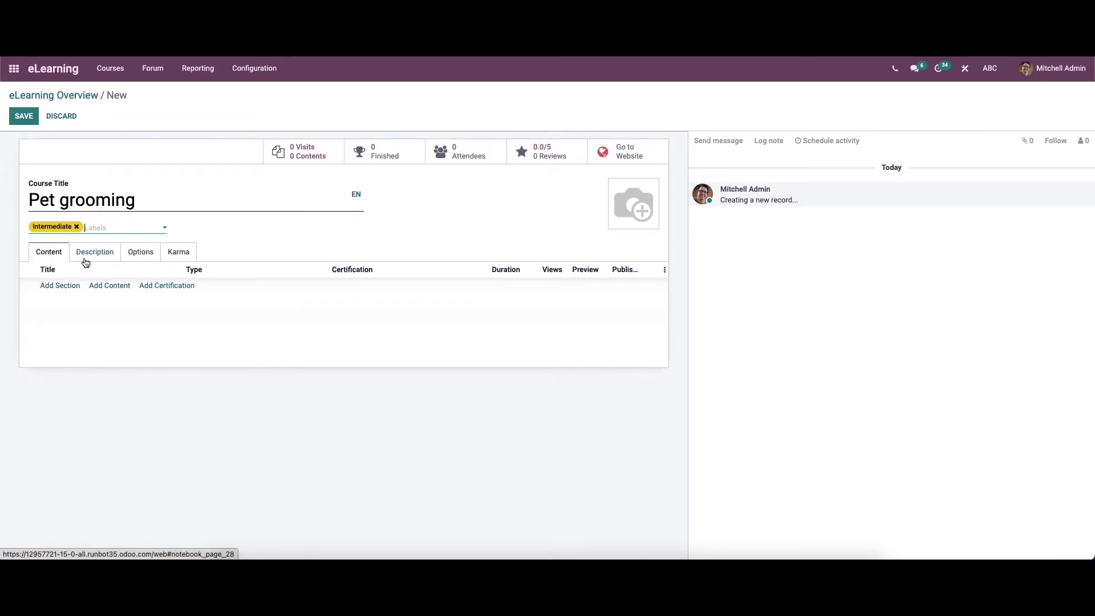
{"action": "left_click", "coordinate": [109, 229]}
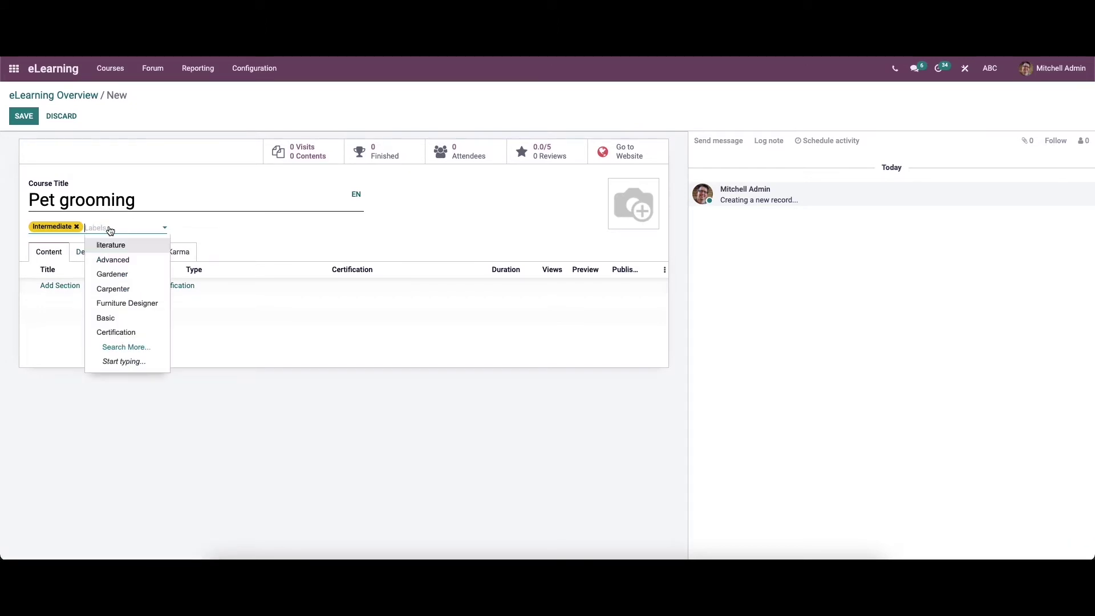
{"action": "left_click", "coordinate": [111, 231]}
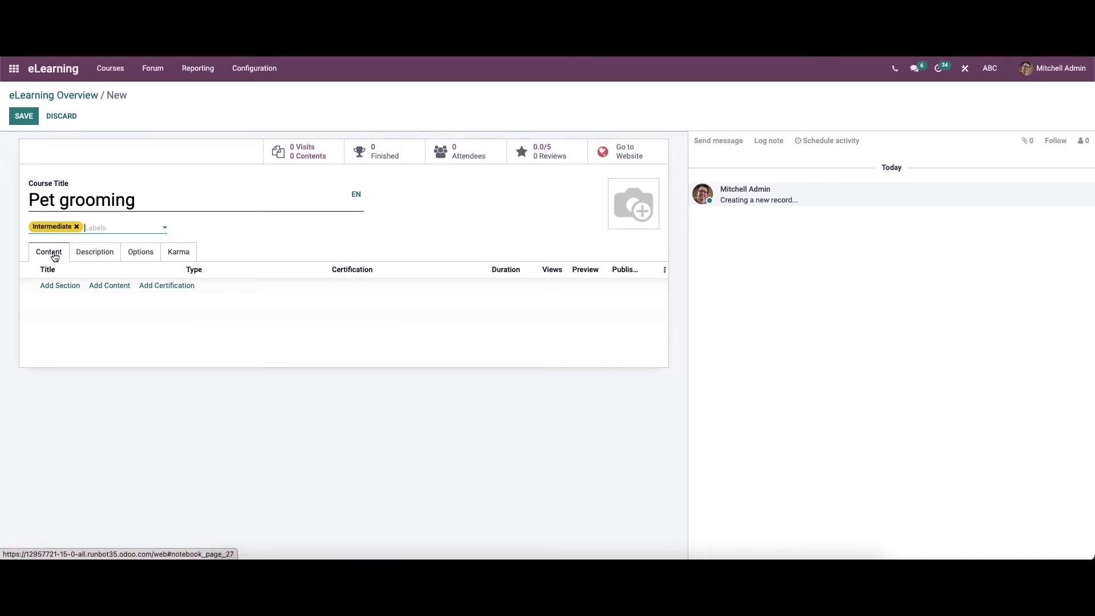
{"action": "left_click", "coordinate": [57, 286]}
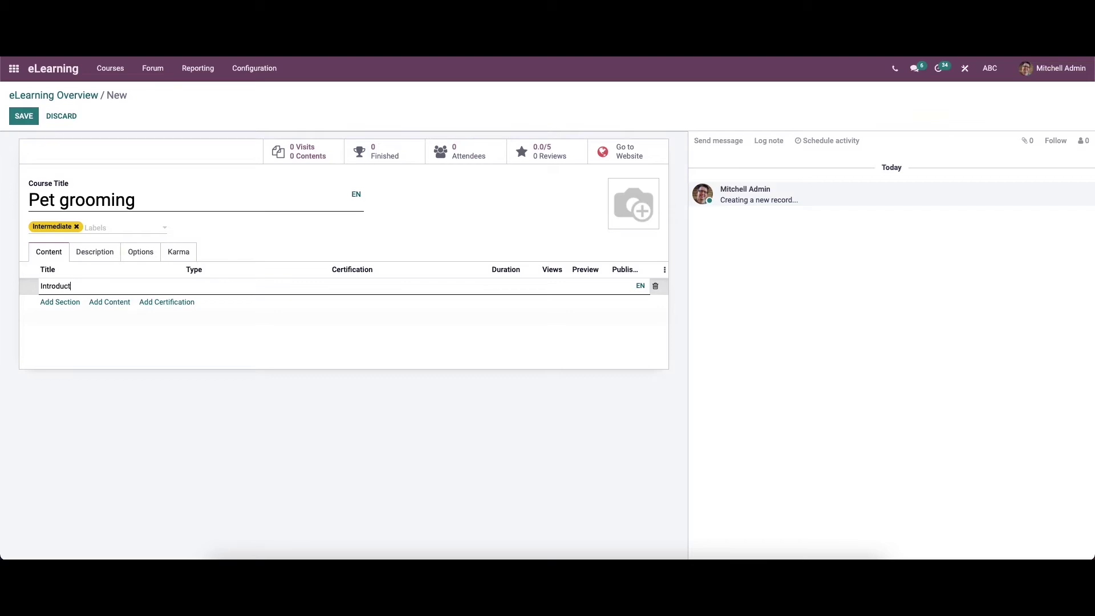
Start a new content item under the Introduction section, titled "Introduction to pet grooming".
{"action": "left_click", "coordinate": [119, 301]}
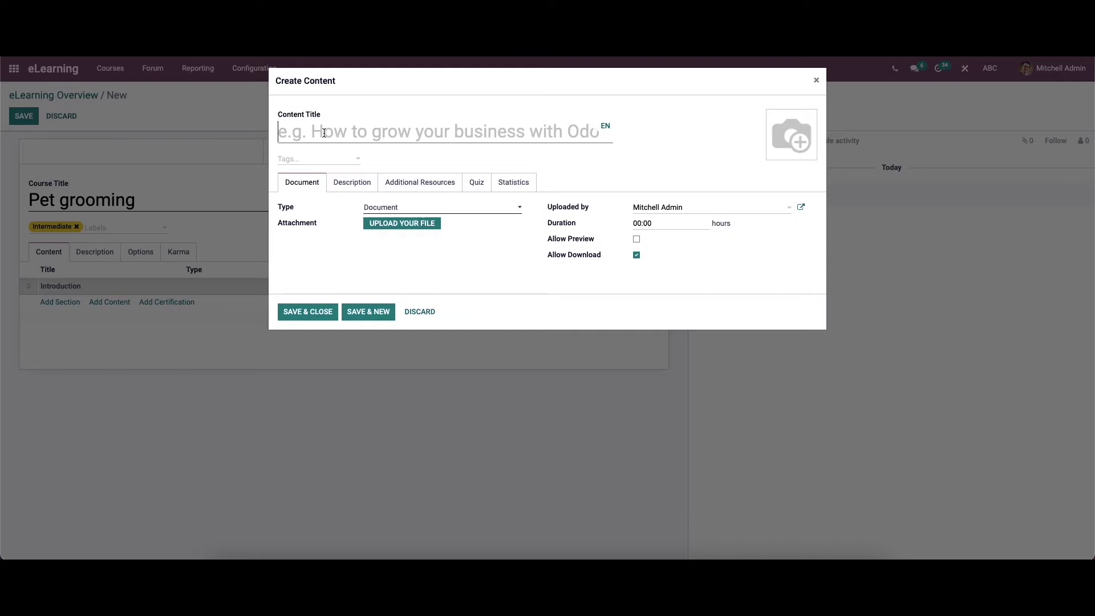
{"action": "type", "text": "I"}
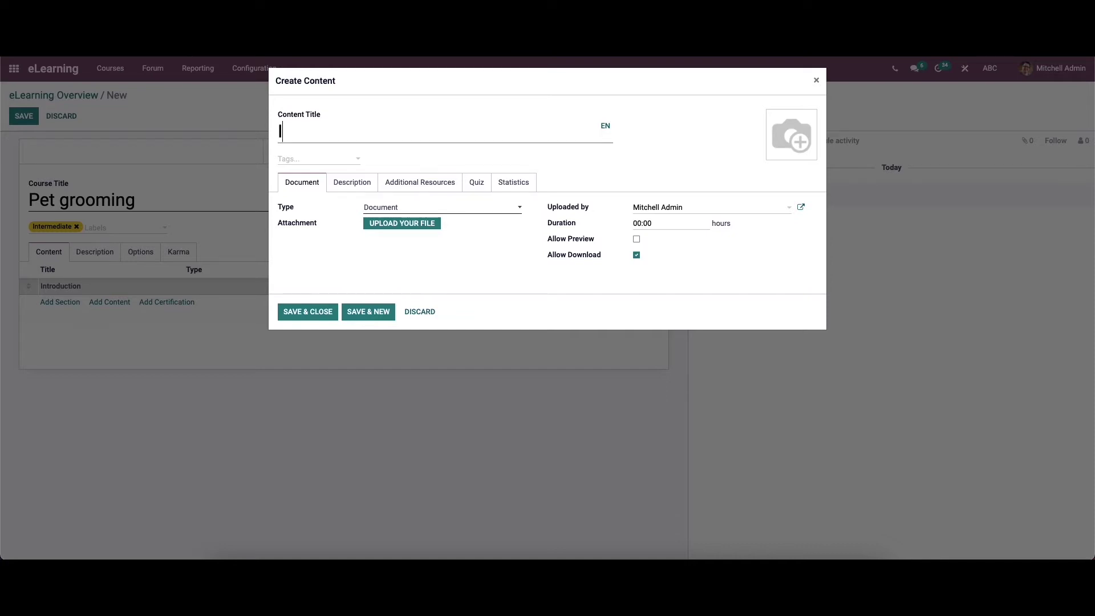
{"action": "type", "text": "ntroduction "}
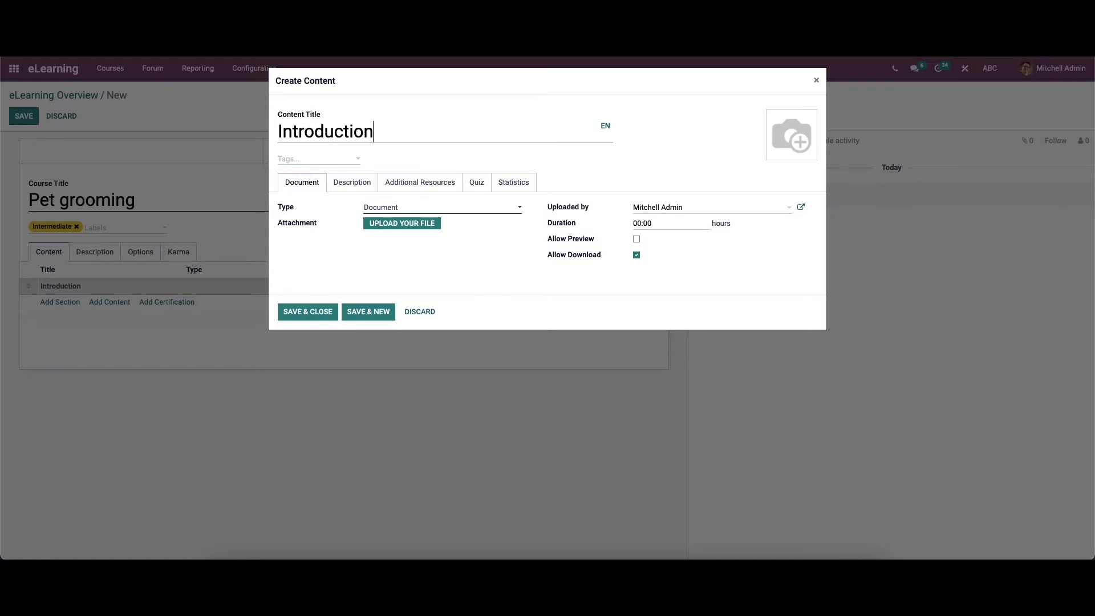
{"action": "type", "text": "to prt grooming"}
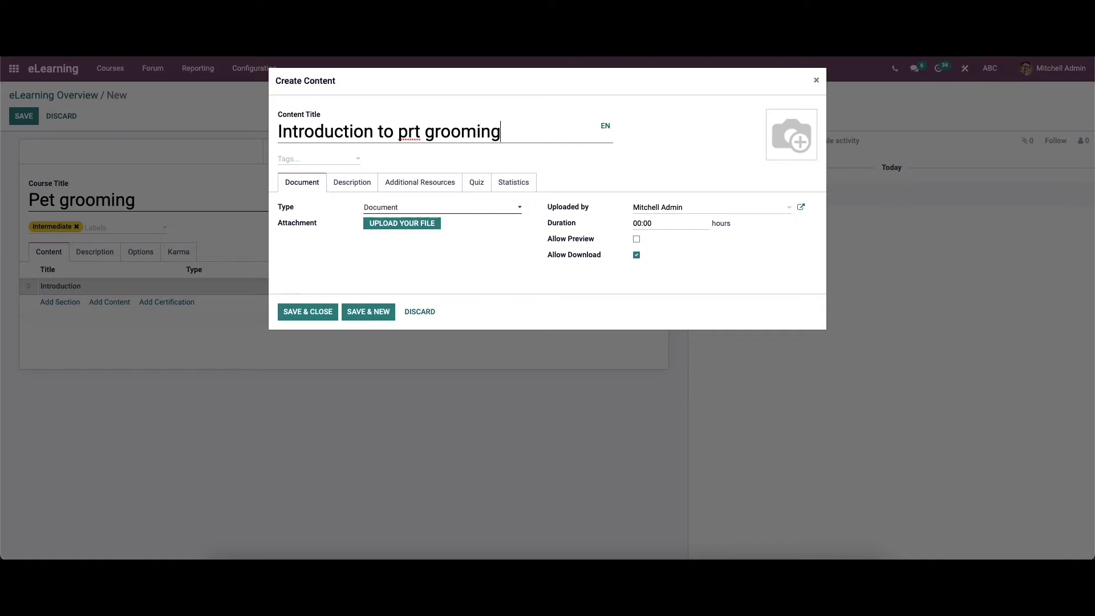
{"action": "double_click", "coordinate": [410, 132]}
{"action": "key", "text": "BackSpace"}
{"action": "type", "text": "e"}
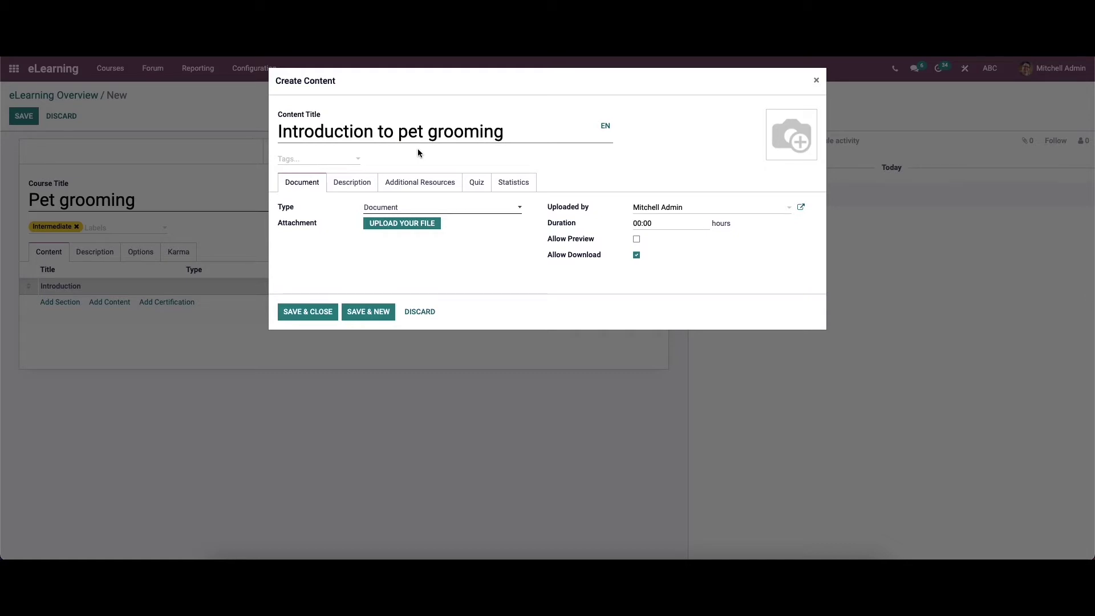
Create a new tag "pets" and assign it to the content item.
{"action": "left_click", "coordinate": [347, 160]}
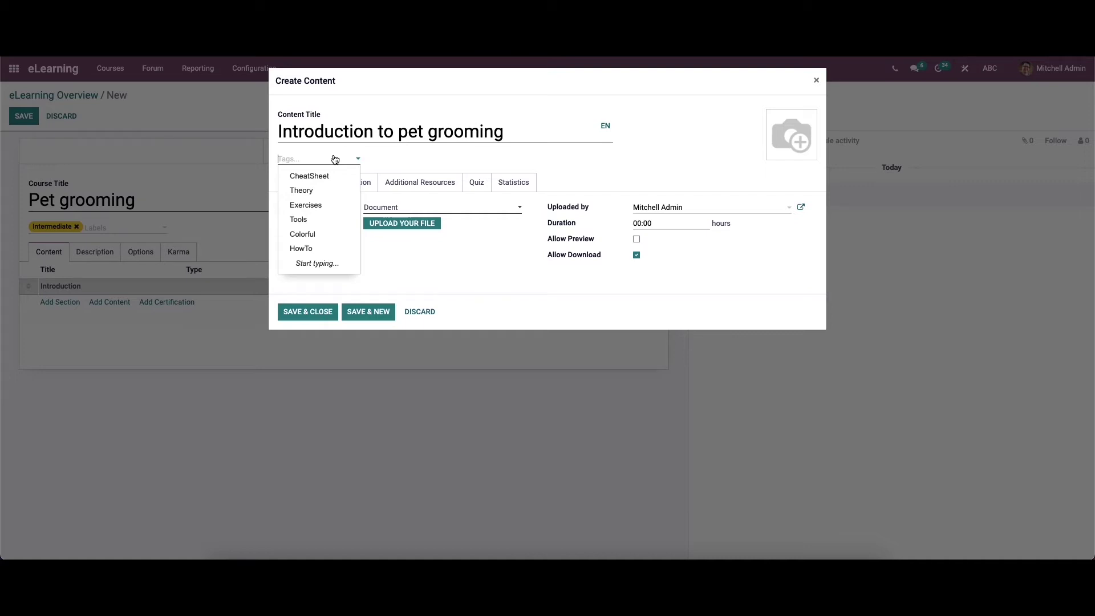
{"action": "type", "text": "pets"}
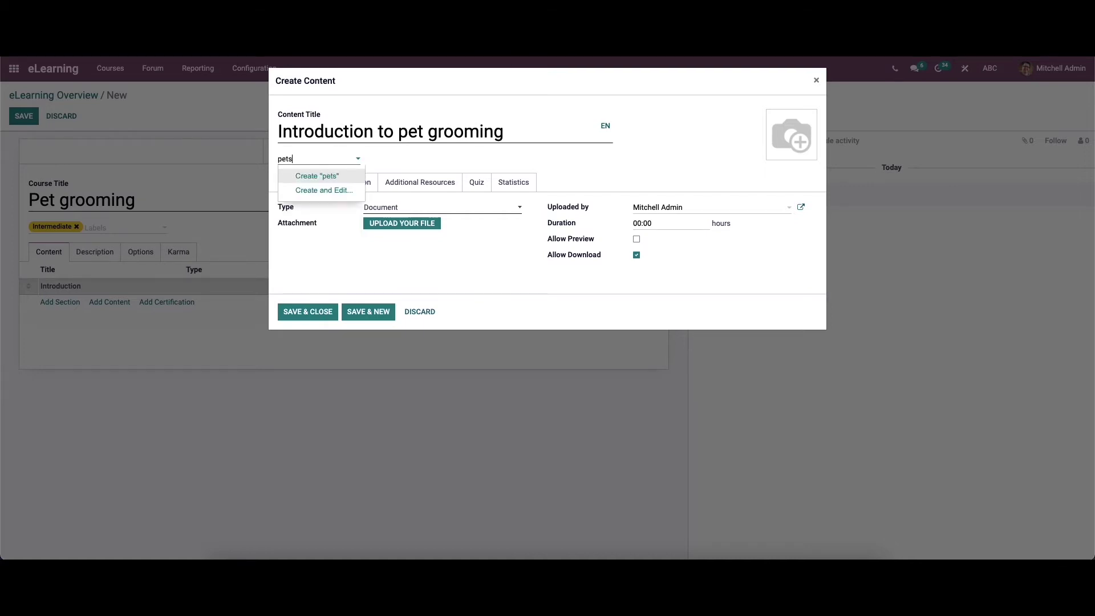
{"action": "left_click", "coordinate": [342, 176]}
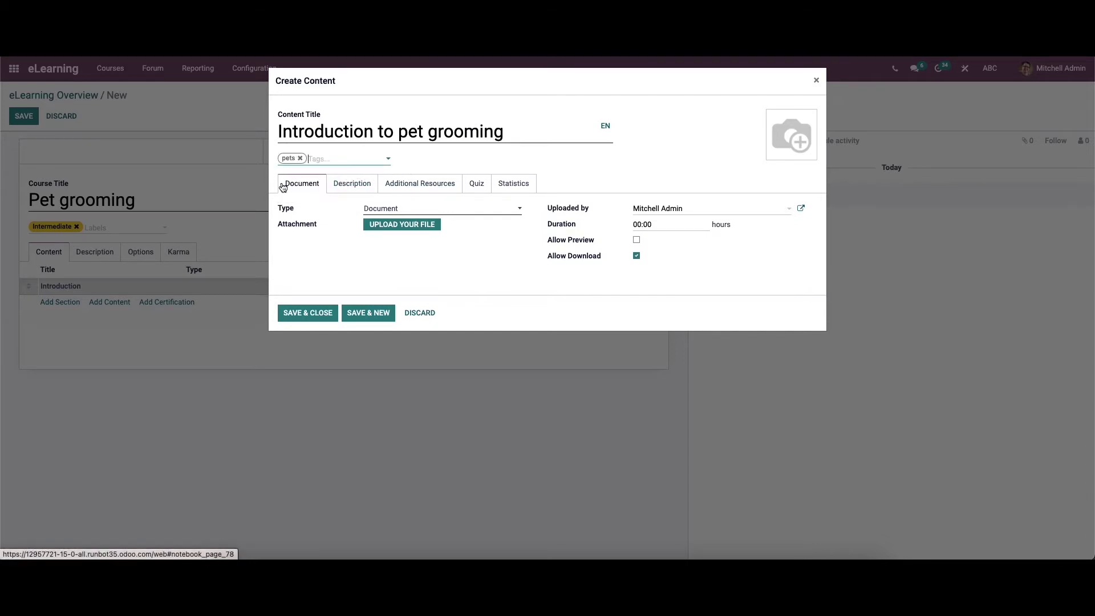
Try the content types Video, Document, Quiz, Certification and Presentation in turn to compare the fields each one offers.
{"action": "left_click", "coordinate": [384, 210]}
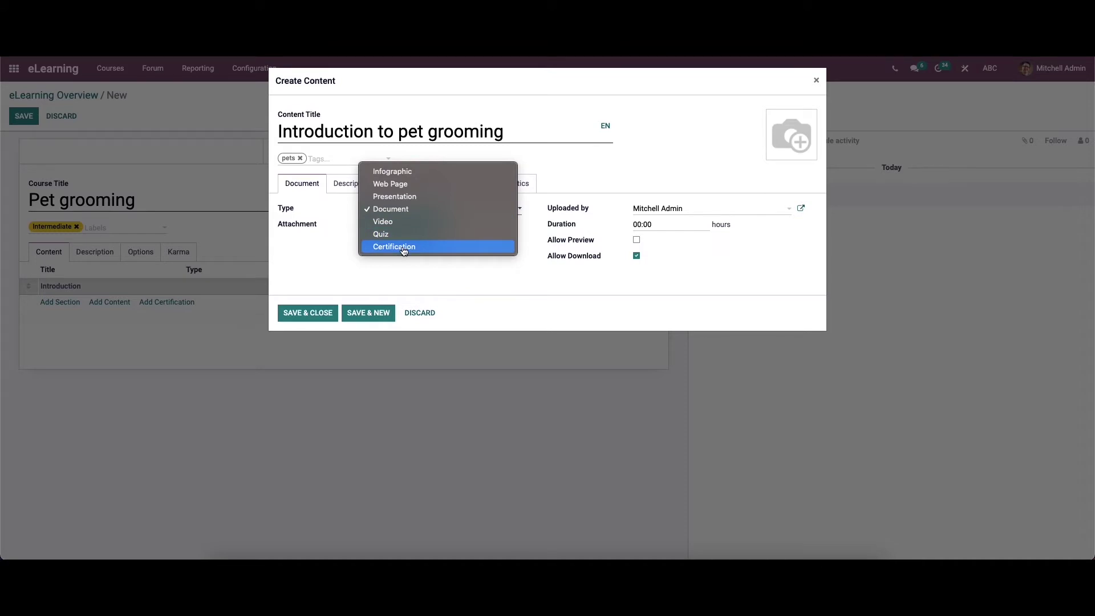
{"action": "left_click", "coordinate": [393, 223]}
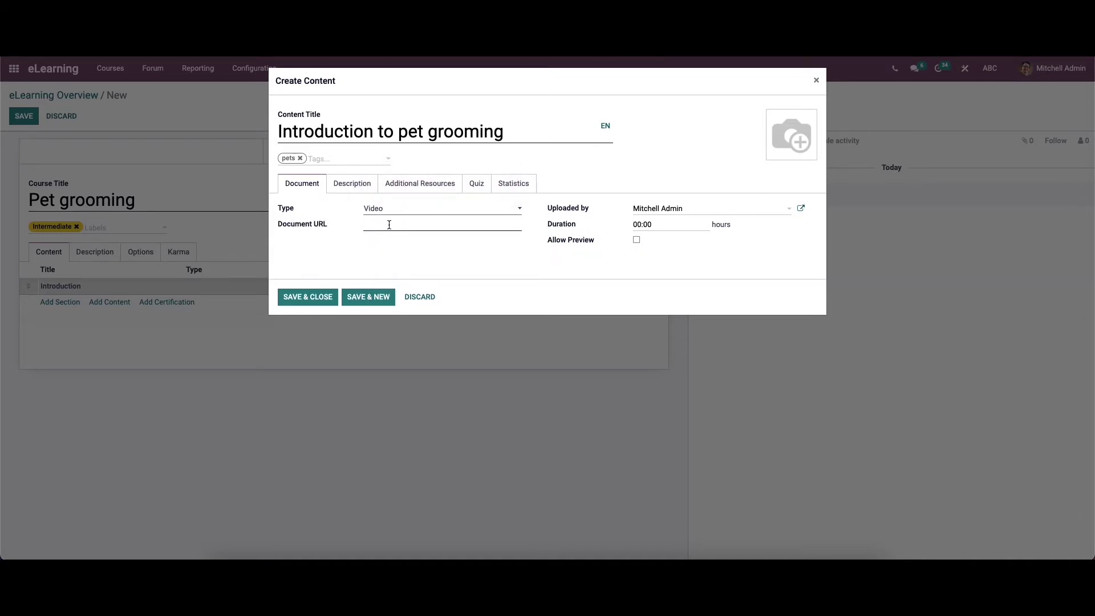
{"action": "left_click", "coordinate": [393, 208]}
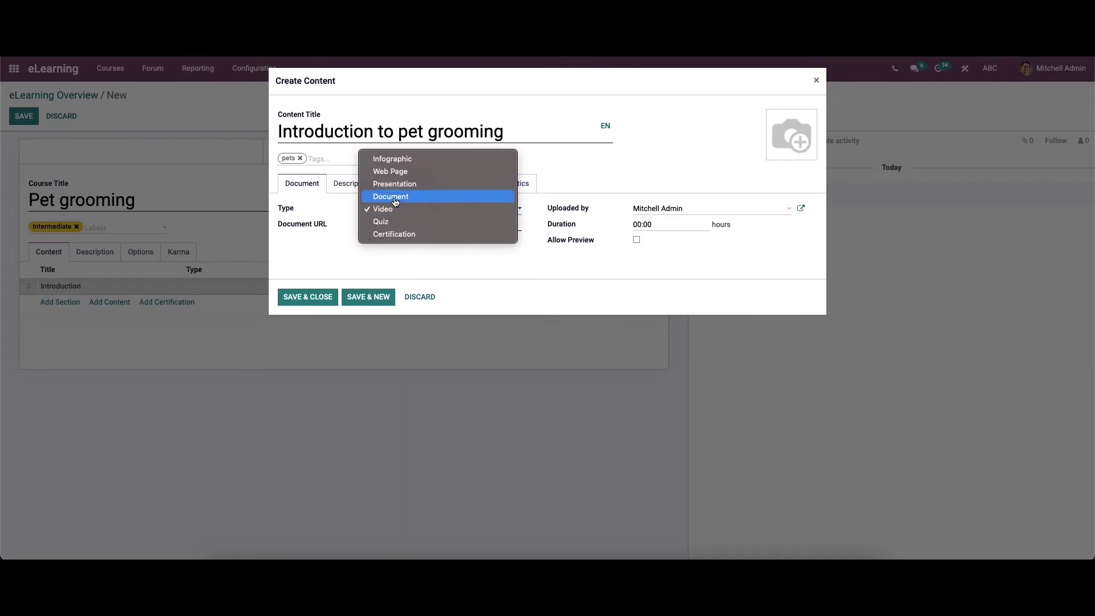
{"action": "left_click", "coordinate": [396, 199]}
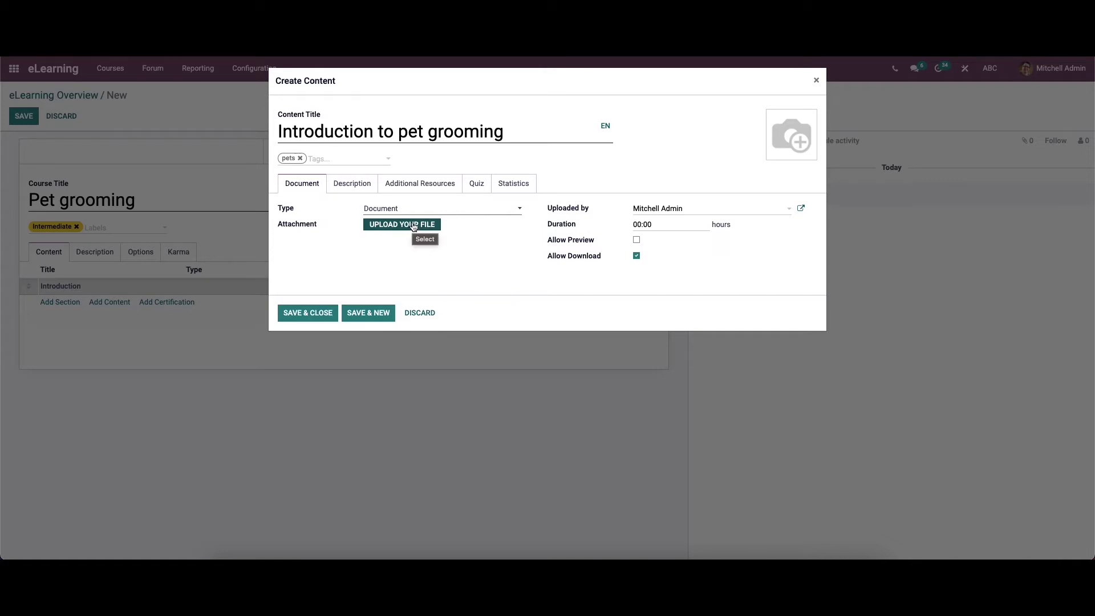
{"action": "left_click", "coordinate": [415, 208]}
{"action": "left_click", "coordinate": [419, 240]}
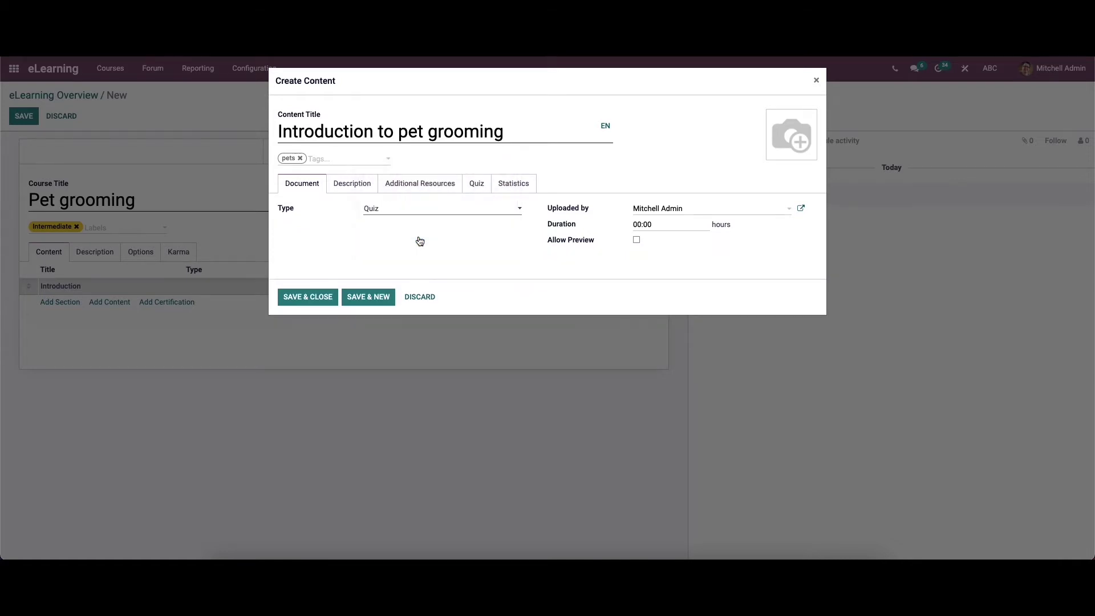
{"action": "left_click", "coordinate": [364, 210]}
{"action": "left_click", "coordinate": [392, 221]}
{"action": "left_click", "coordinate": [410, 228]}
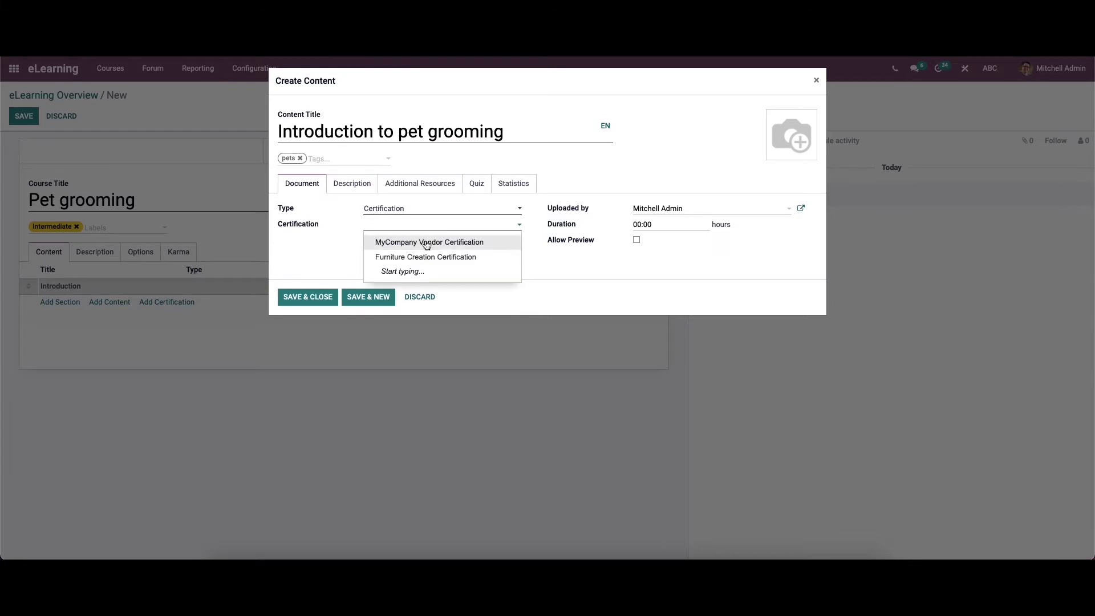
{"action": "left_click", "coordinate": [416, 208]}
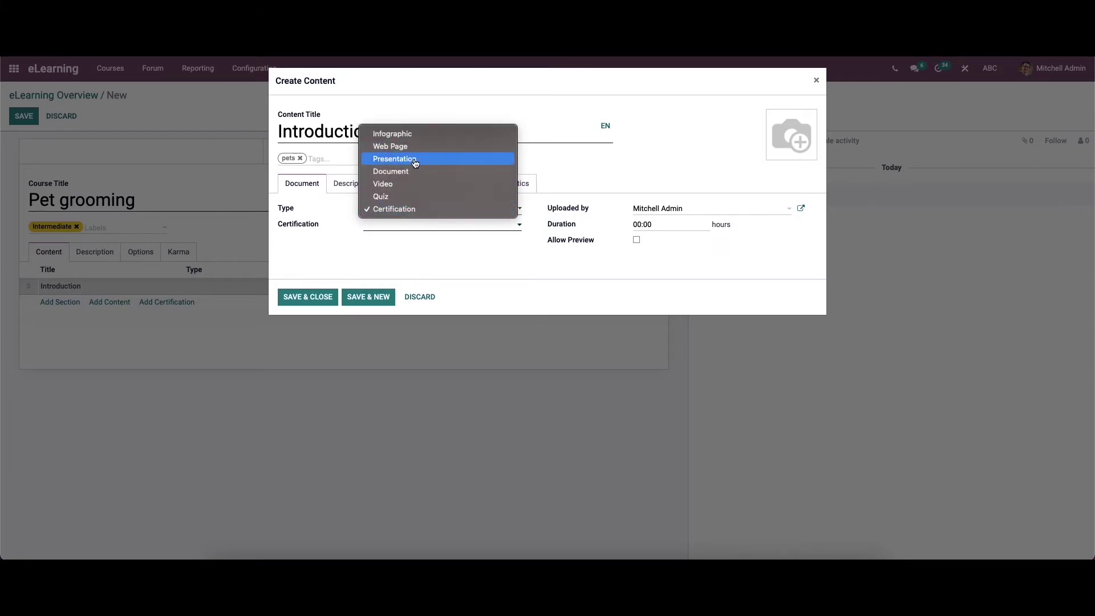
{"action": "left_click", "coordinate": [416, 165]}
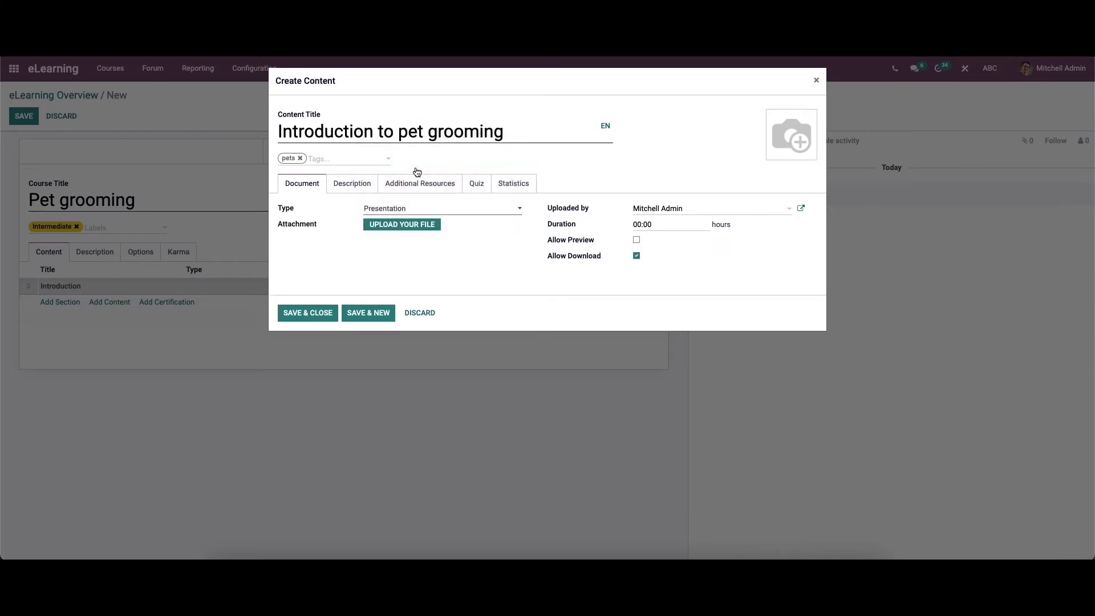
Set the content item's type to Quiz and allow it to be previewed.
{"action": "left_click", "coordinate": [424, 210]}
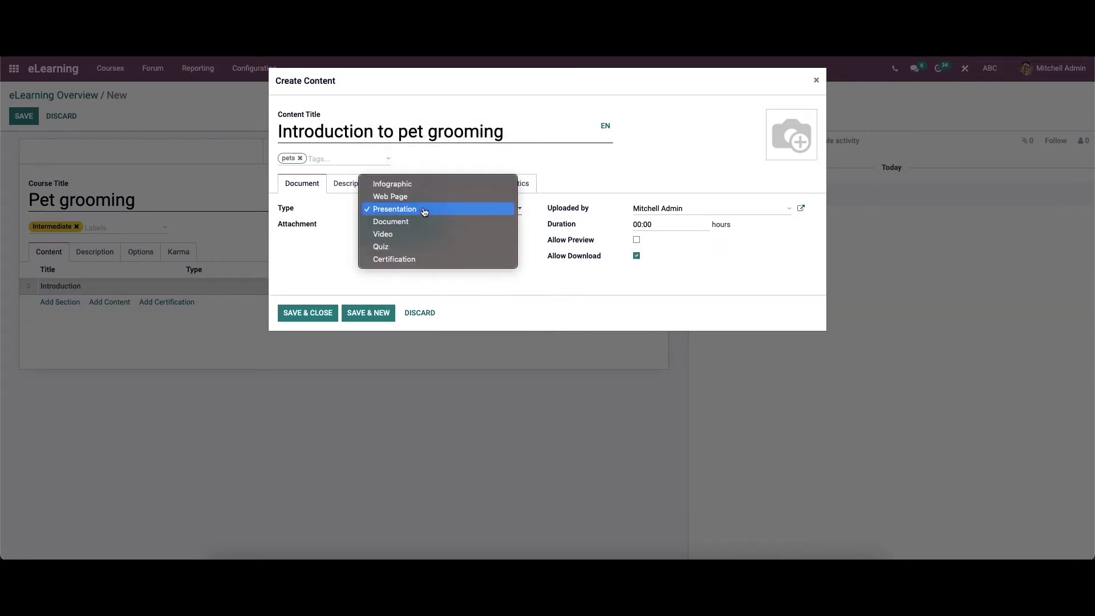
{"action": "left_click", "coordinate": [436, 245]}
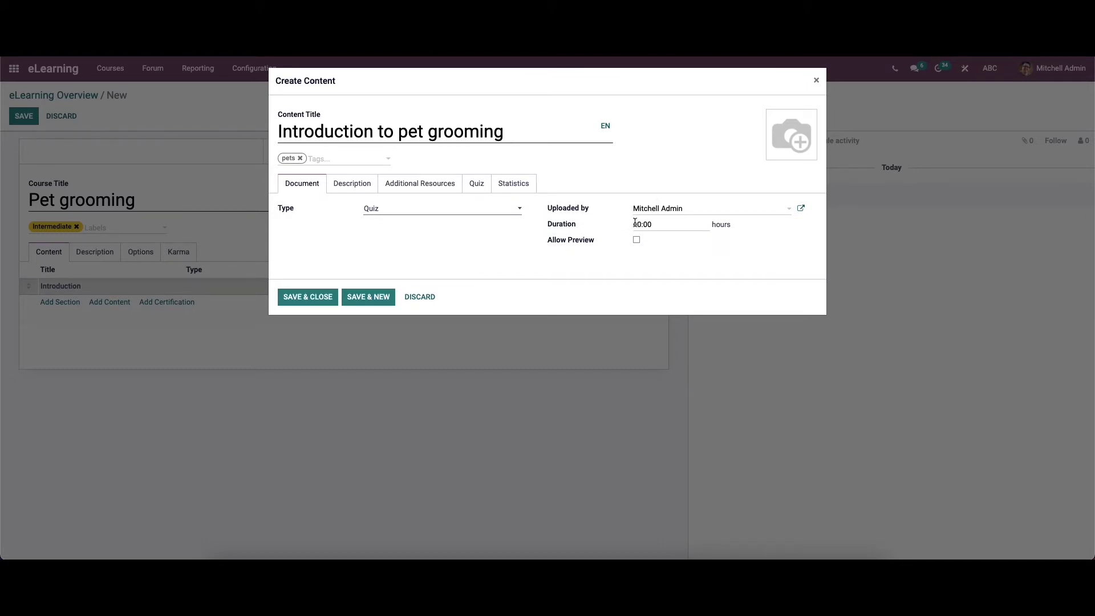
{"action": "left_click", "coordinate": [636, 241]}
Write the content item's description as "An introduction to pet grooming. Here a dog is groomed".
{"action": "left_click", "coordinate": [350, 188]}
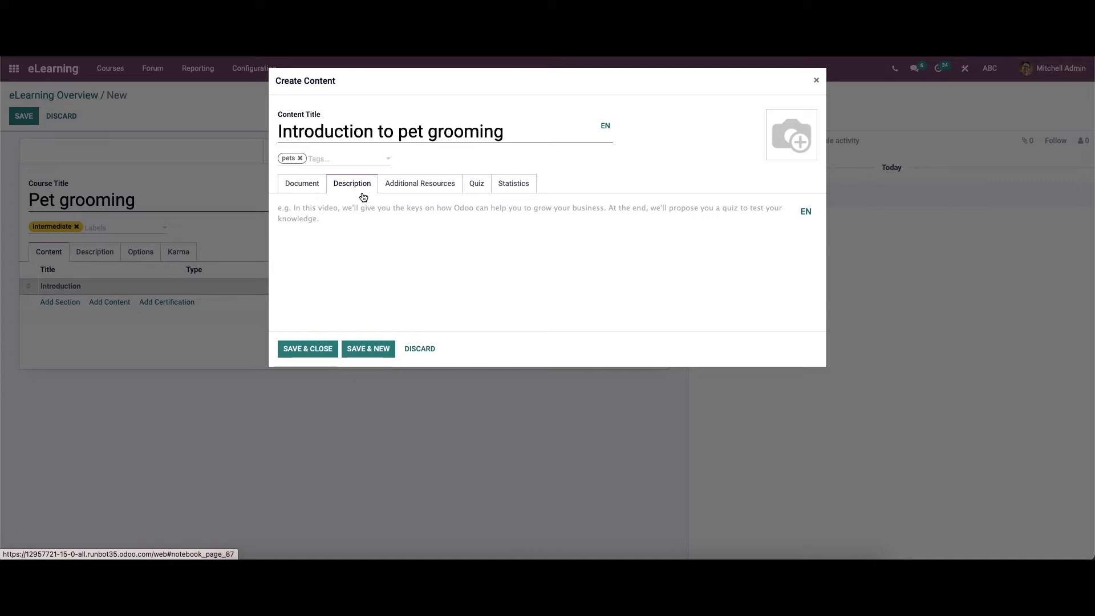
{"action": "left_click", "coordinate": [351, 216]}
{"action": "type", "text": "An"}
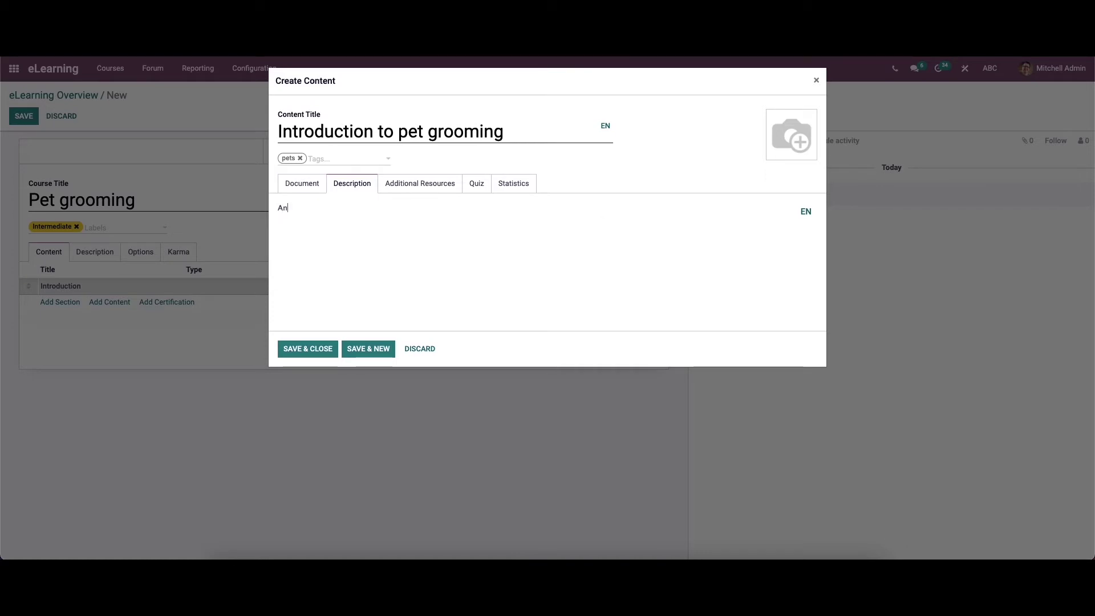
{"action": "type", "text": " introduction to pet groomimg"}
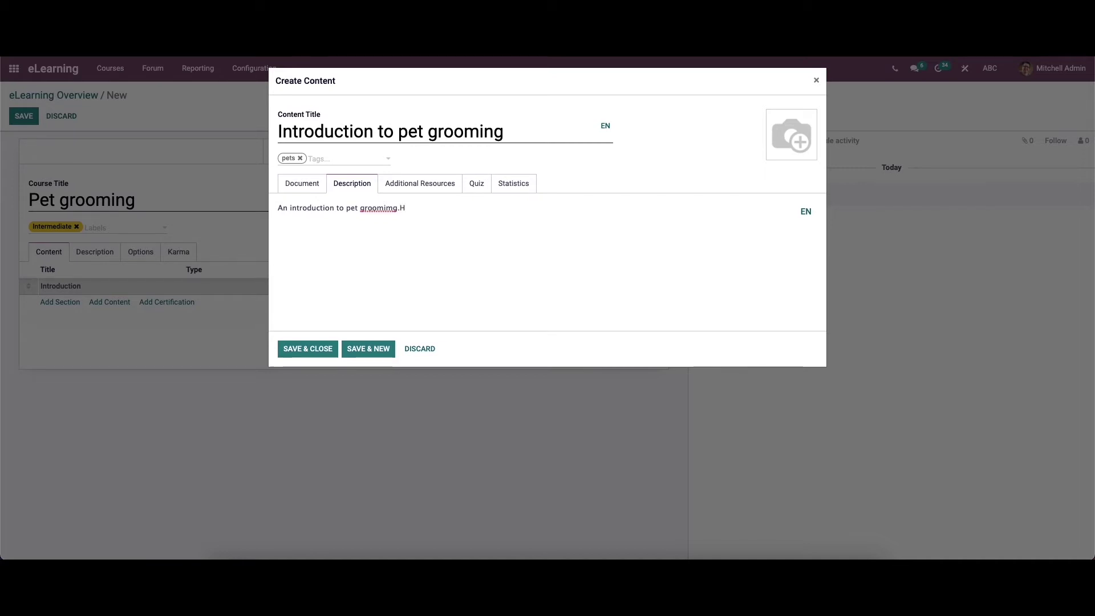
{"action": "type", "text": ".Here a dog is groomed"}
{"action": "left_click", "coordinate": [390, 208]}
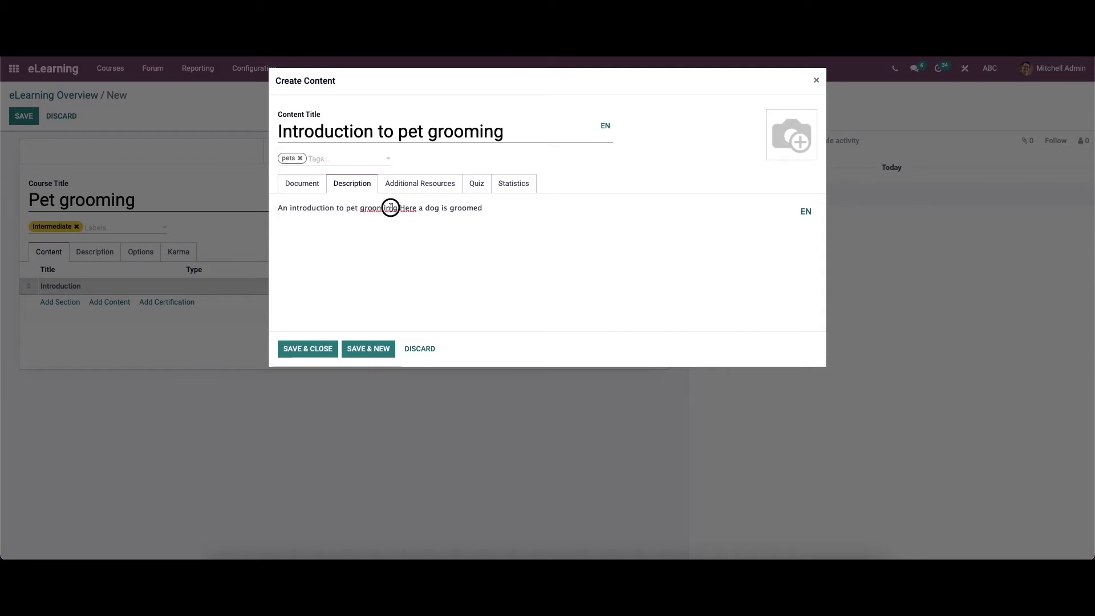
{"action": "left_click_drag", "start_coordinate": [391, 208], "coordinate": [387, 208]}
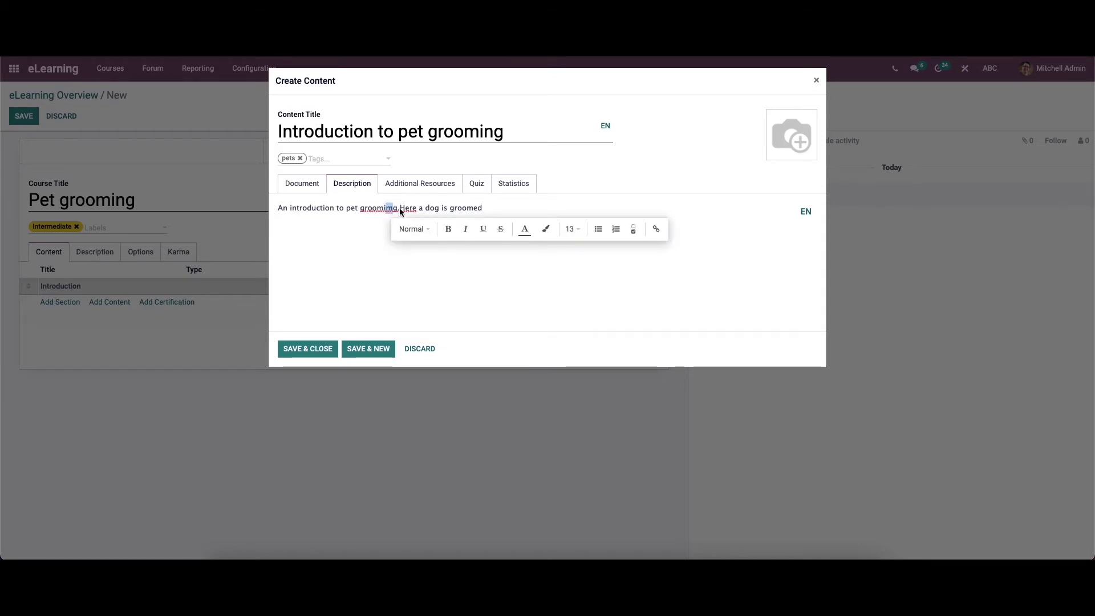
{"action": "type", "text": "ng."}
{"action": "left_click", "coordinate": [397, 207]}
{"action": "type", "text": "n"}
{"action": "key", "text": "BackSpace"}
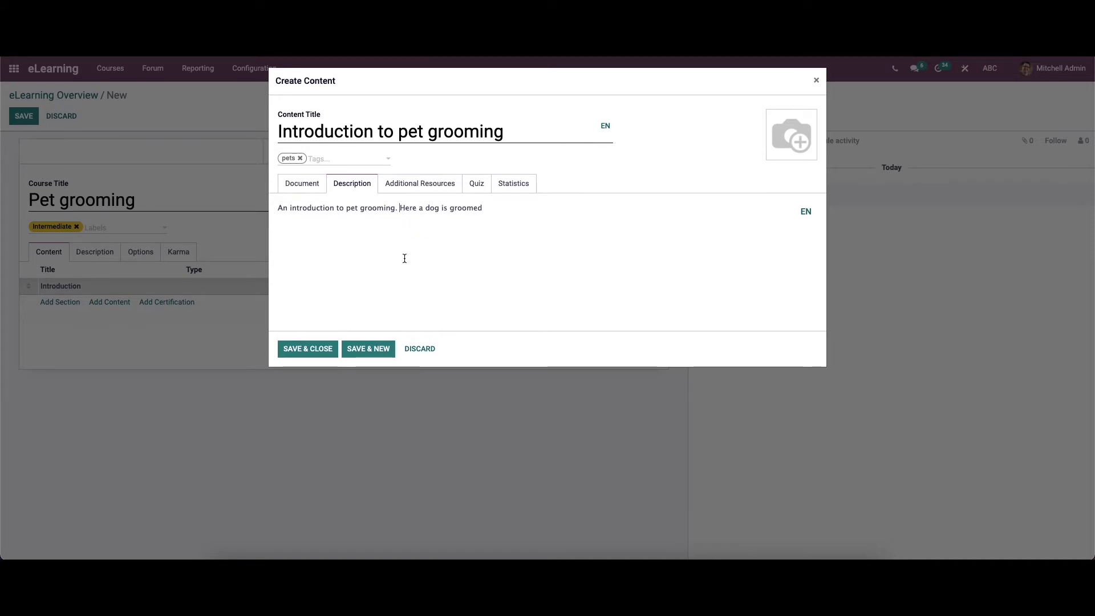
Open a blank external link line and a blank resource line in the additional resources to view their fields.
{"action": "left_click", "coordinate": [443, 186]}
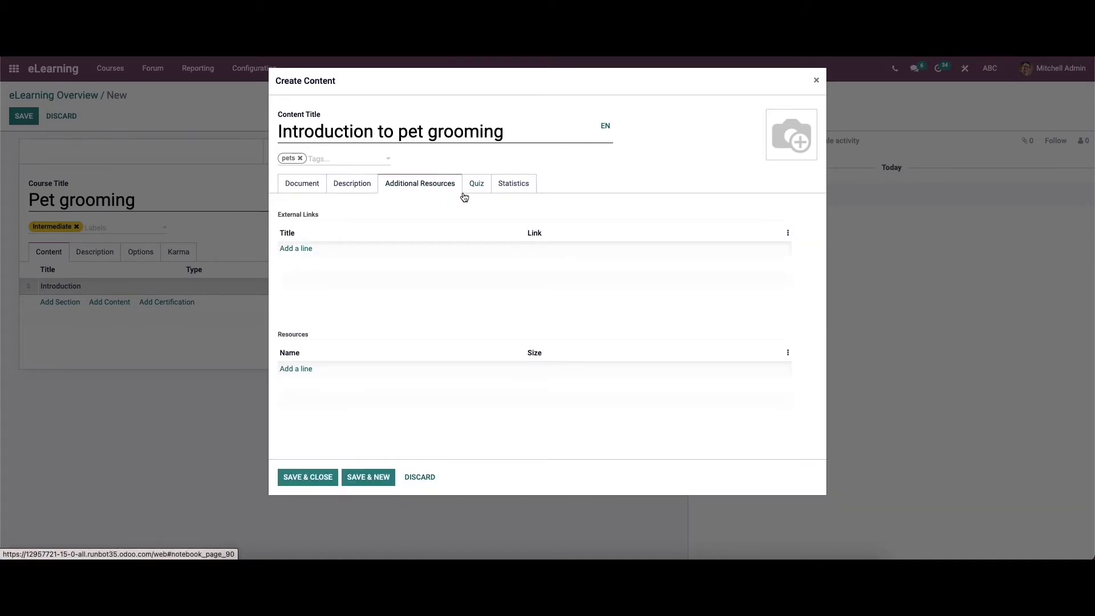
{"action": "left_click", "coordinate": [301, 257]}
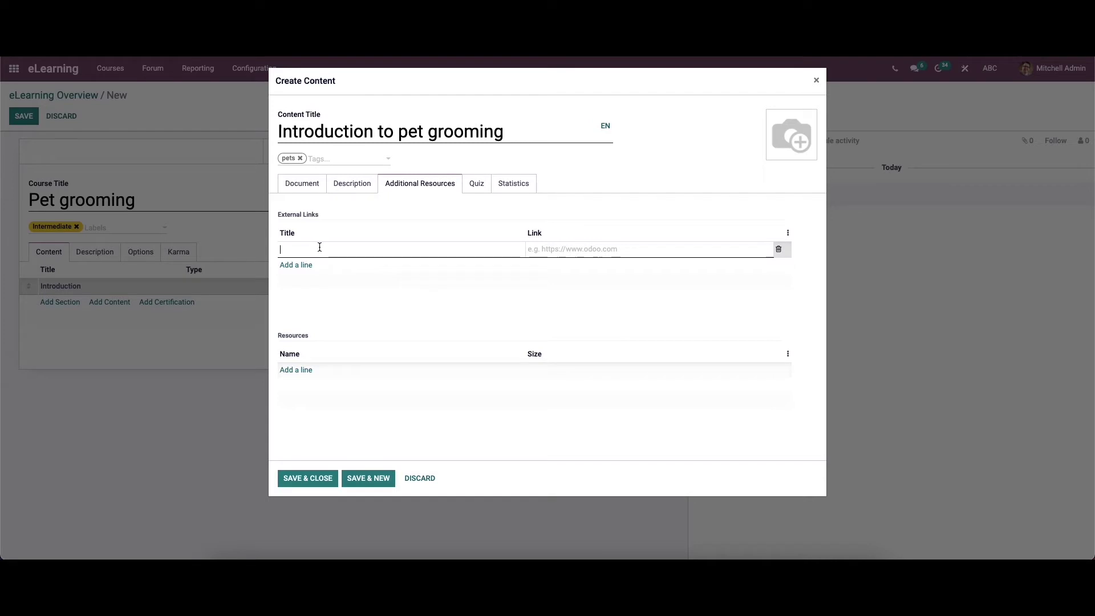
{"action": "left_click", "coordinate": [306, 369]}
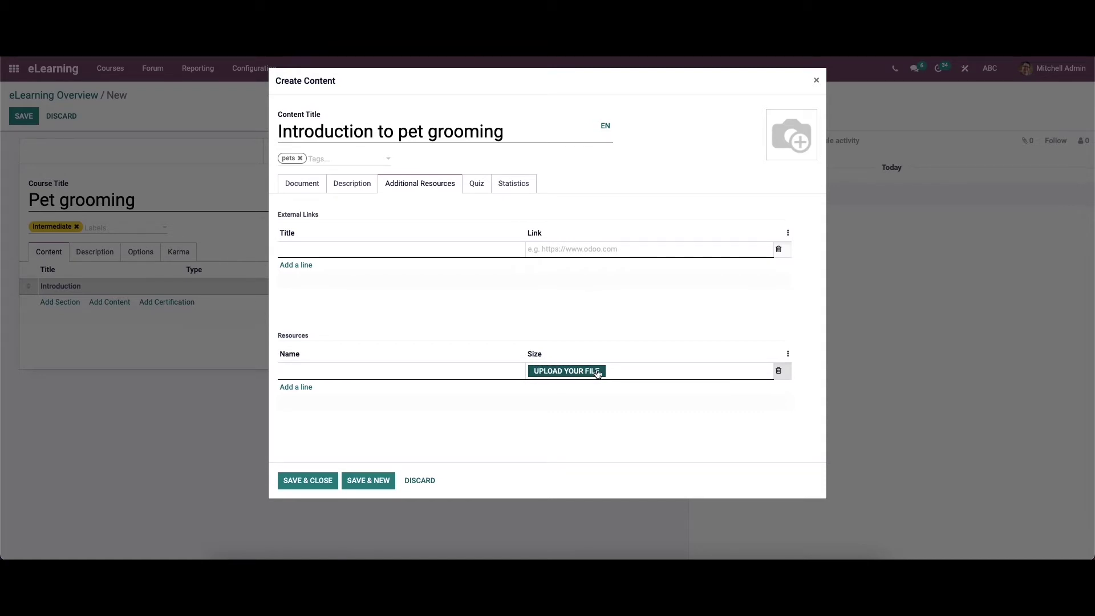
Start a new quiz question for the content item named "What are the basics of pet grooming?".
{"action": "left_click", "coordinate": [477, 183]}
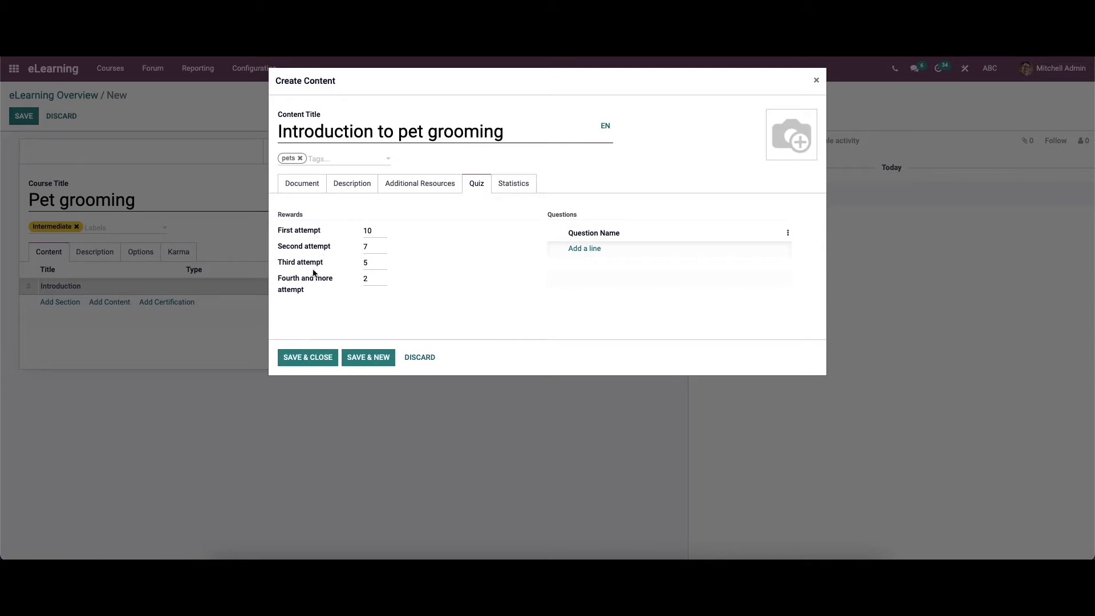
{"action": "left_click", "coordinate": [587, 249]}
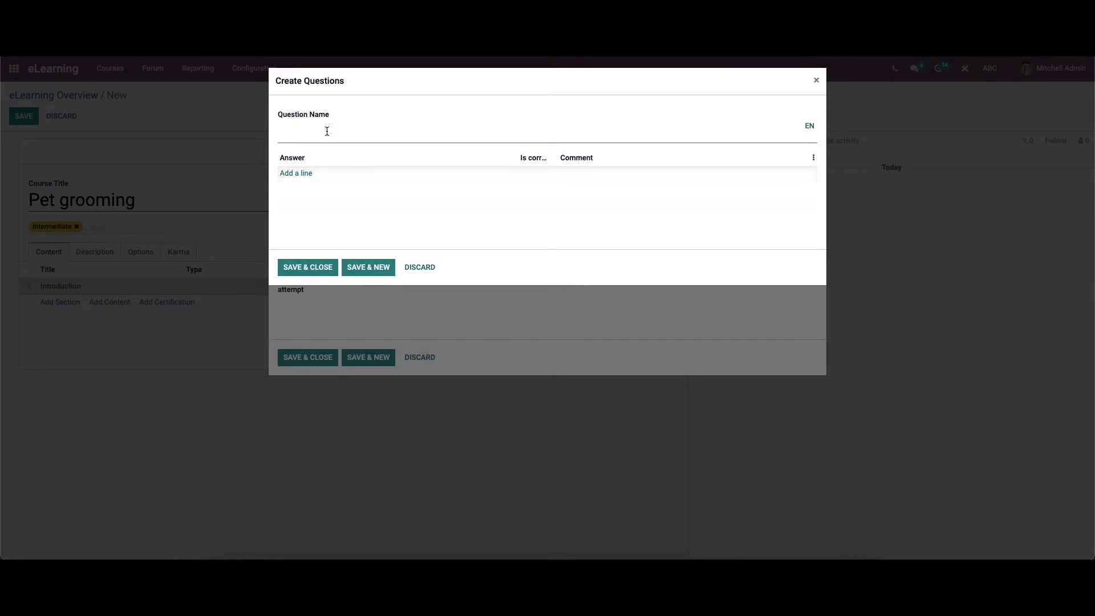
{"action": "type", "text": "What are the ba"}
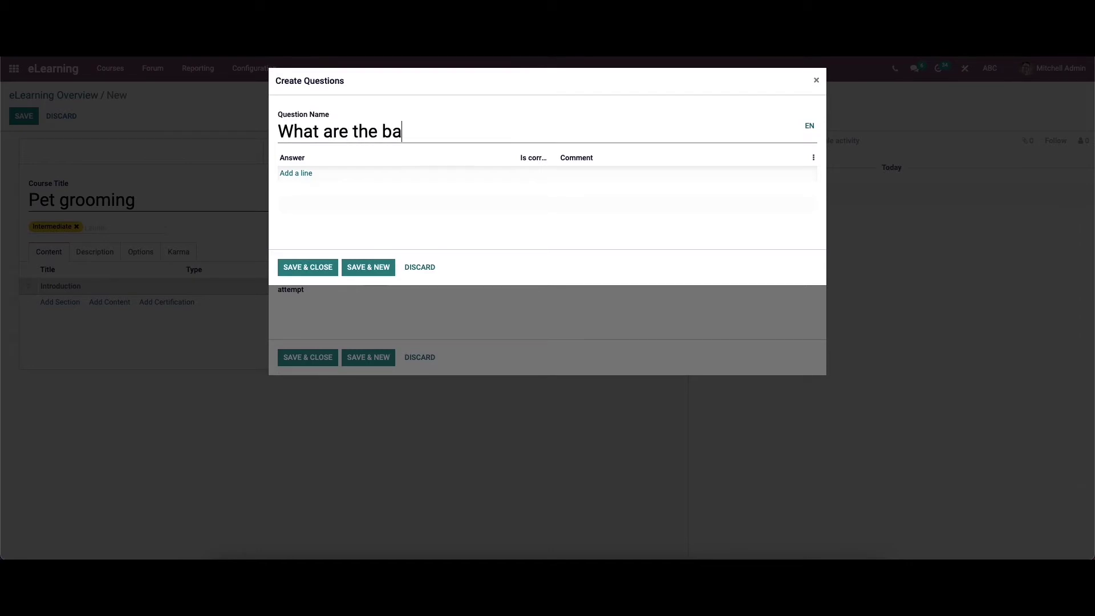
{"action": "type", "text": "sics of pet groomimg"}
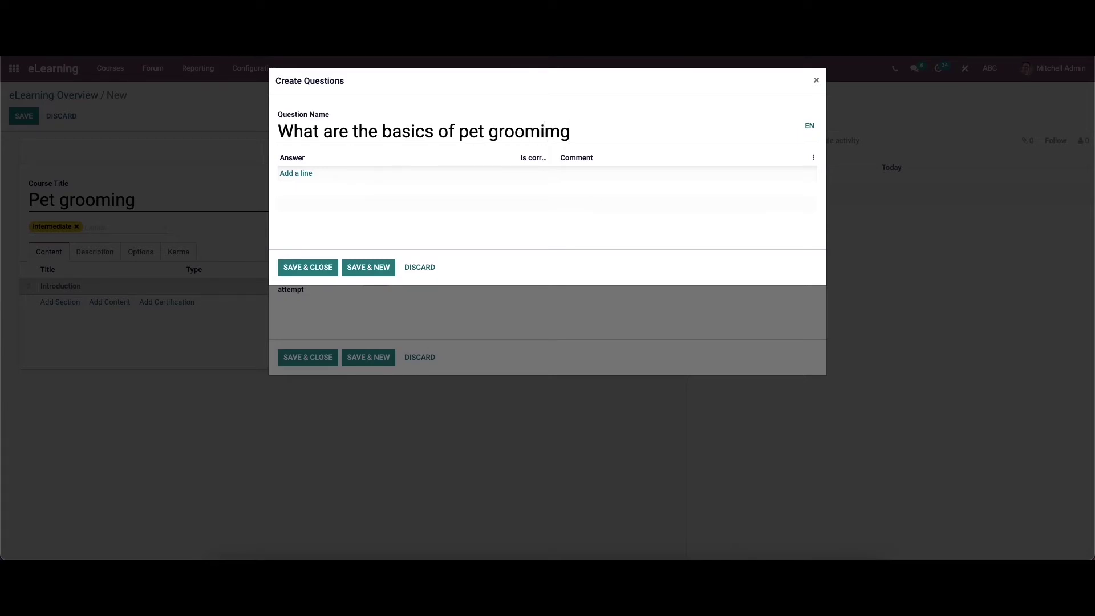
{"action": "type", "text": "?"}
{"action": "left_click_drag", "start_coordinate": [560, 137], "coordinate": [540, 136]}
{"action": "type", "text": "in"}
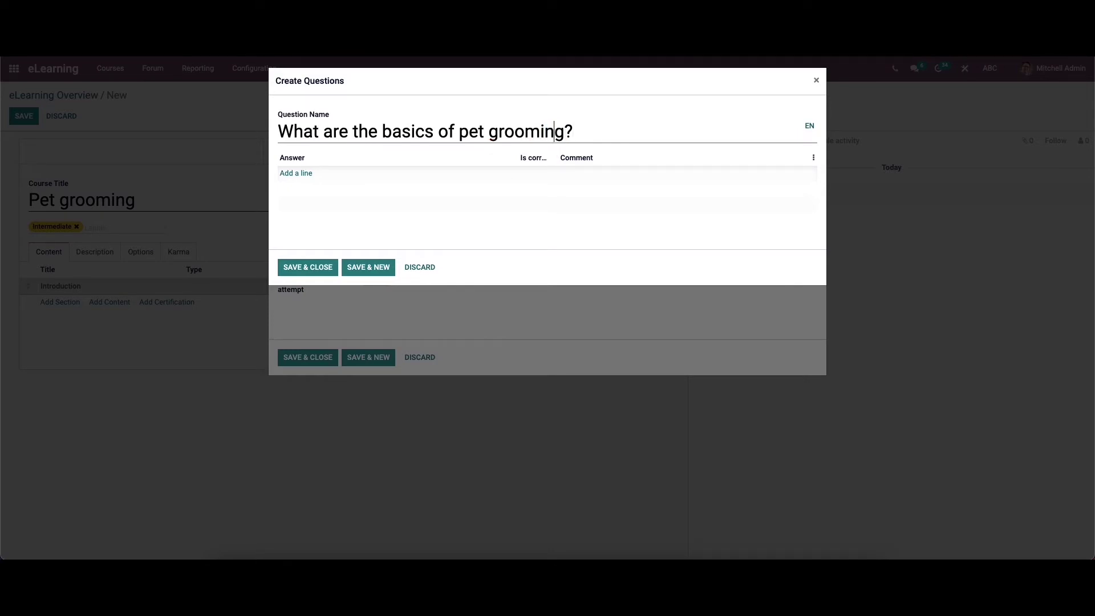
Add the answers "Washing", "Drying" and "Cutting hair and nails" to the question and save it.
{"action": "left_click", "coordinate": [297, 175]}
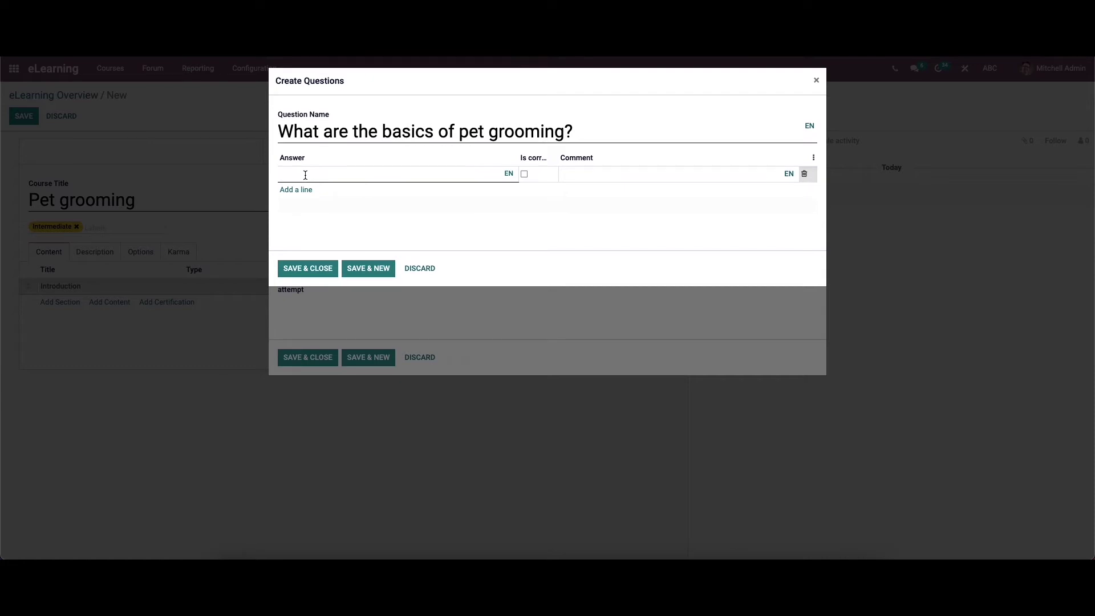
{"action": "type", "text": "Washing"}
{"action": "left_click", "coordinate": [310, 190]}
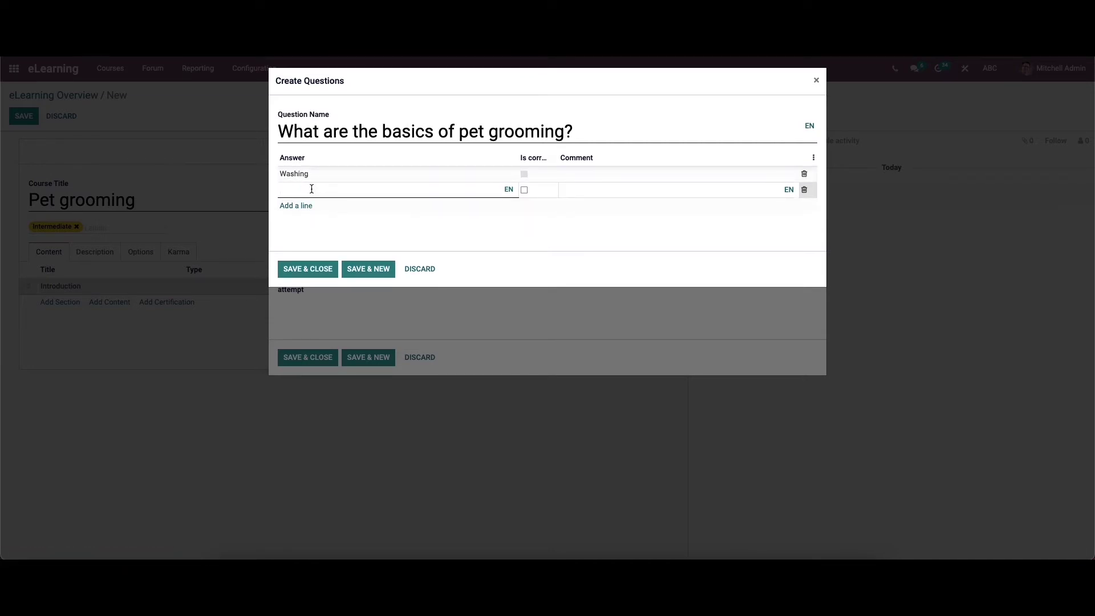
{"action": "type", "text": "Drying"}
{"action": "key", "text": "Return"}
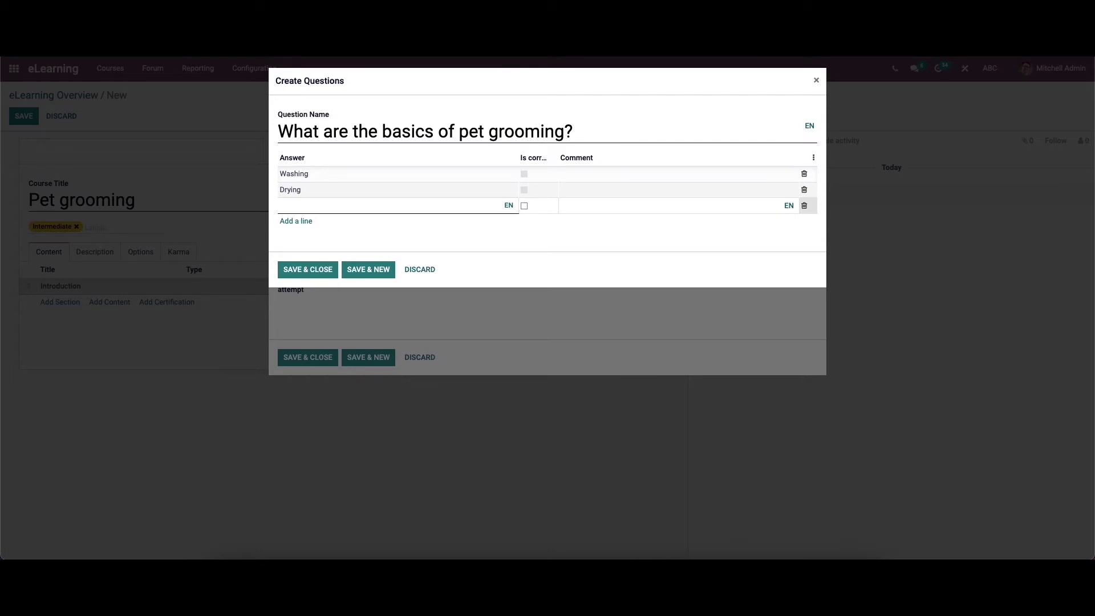
{"action": "type", "text": "Cutting hair and nails"}
{"action": "left_click", "coordinate": [373, 223]}
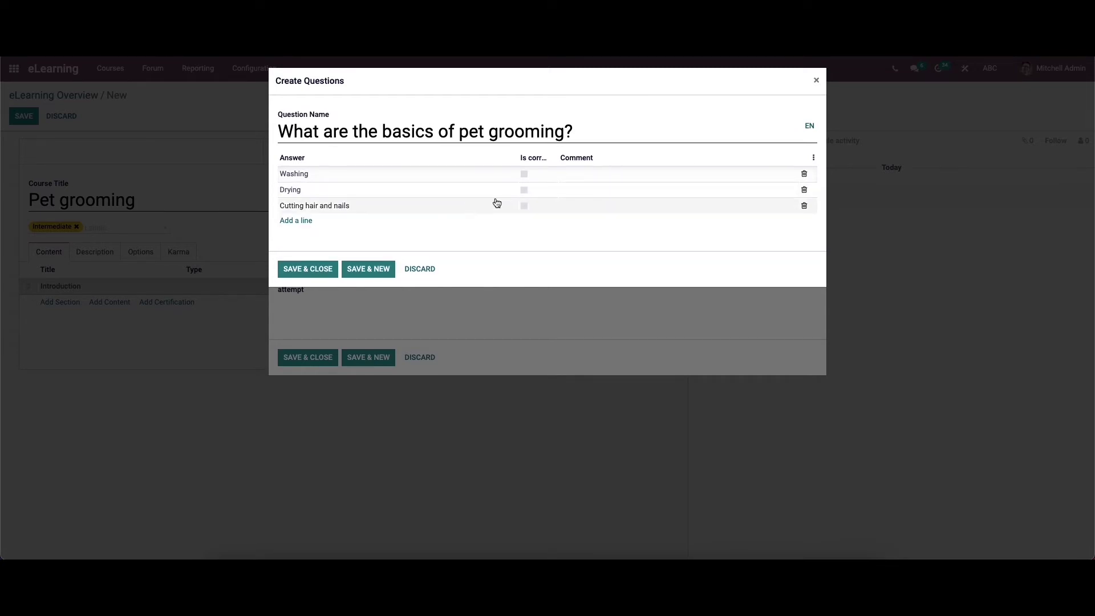
{"action": "left_click", "coordinate": [525, 207]}
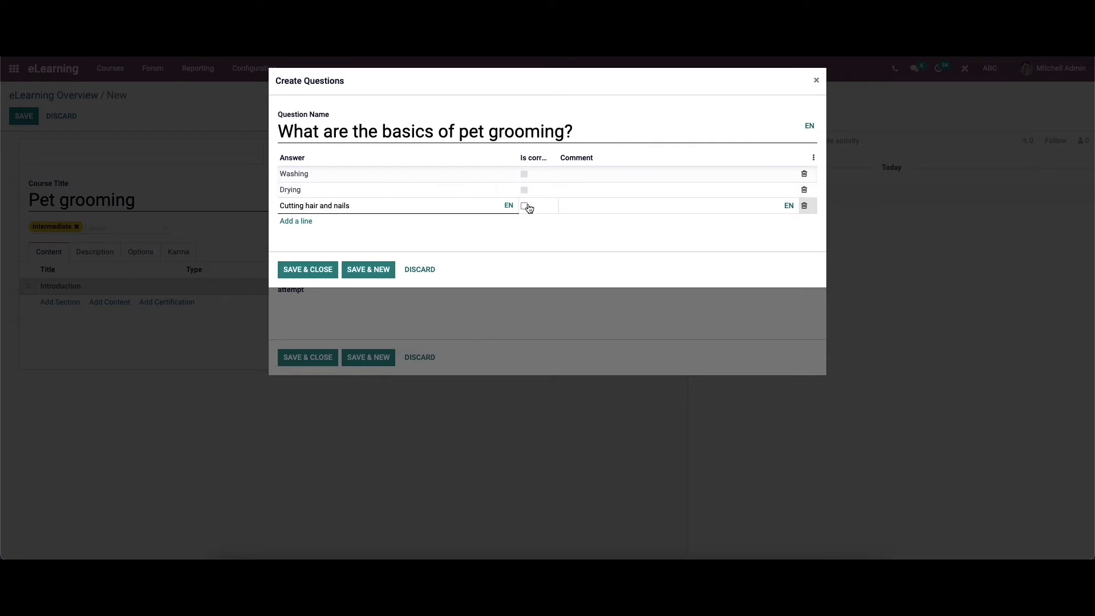
{"action": "left_click", "coordinate": [312, 271]}
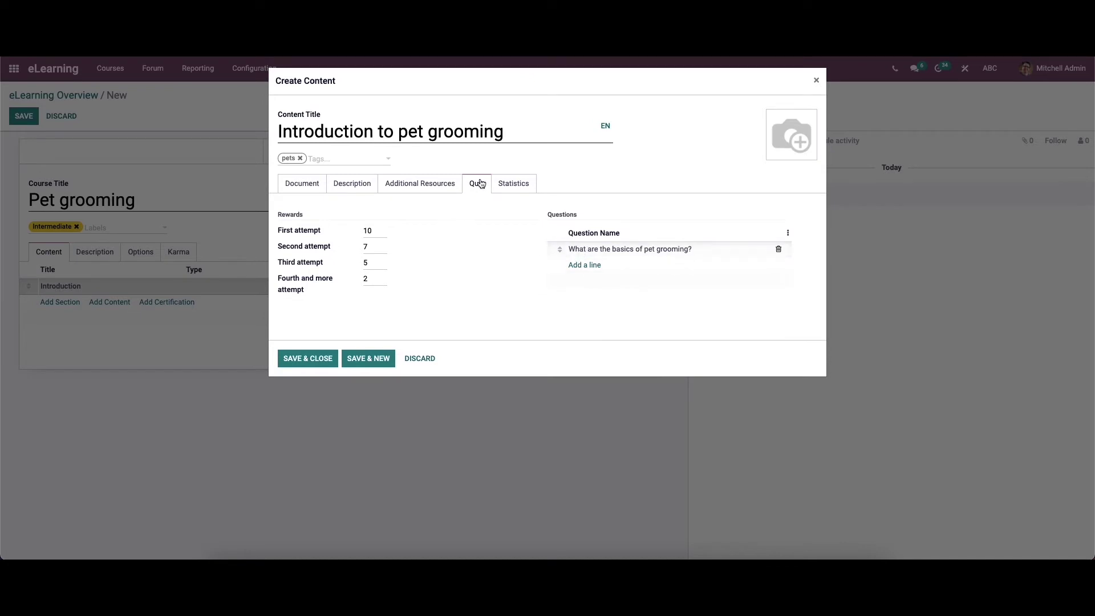
View the content item's statistics and save the item into the Pet grooming course.
{"action": "left_click", "coordinate": [508, 185]}
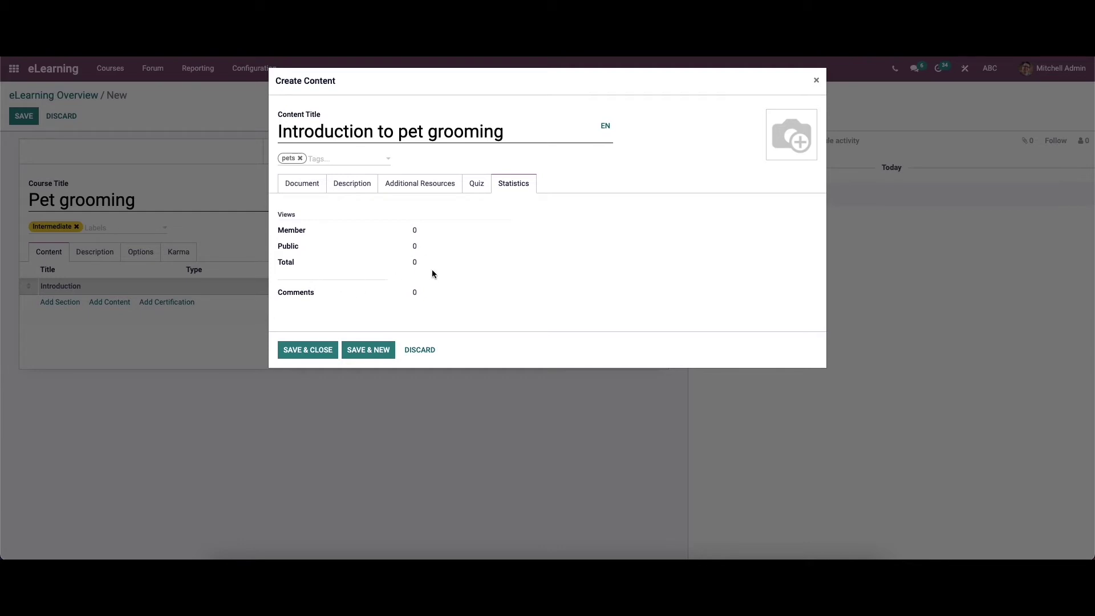
{"action": "left_click", "coordinate": [304, 353]}
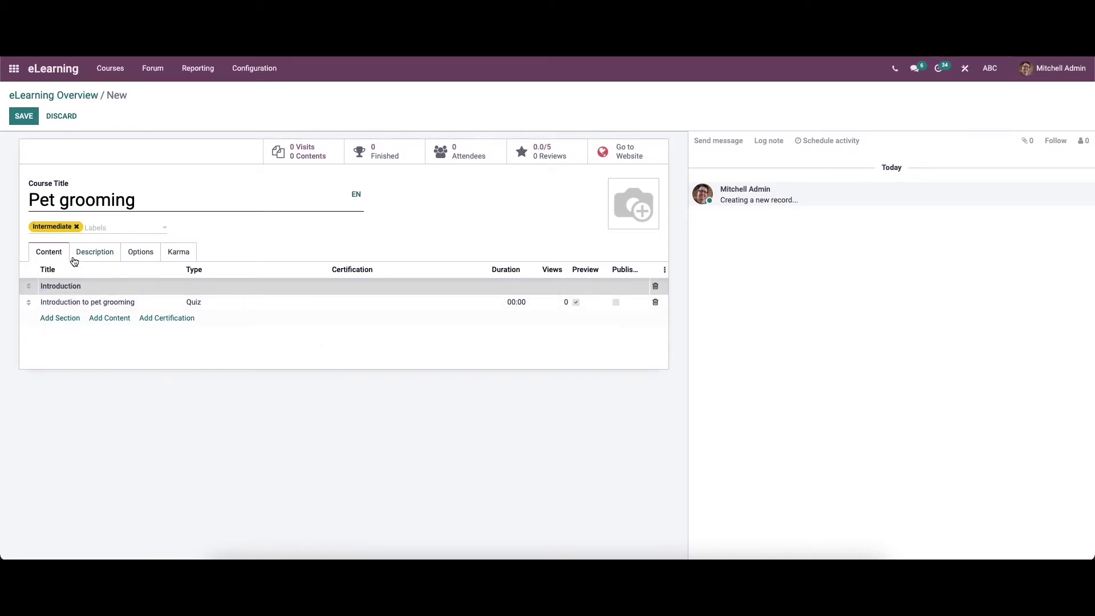
Enter the course description "Animal groomers provide cosmetic services for pets ,typically cats and dogs.".
{"action": "left_click", "coordinate": [110, 258]}
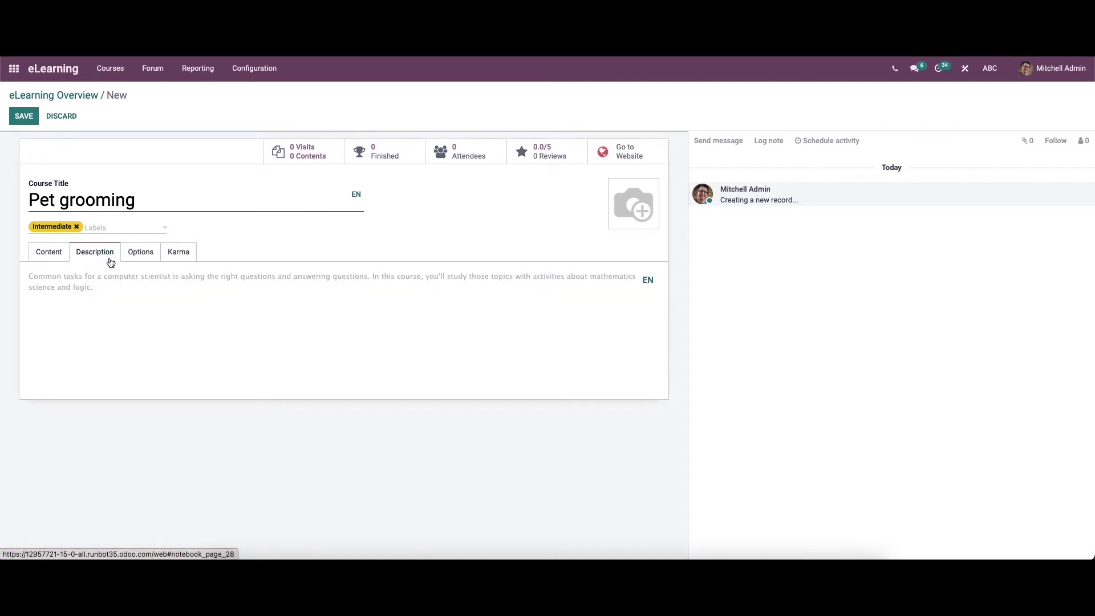
{"action": "mouse_move", "coordinate": [103, 276]}
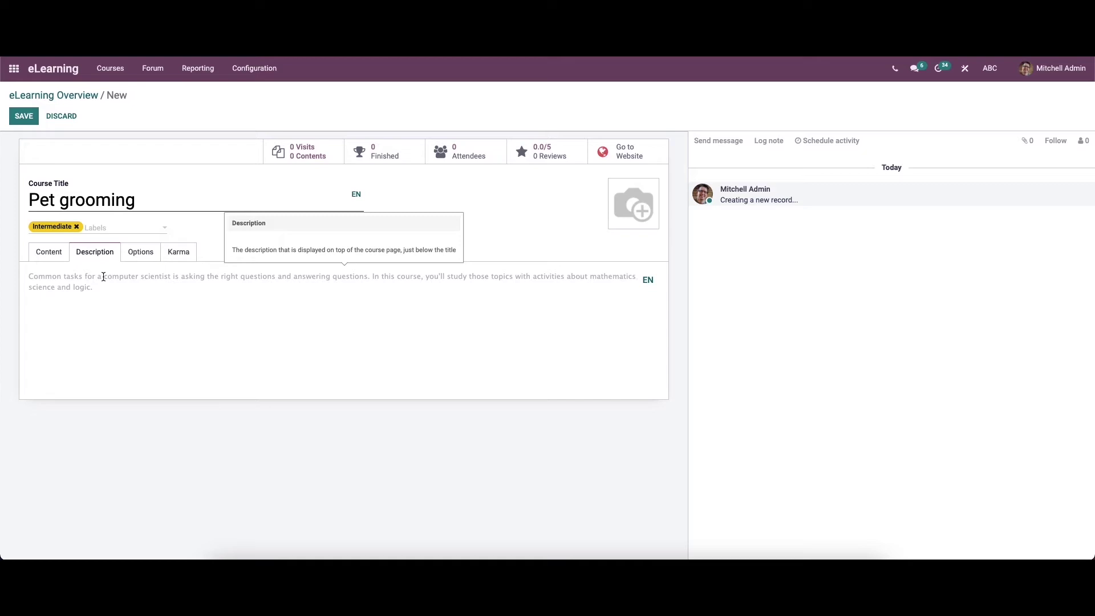
{"action": "left_click", "coordinate": [77, 282]}
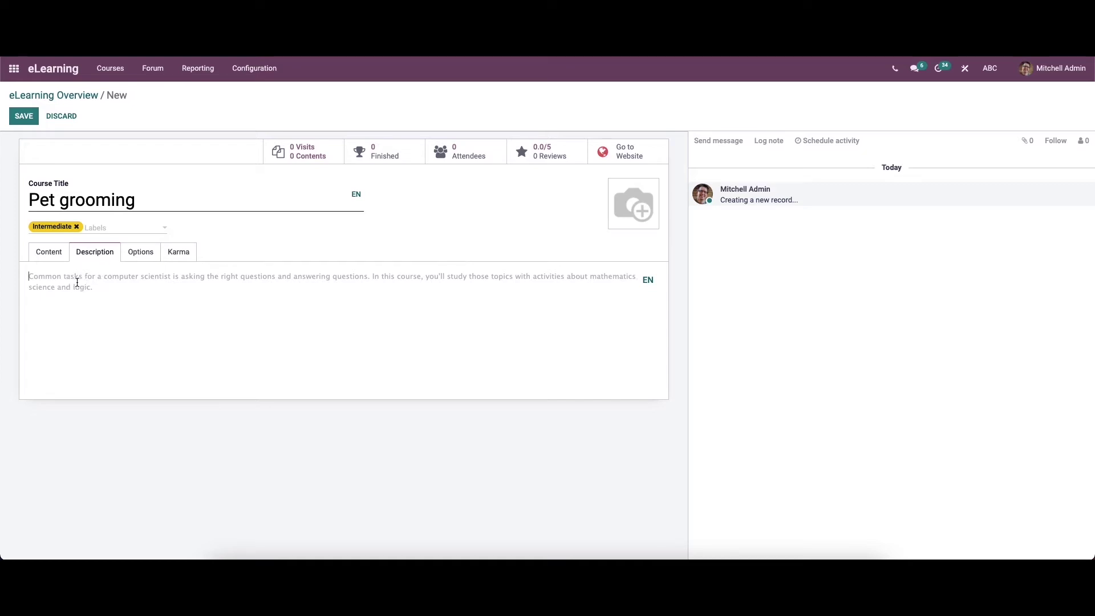
{"action": "type", "text": "A"}
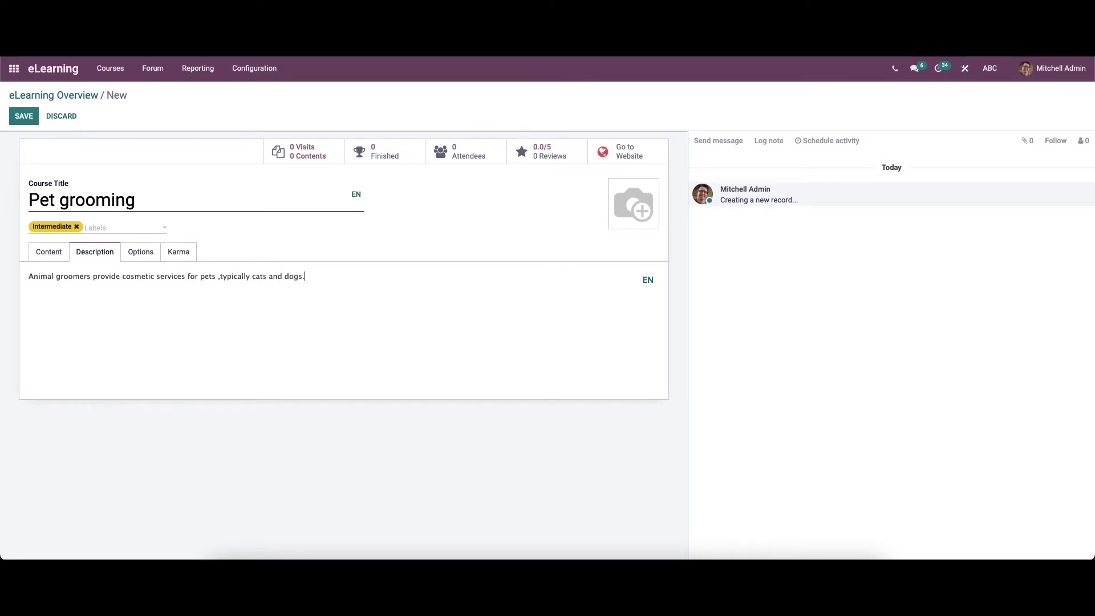
Open the Pet grooming course's options and view the choices for its website and forum.
{"action": "left_click", "coordinate": [149, 254]}
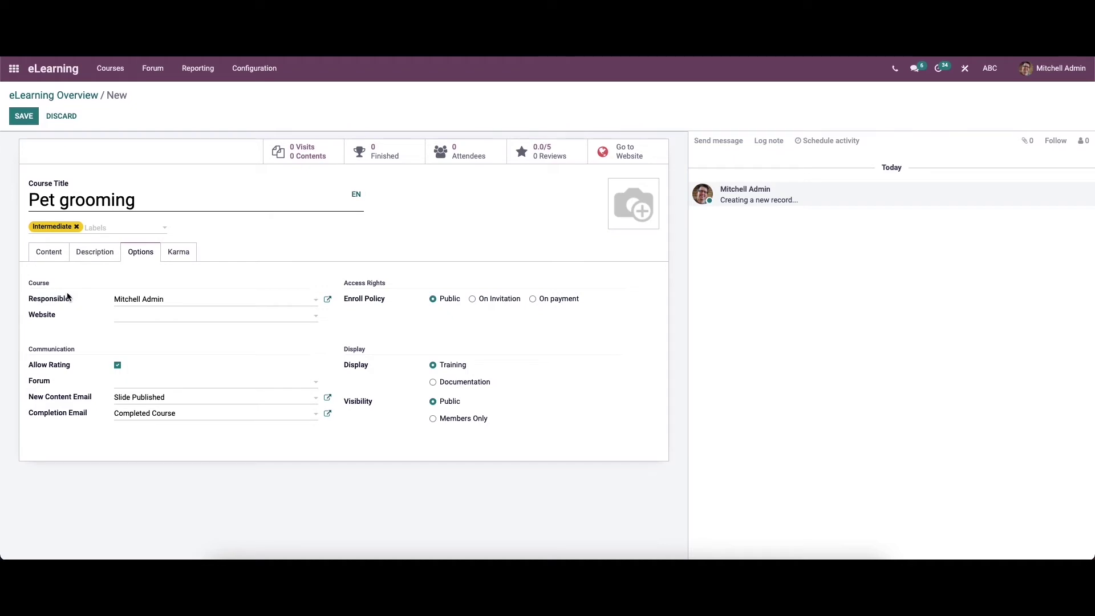
{"action": "left_click", "coordinate": [152, 315]}
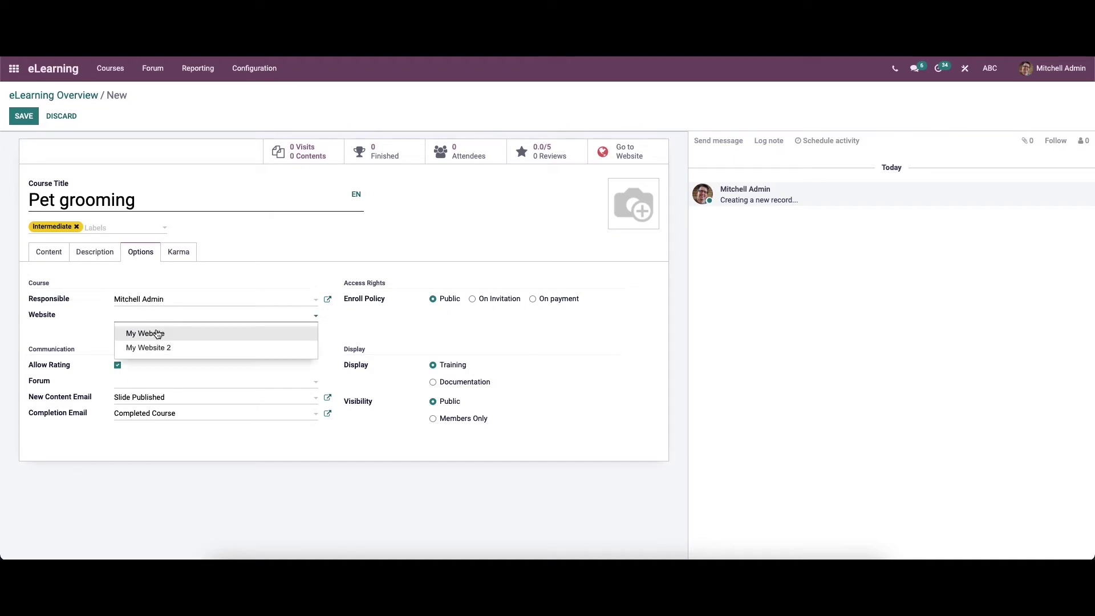
{"action": "left_click", "coordinate": [142, 317]}
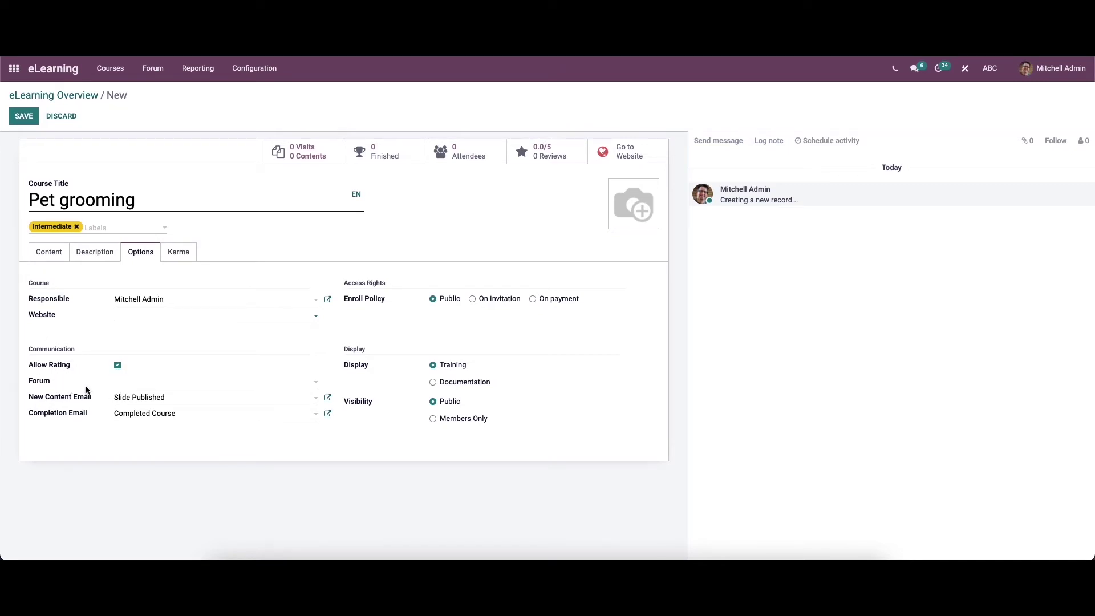
{"action": "left_click", "coordinate": [132, 385]}
{"action": "left_click", "coordinate": [149, 386]}
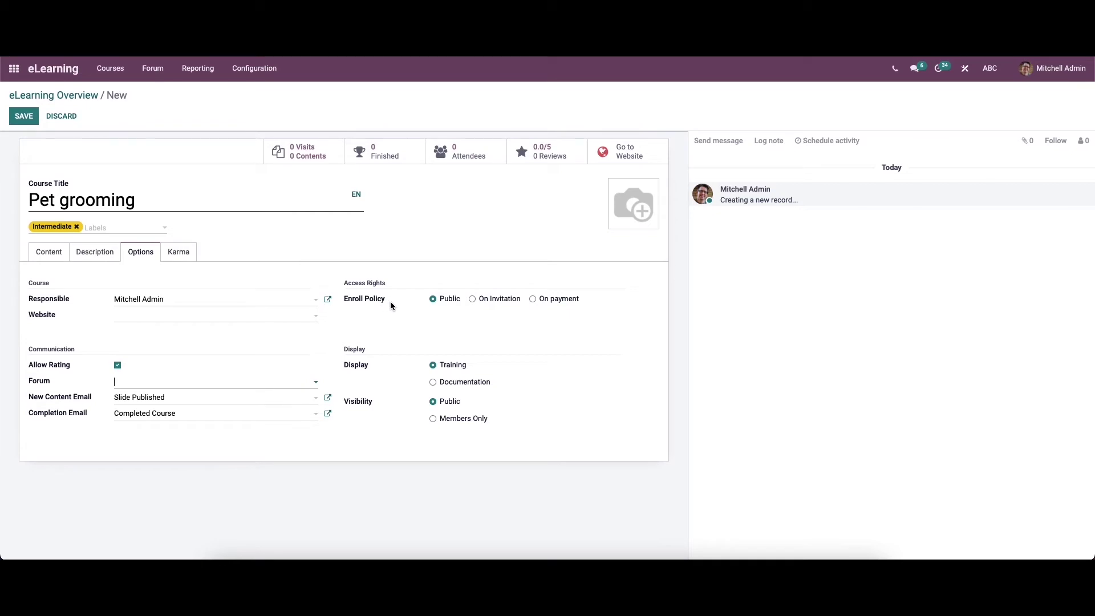
Try the On Invitation and On payment enroll policies and set the policy back to Public.
{"action": "left_click", "coordinate": [434, 300]}
{"action": "left_click", "coordinate": [471, 299]}
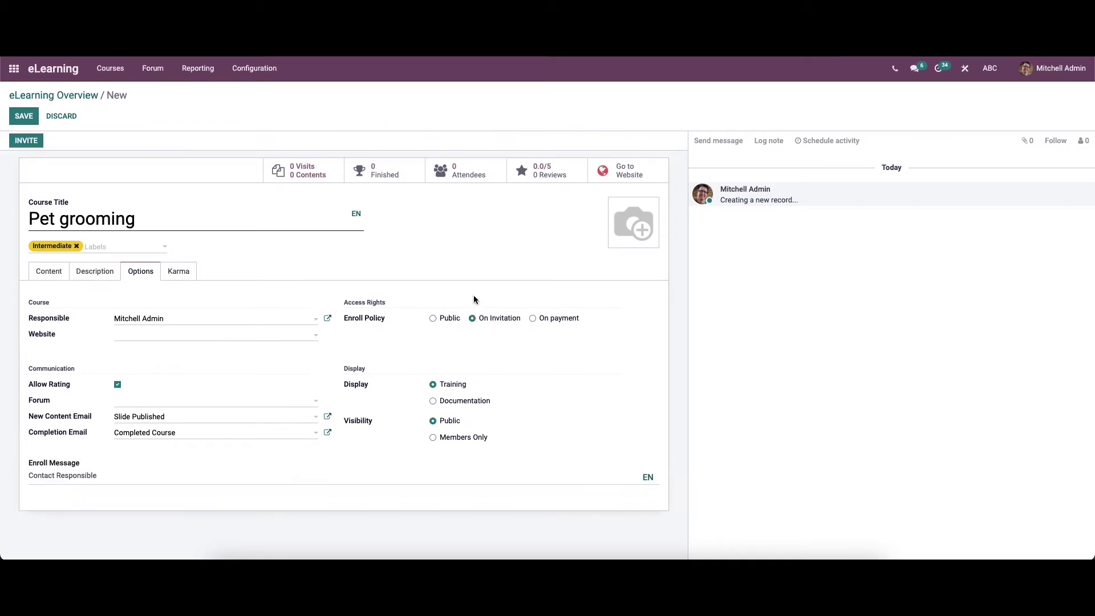
{"action": "left_click", "coordinate": [532, 318]}
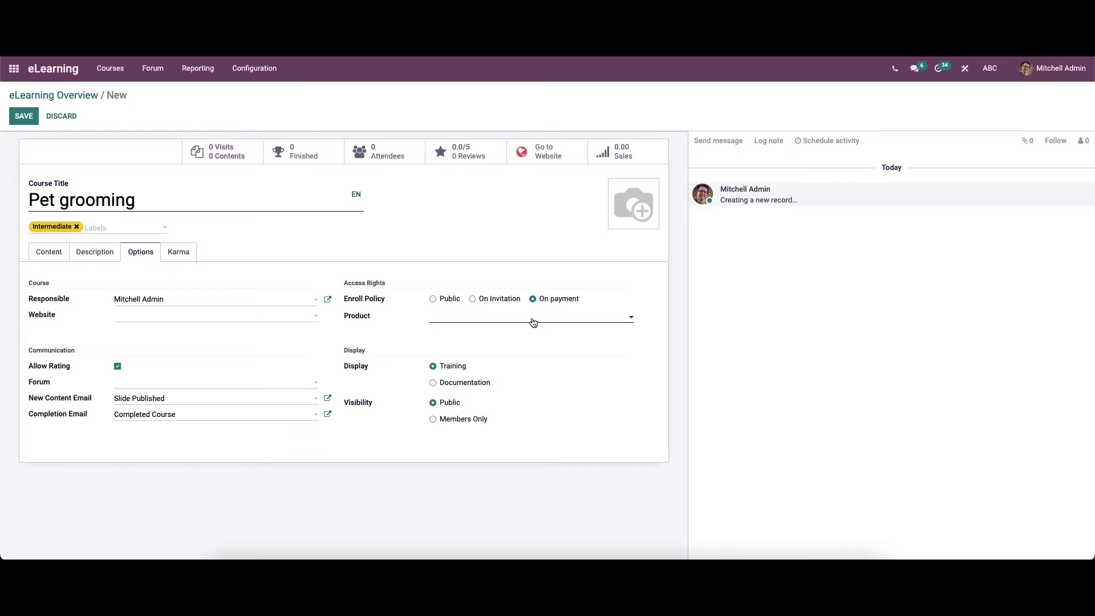
{"action": "left_click", "coordinate": [434, 299]}
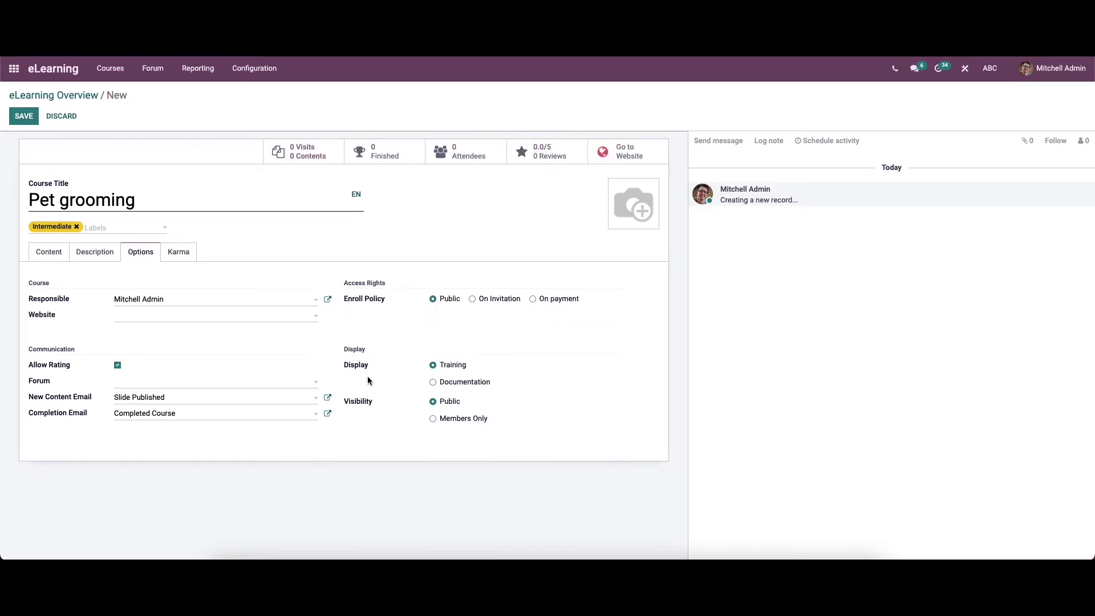
Try the Documentation display and Members Only visibility, returning them to Training and Public.
{"action": "left_click", "coordinate": [433, 383]}
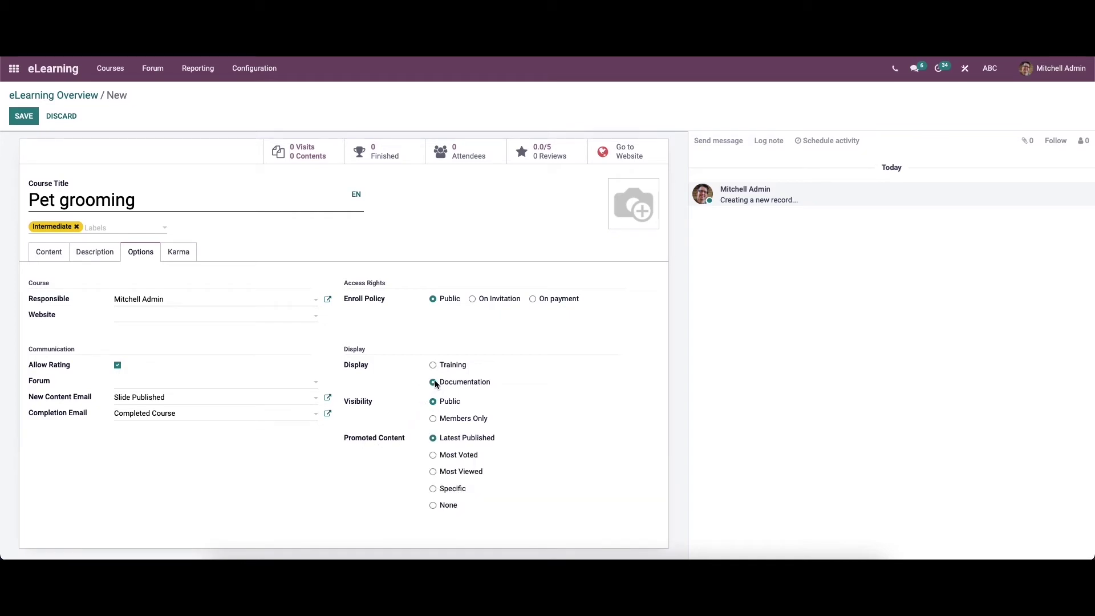
{"action": "left_click", "coordinate": [433, 366]}
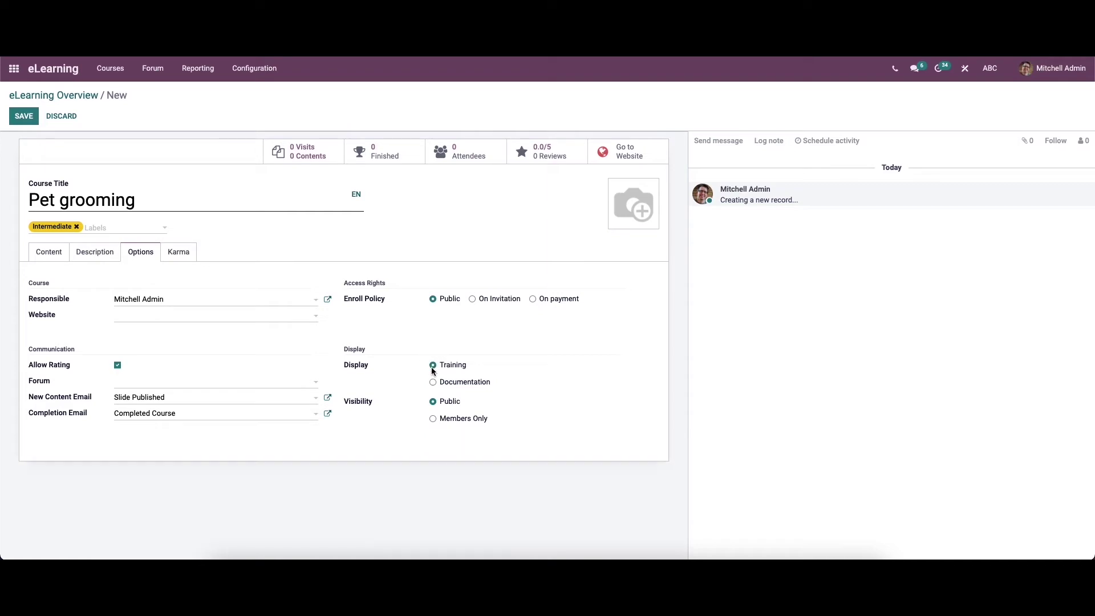
{"action": "left_click", "coordinate": [434, 382]}
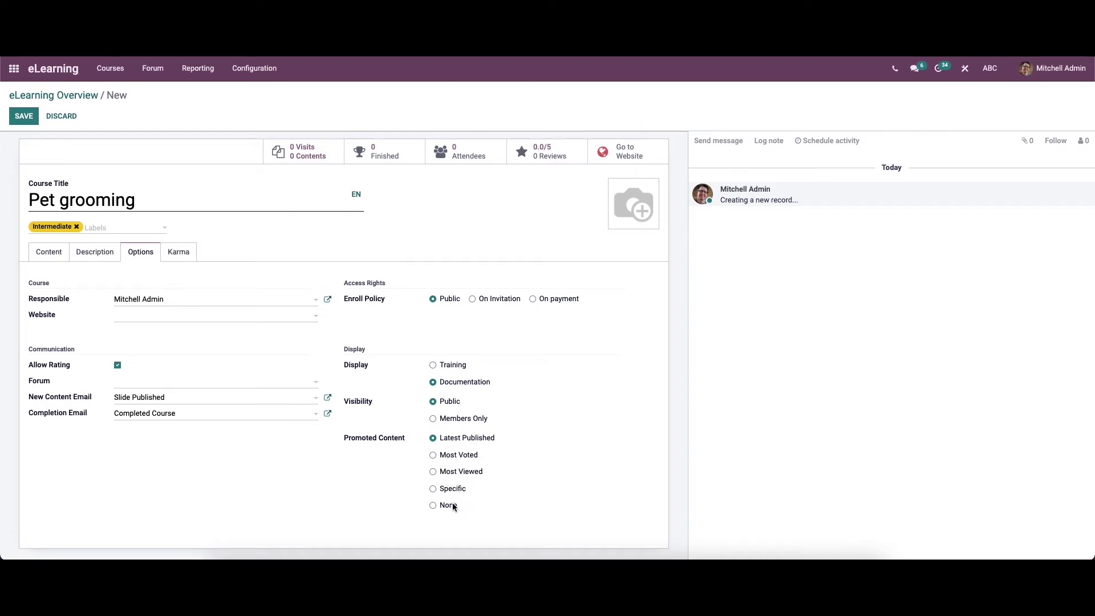
{"action": "left_click", "coordinate": [432, 365]}
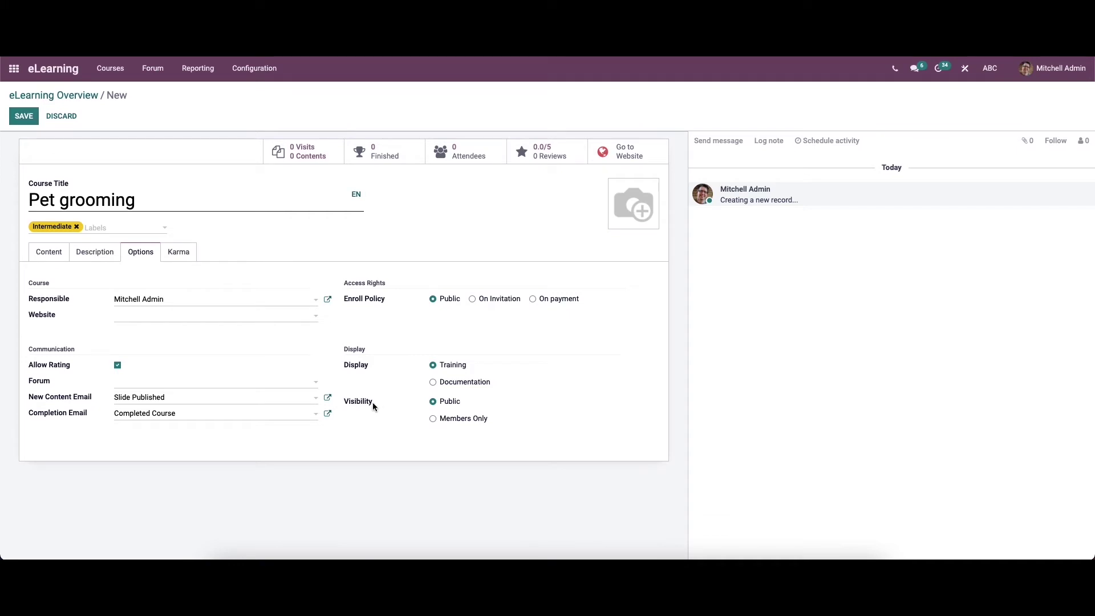
{"action": "left_click", "coordinate": [433, 418]}
{"action": "left_click", "coordinate": [433, 401]}
Check the karma settings and save the Pet grooming course, publishing it on its website page.
{"action": "left_click", "coordinate": [194, 253]}
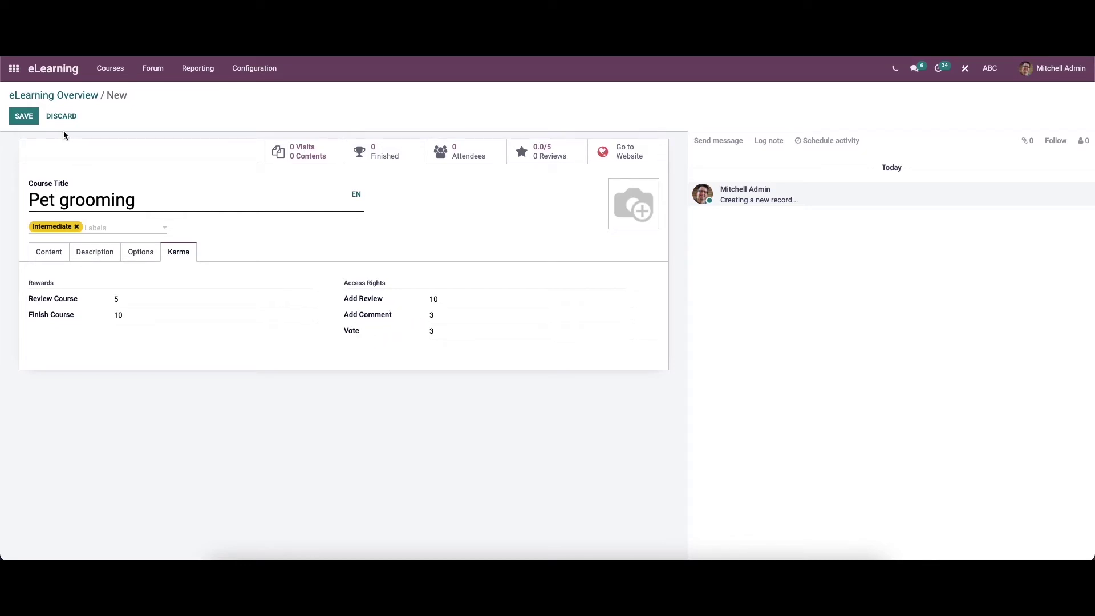
{"action": "left_click", "coordinate": [26, 118]}
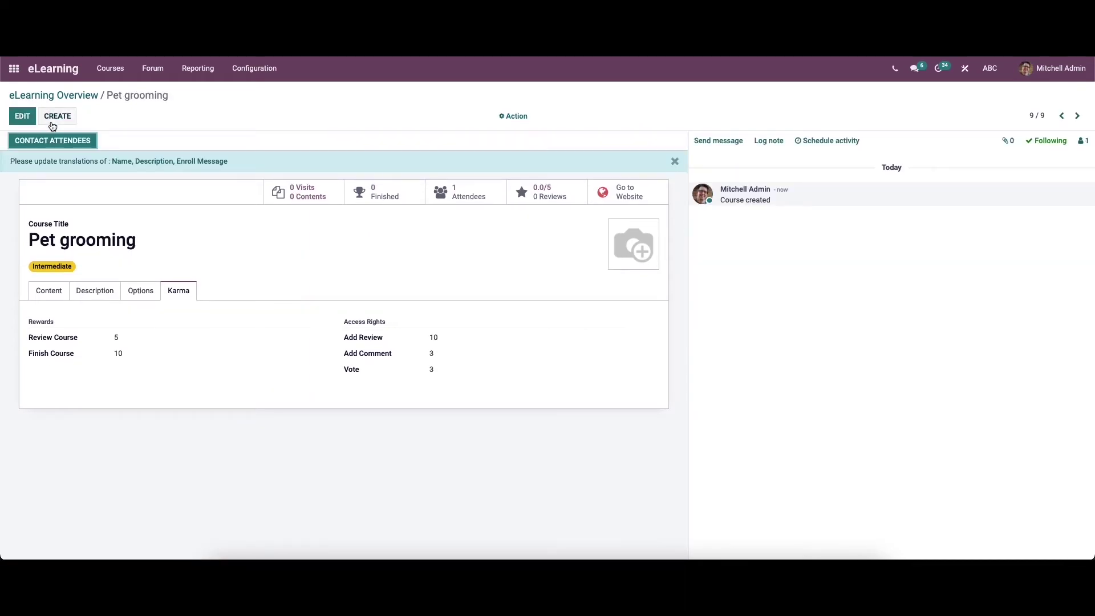
{"action": "left_click", "coordinate": [620, 197]}
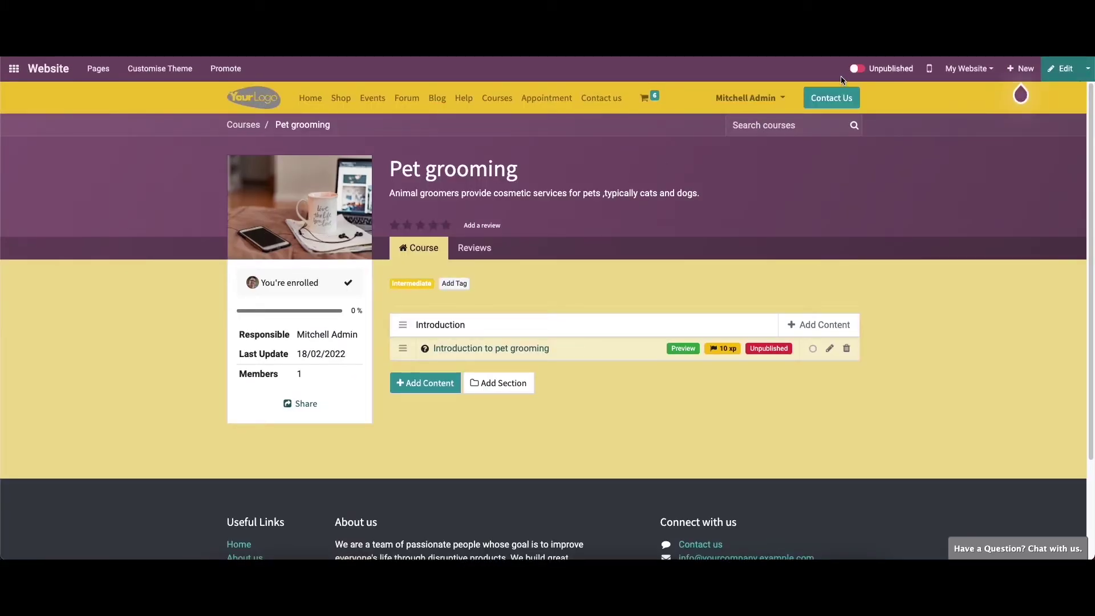
{"action": "left_click", "coordinate": [867, 71]}
View the course's reviews and try to send a four-star review without a message, closing the review form.
{"action": "scroll", "coordinate": [442, 289], "scroll_direction": "down", "scroll_amount": 2}
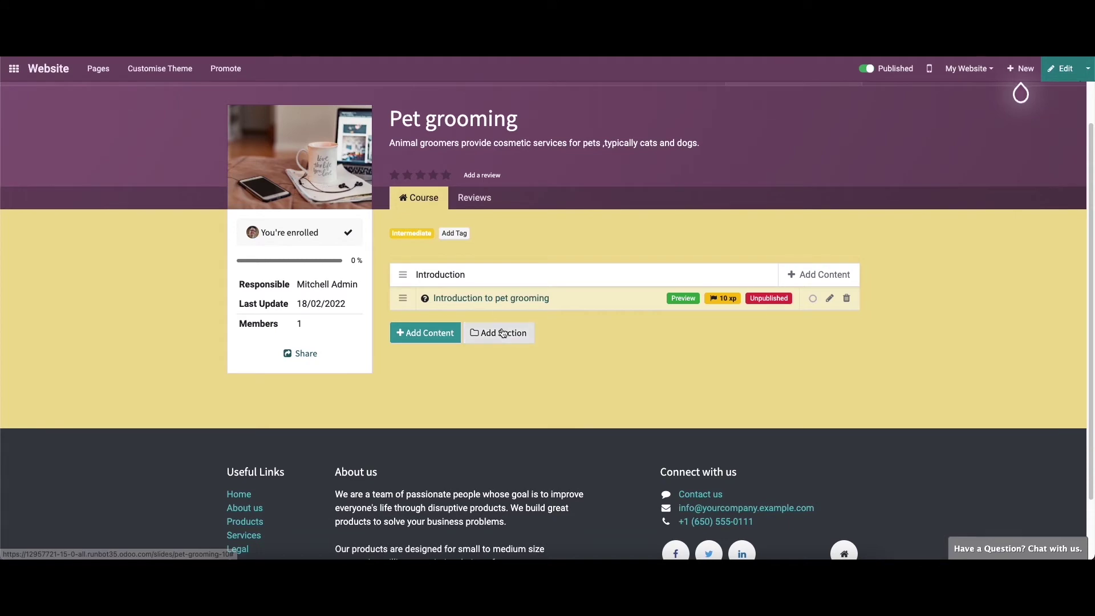
{"action": "left_click", "coordinate": [482, 201]}
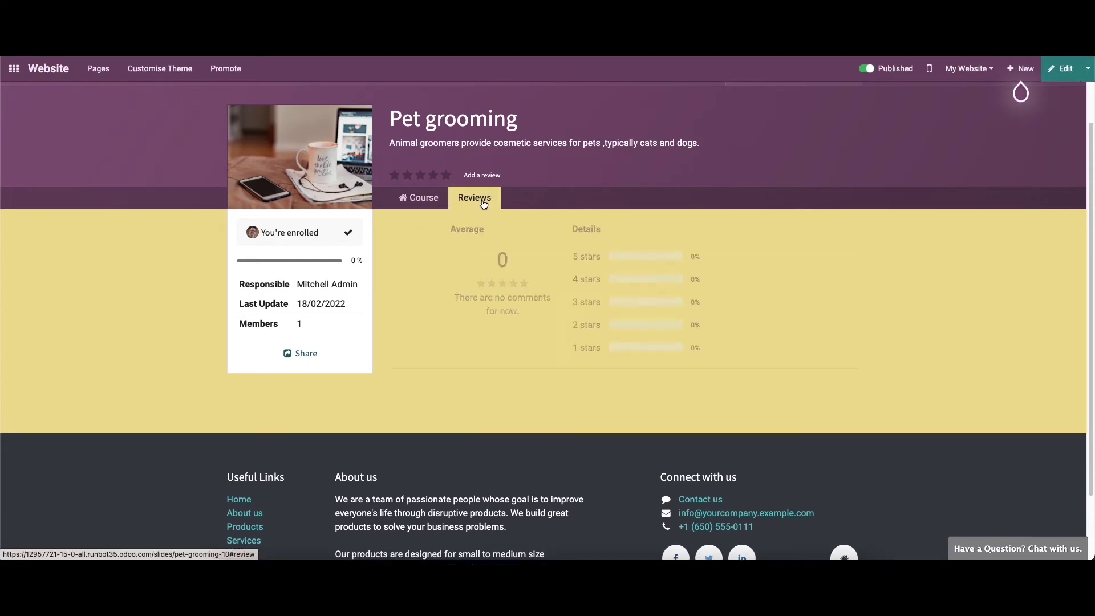
{"action": "left_click", "coordinate": [466, 175]}
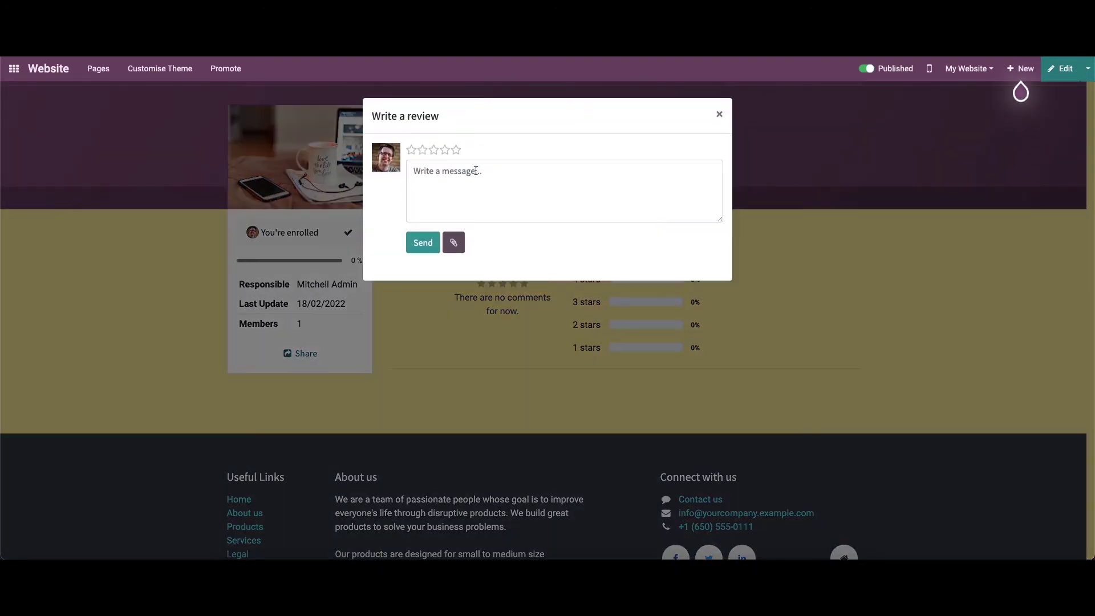
{"action": "left_click", "coordinate": [454, 150]}
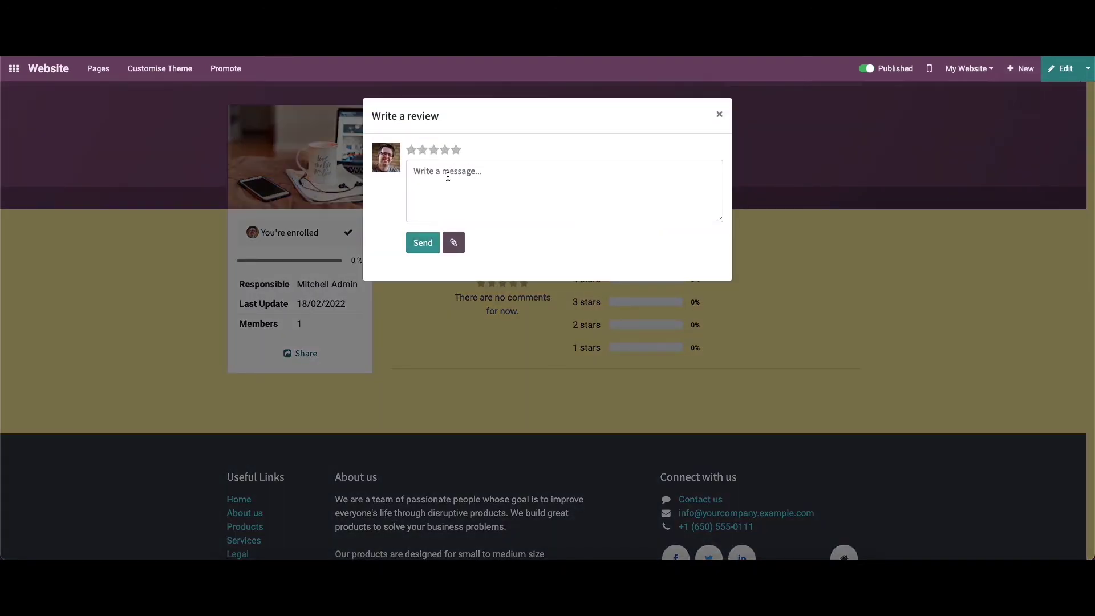
{"action": "left_click", "coordinate": [448, 151]}
{"action": "left_click", "coordinate": [423, 243]}
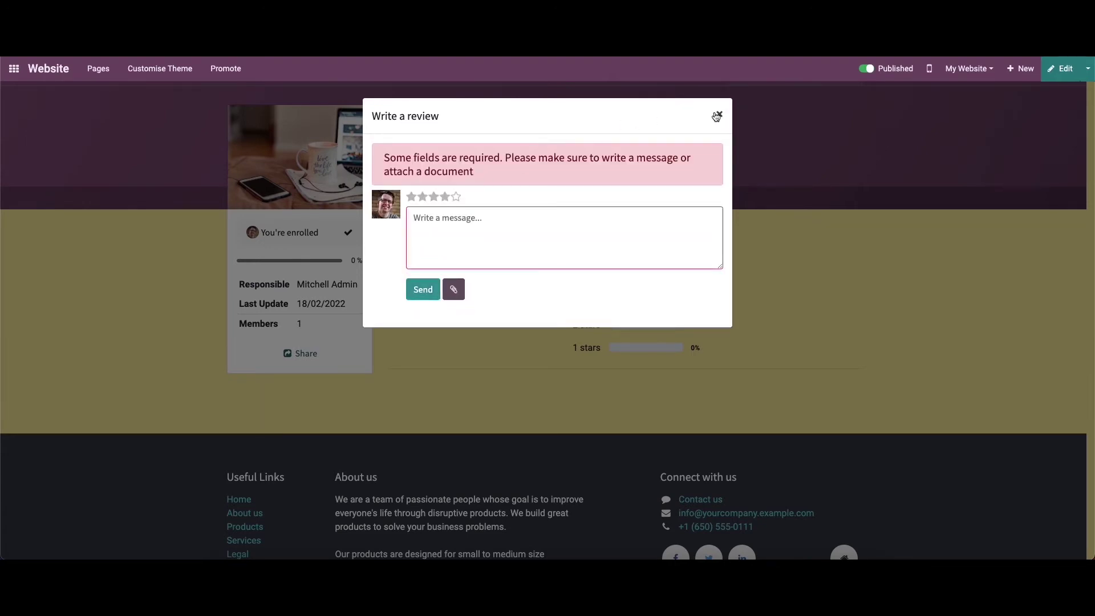
{"action": "left_click", "coordinate": [717, 117]}
Return to the eLearning overview and open the eLearning settings to view the available features.
{"action": "scroll", "coordinate": [492, 257], "scroll_direction": "up", "scroll_amount": 1}
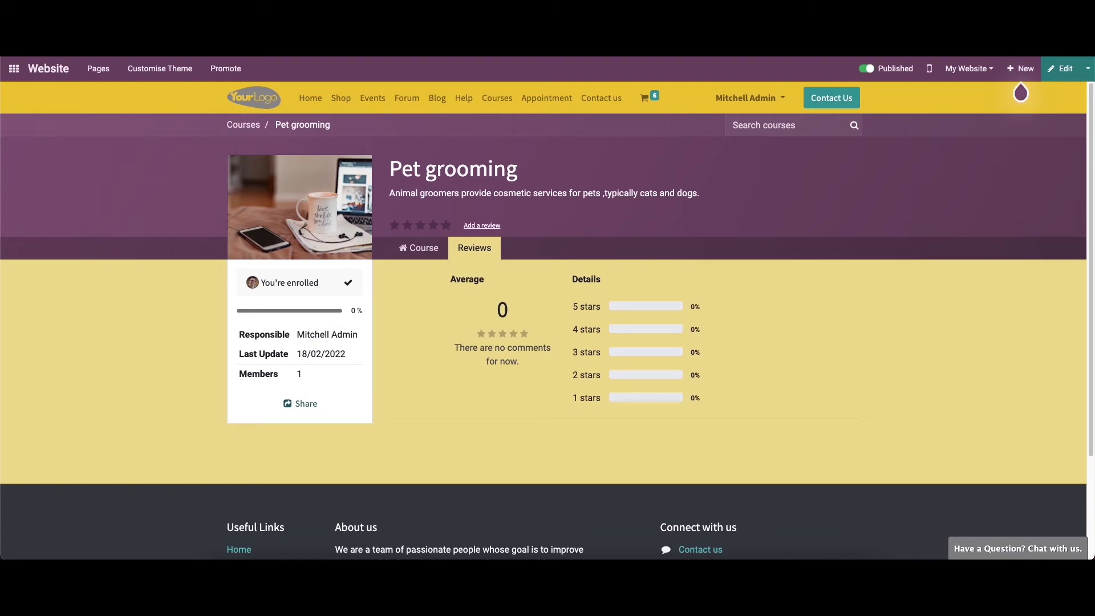
{"action": "key", "text": "alt+Left"}
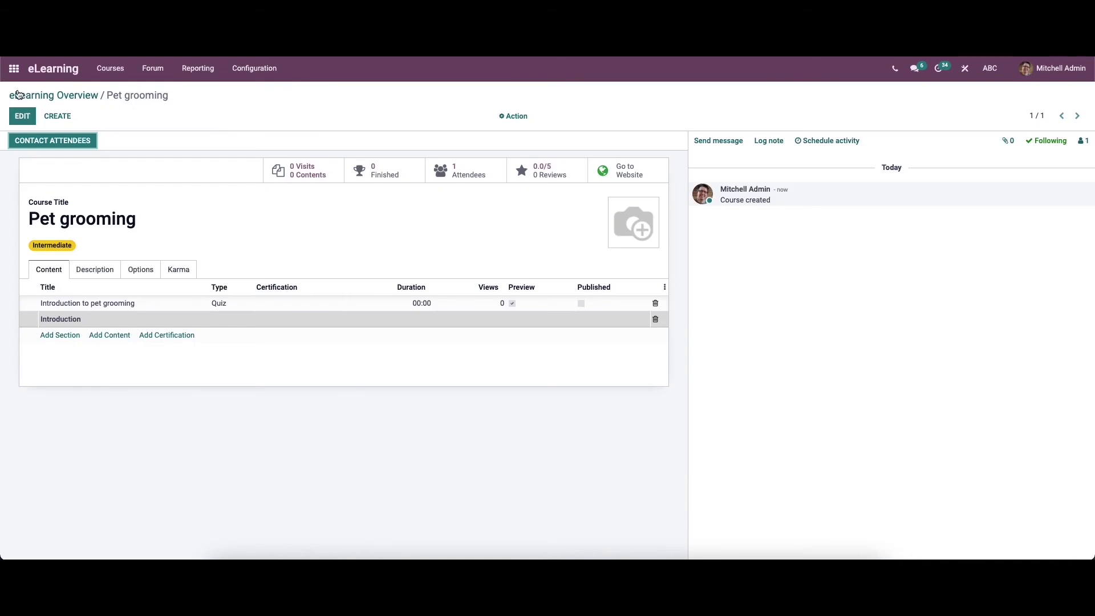
{"action": "left_click", "coordinate": [23, 96]}
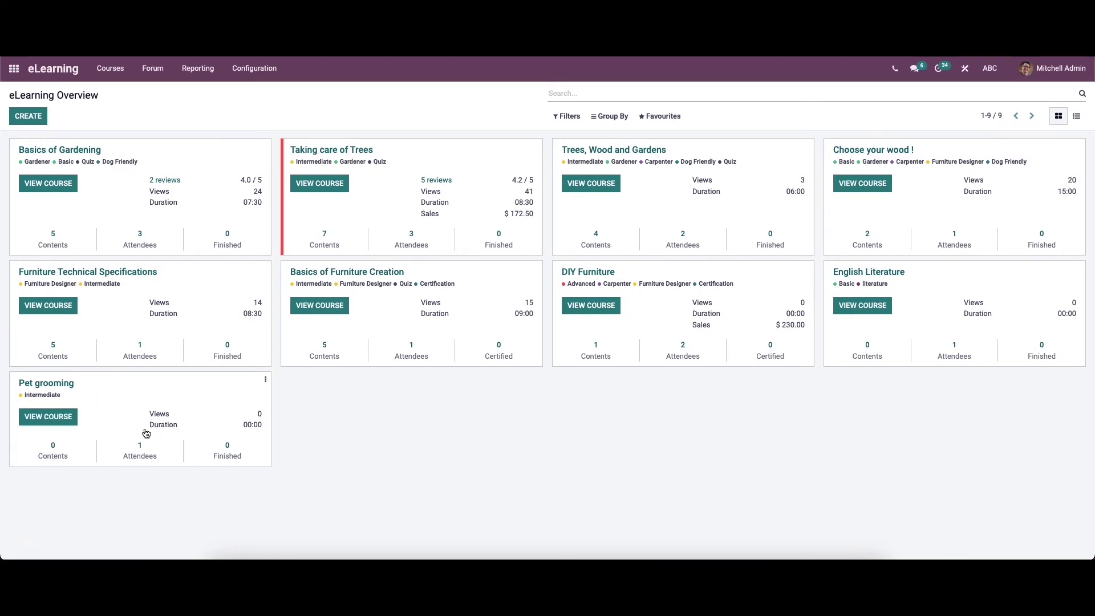
{"action": "left_click", "coordinate": [252, 69]}
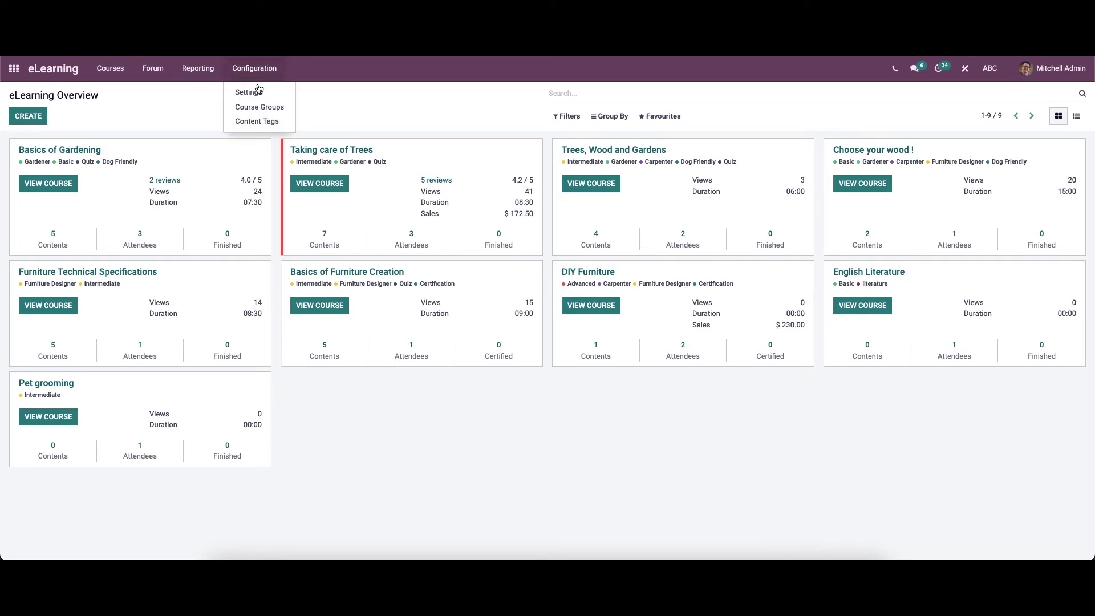
{"action": "left_click", "coordinate": [257, 92]}
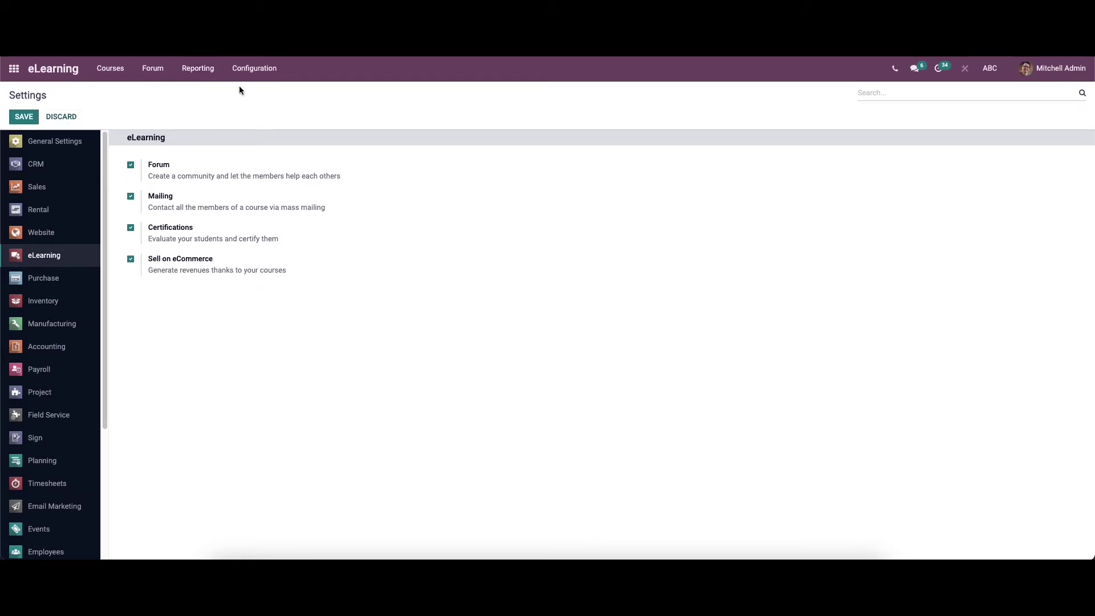
Open the list of course groups and view the labels of the Your Role group.
{"action": "left_click", "coordinate": [258, 69]}
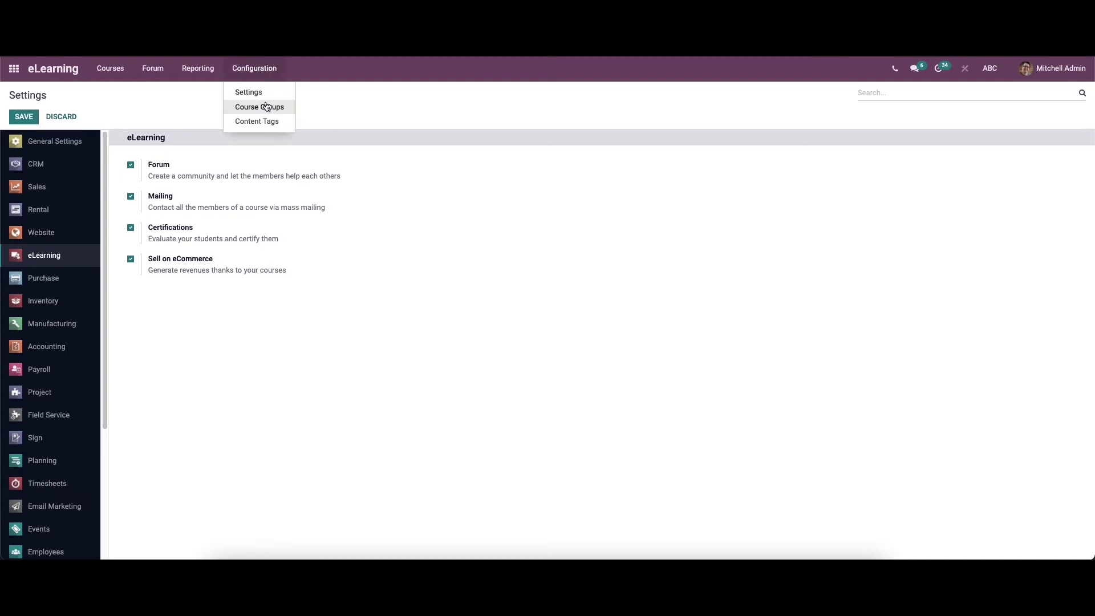
{"action": "left_click", "coordinate": [269, 108]}
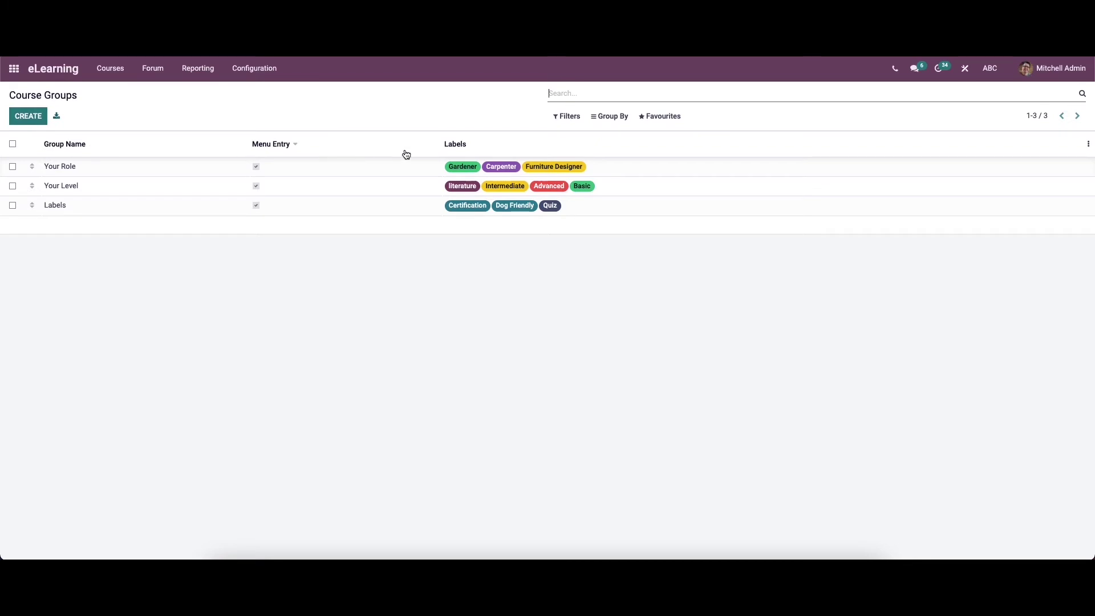
{"action": "left_click", "coordinate": [315, 167]}
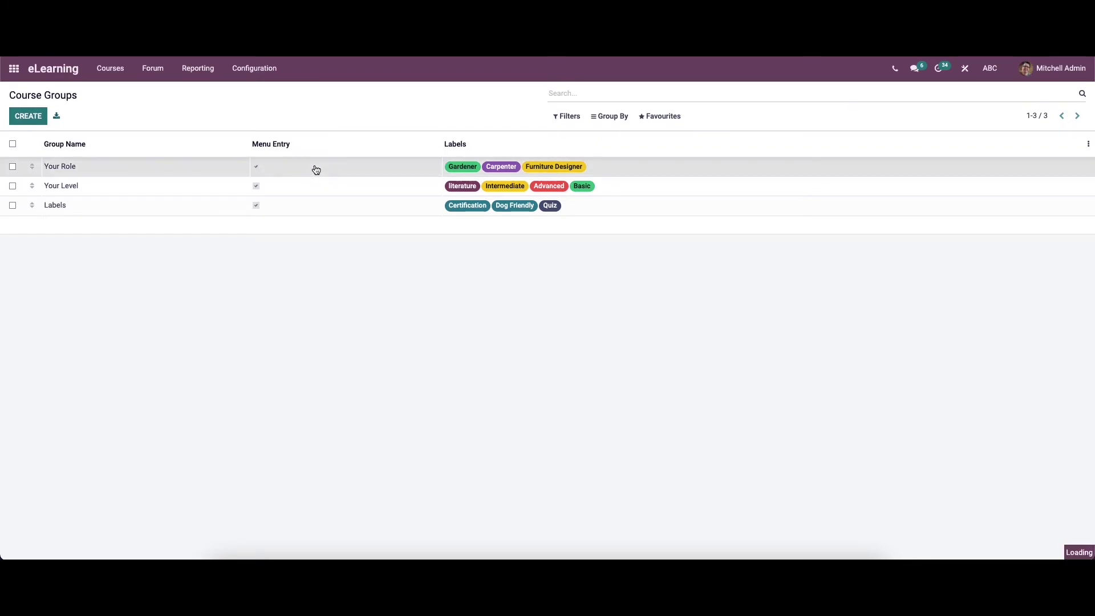
{"action": "left_click", "coordinate": [10, 109]}
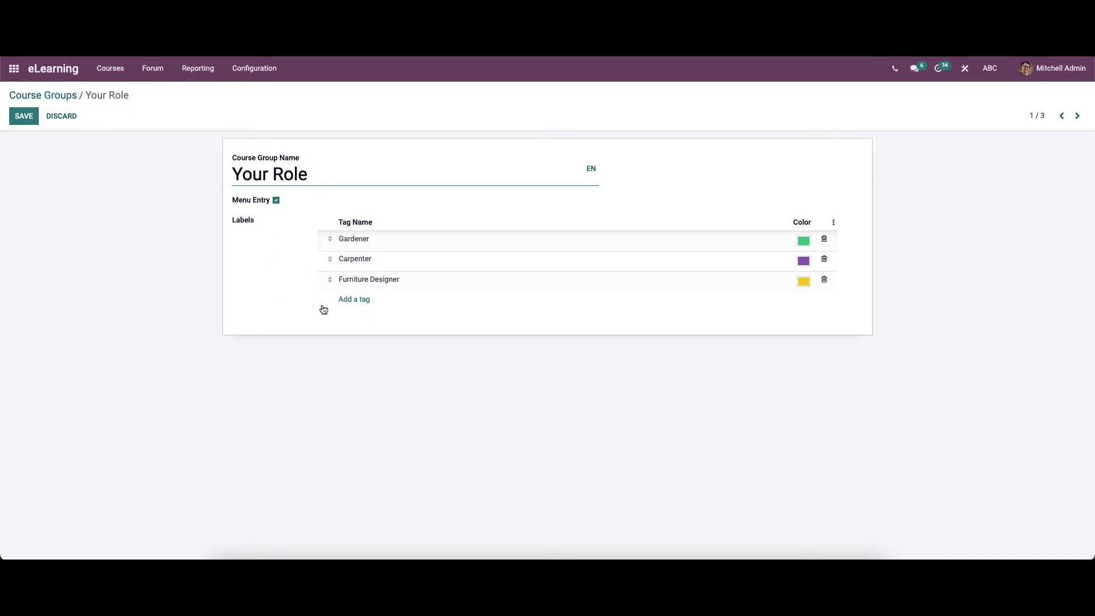
{"action": "left_click", "coordinate": [64, 115]}
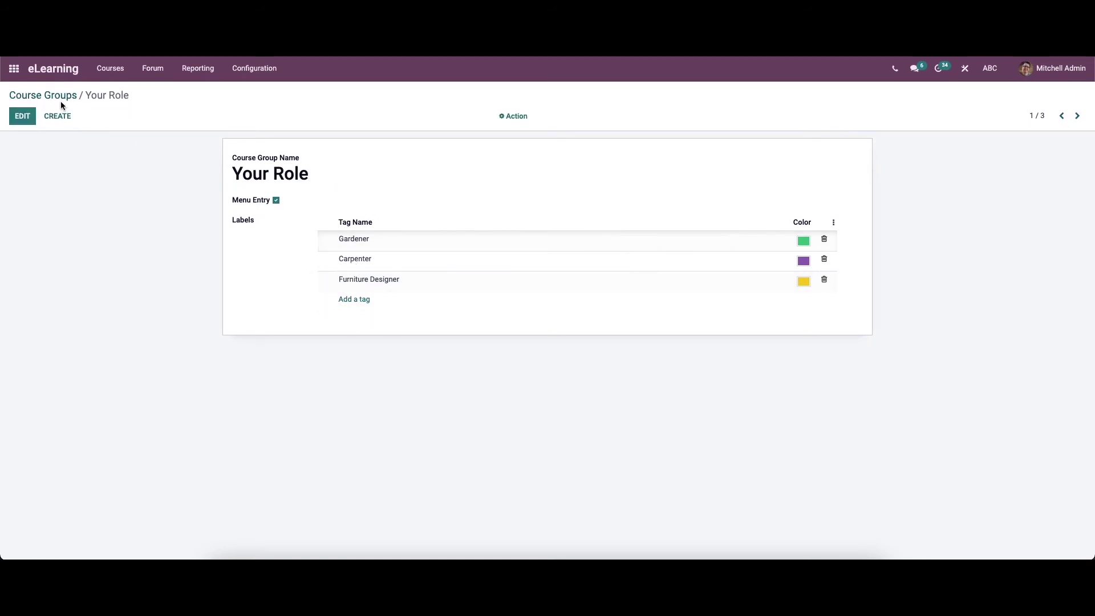
Return to the course groups, open a blank group form with a new tag row to view its colour choices, and discard it.
{"action": "left_click", "coordinate": [55, 98]}
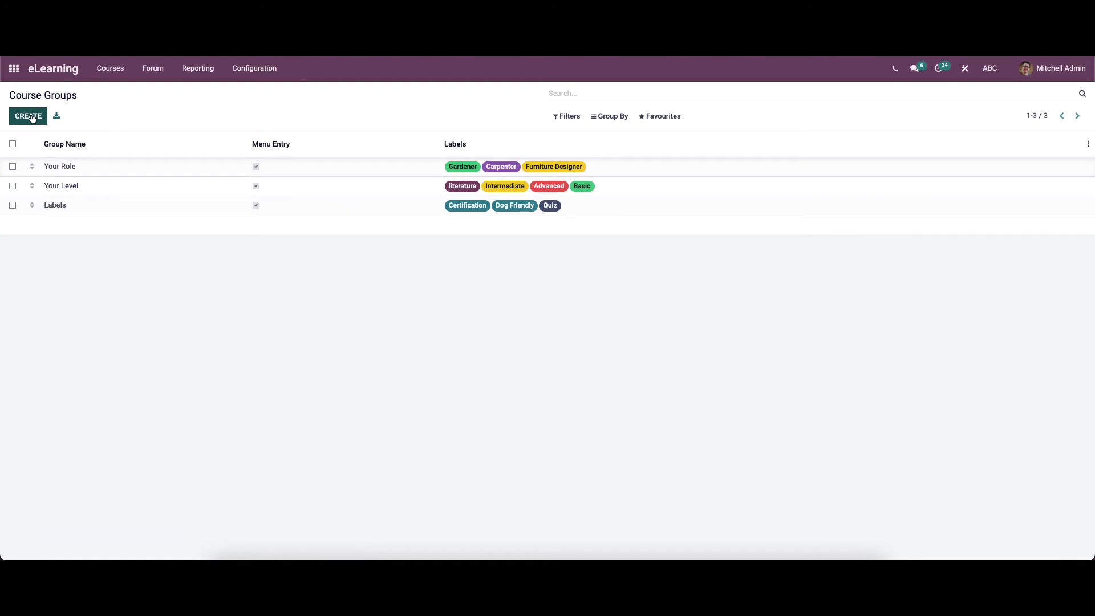
{"action": "left_click", "coordinate": [33, 118]}
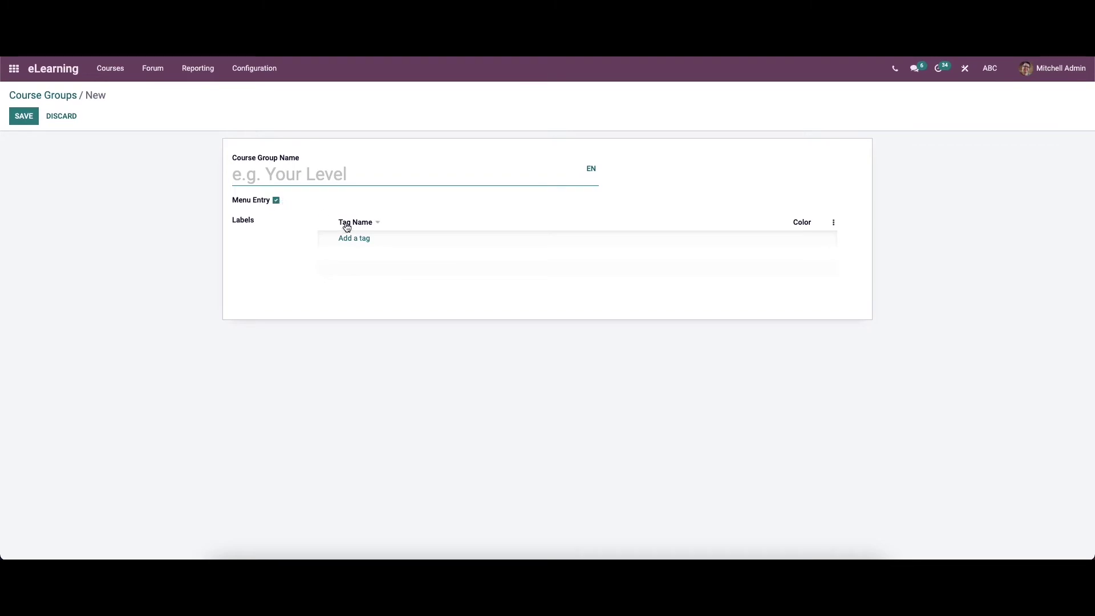
{"action": "left_click", "coordinate": [354, 239]}
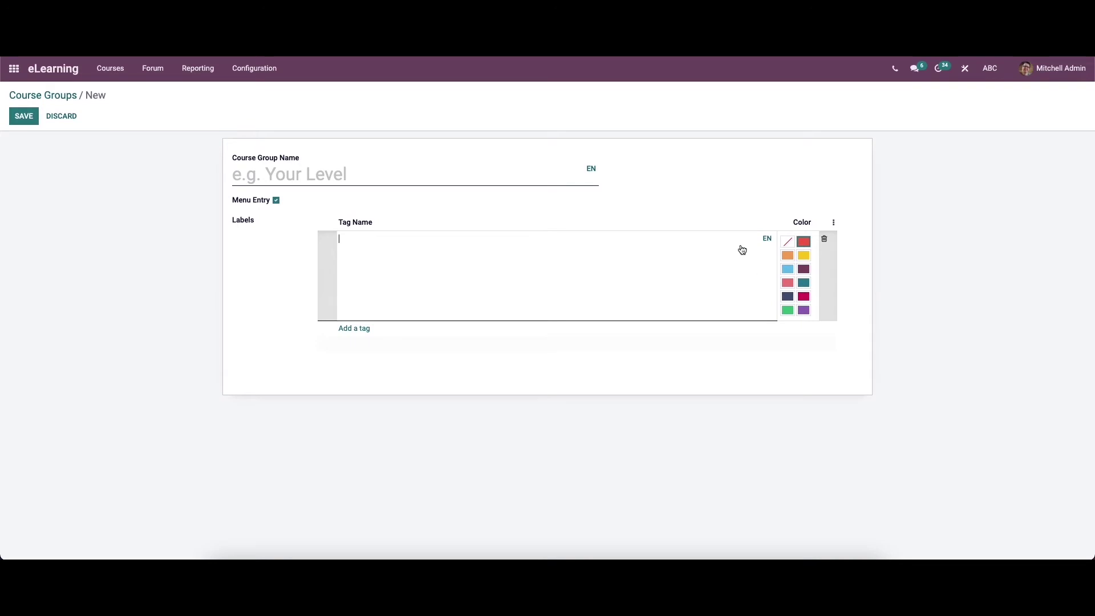
{"action": "left_click", "coordinate": [74, 117]}
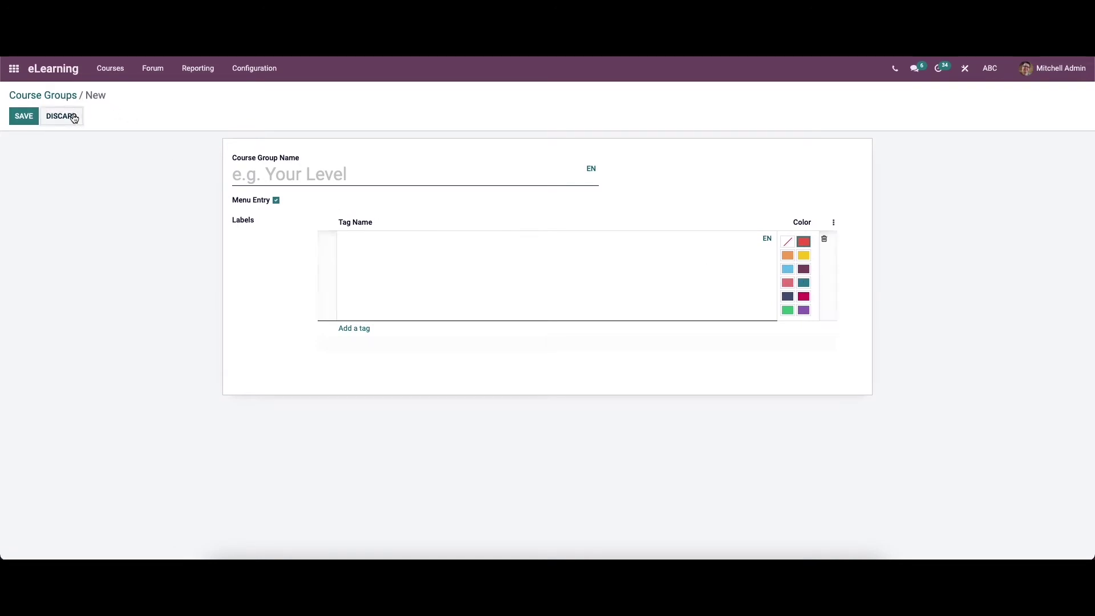
Open the list of content tags and start a blank tag entry, discarding it without a name.
{"action": "left_click", "coordinate": [247, 73]}
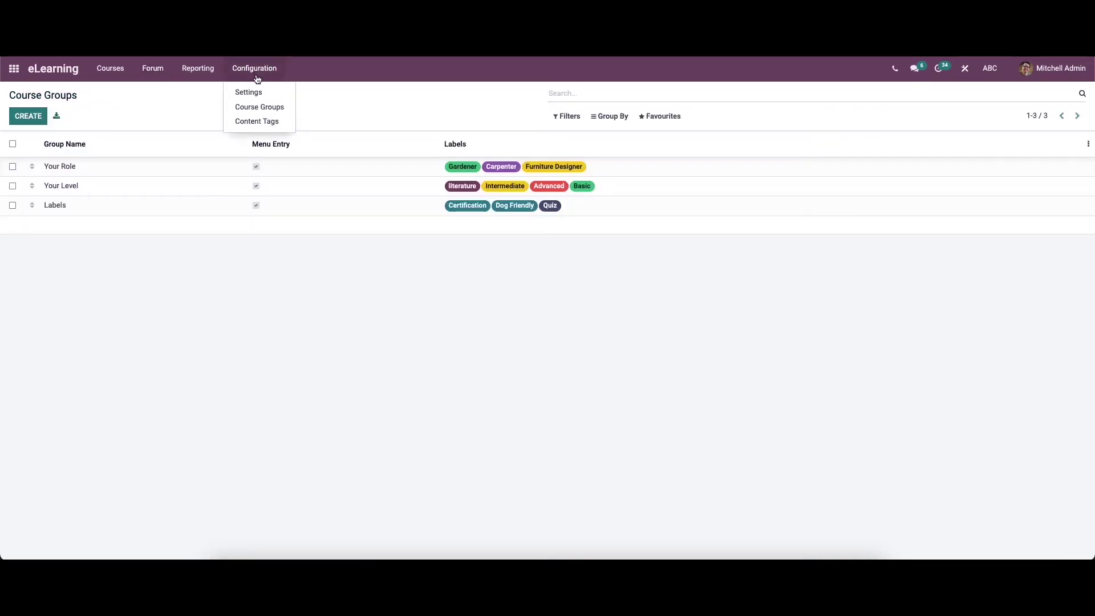
{"action": "left_click", "coordinate": [269, 122]}
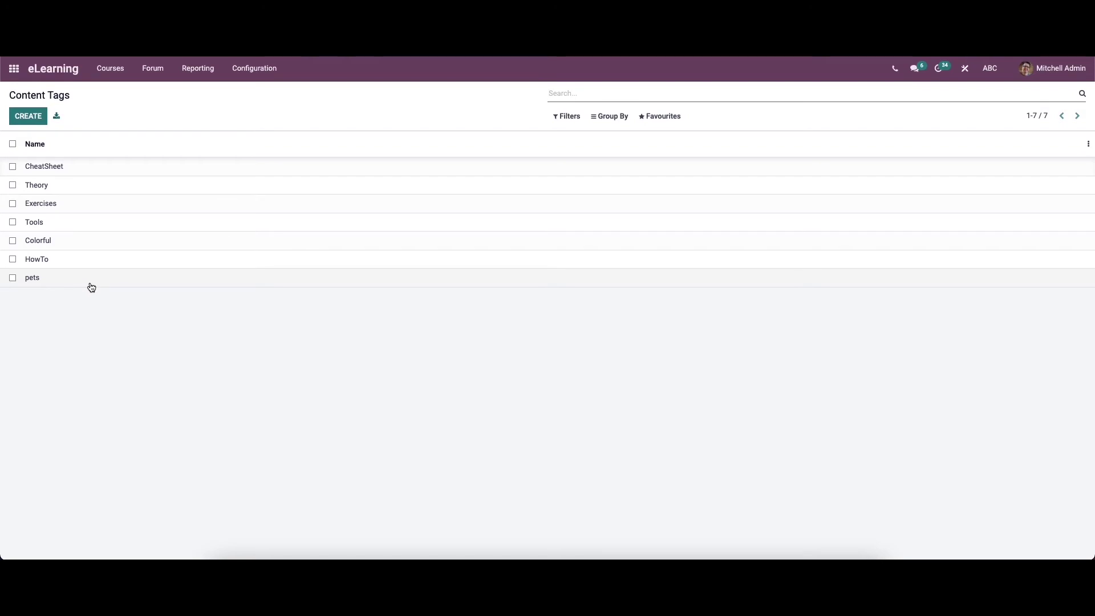
{"action": "left_click", "coordinate": [28, 119]}
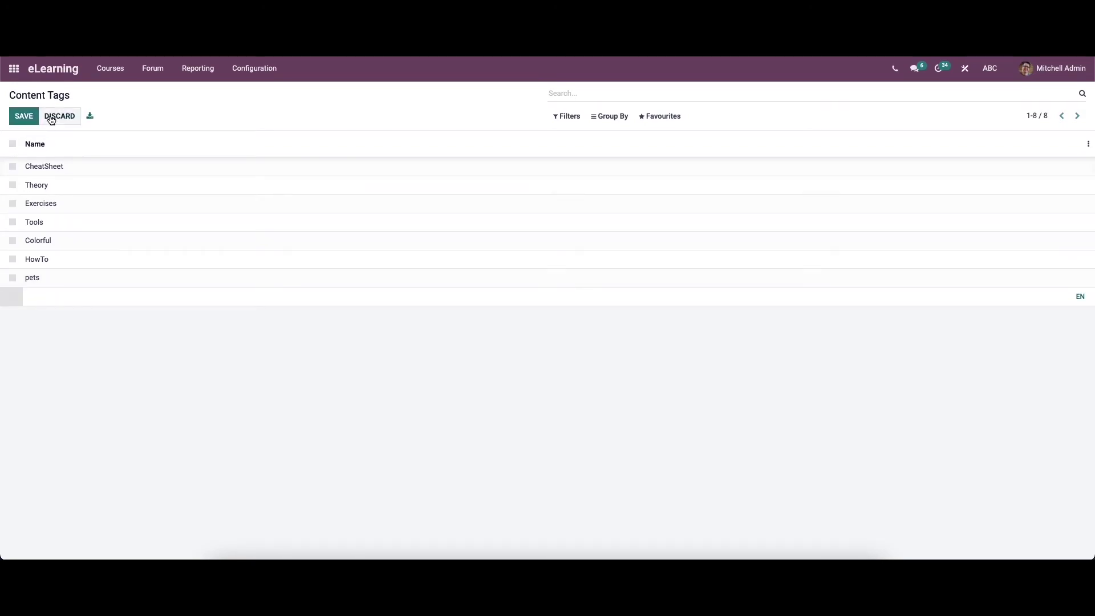
{"action": "left_click", "coordinate": [57, 116]}
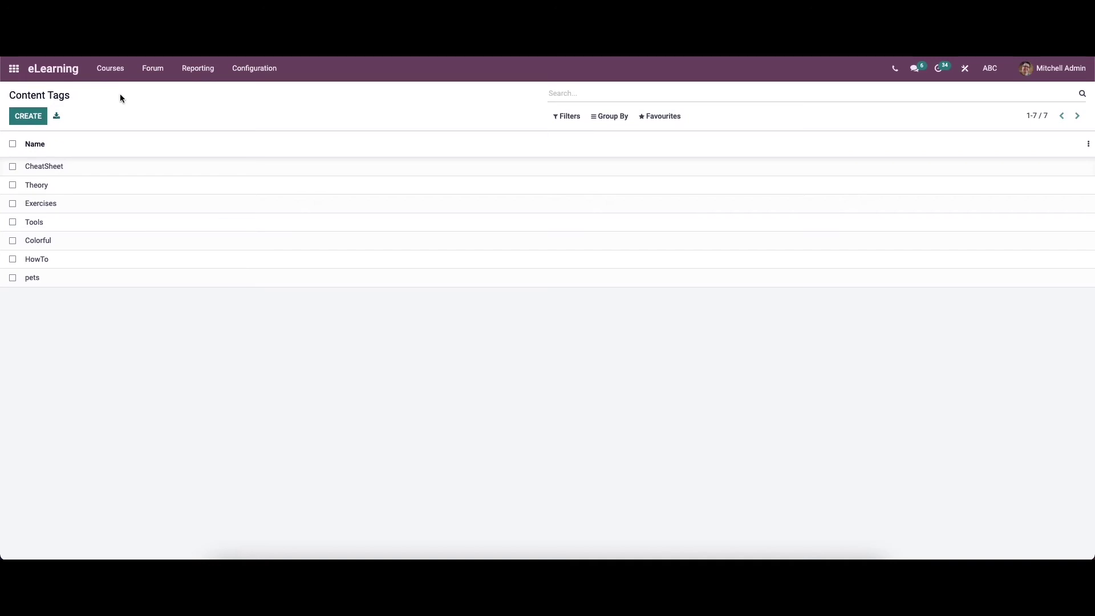
Browse all course contents and view the blank form for new content, discarding it.
{"action": "left_click", "coordinate": [114, 69]}
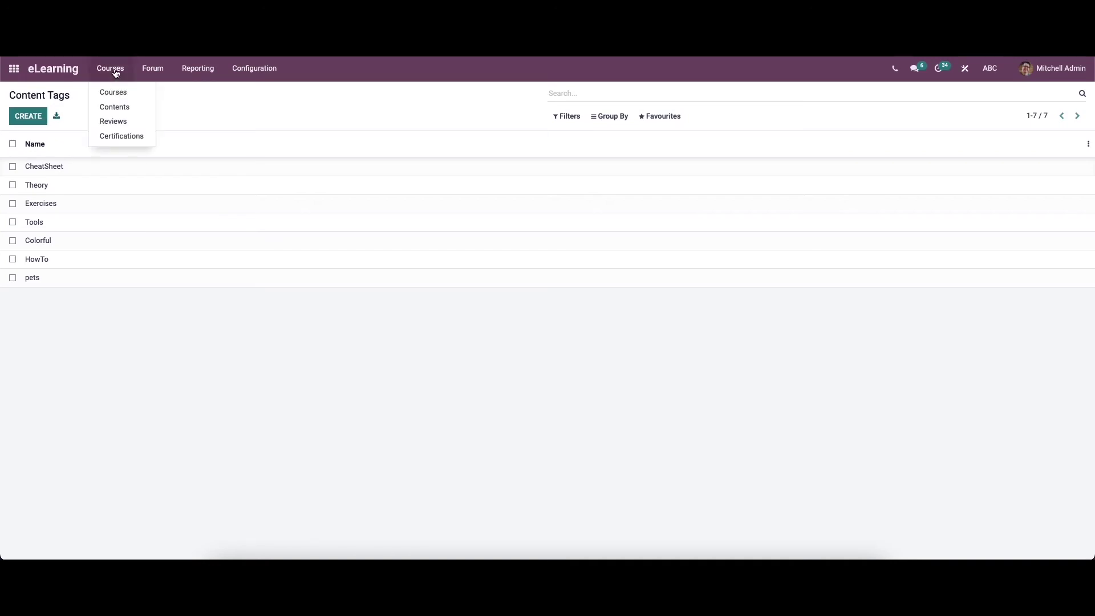
{"action": "left_click", "coordinate": [125, 109]}
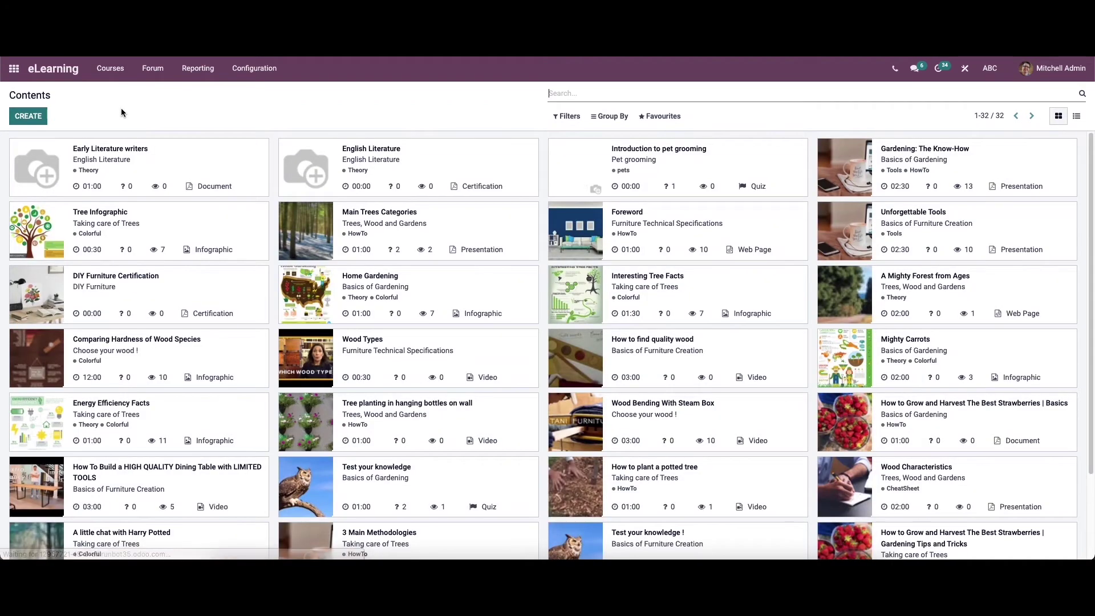
{"action": "scroll", "coordinate": [505, 305], "scroll_direction": "down", "scroll_amount": 2}
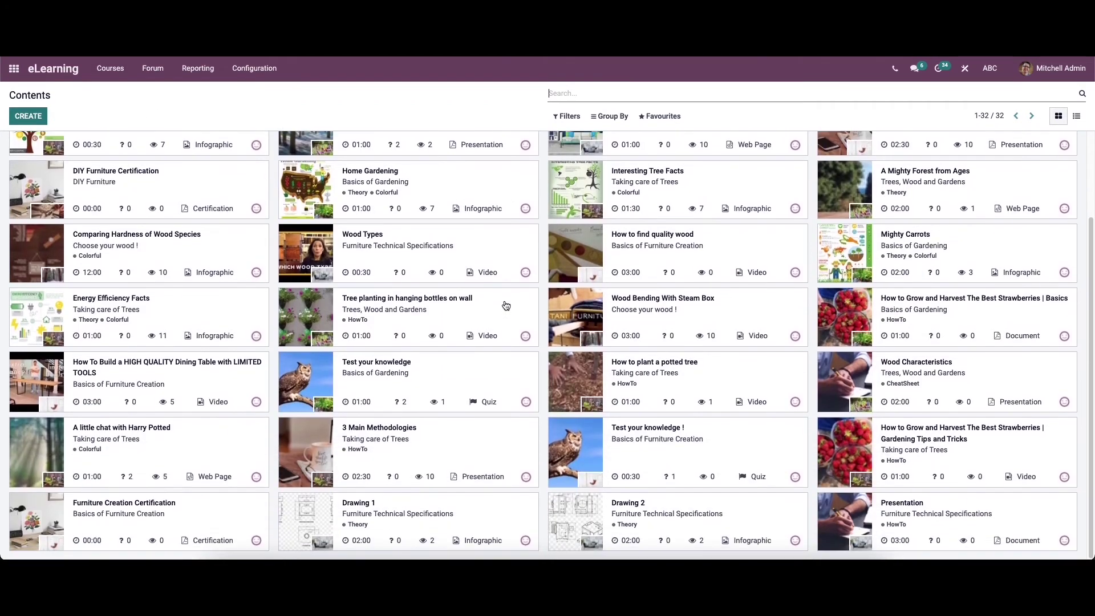
{"action": "scroll", "coordinate": [424, 302], "scroll_direction": "up", "scroll_amount": 2}
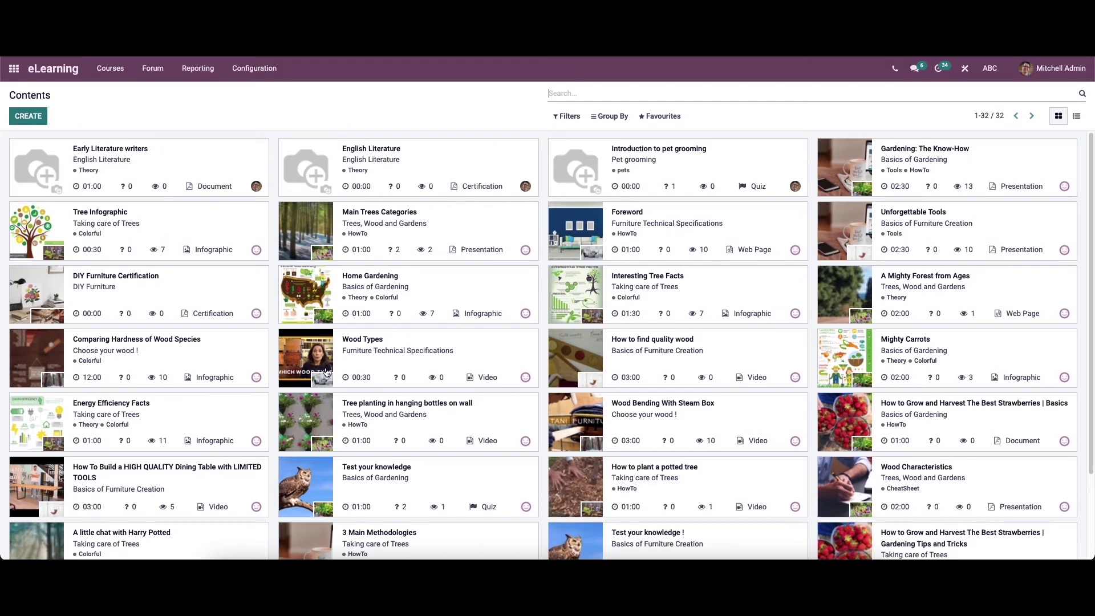
{"action": "left_click", "coordinate": [33, 118]}
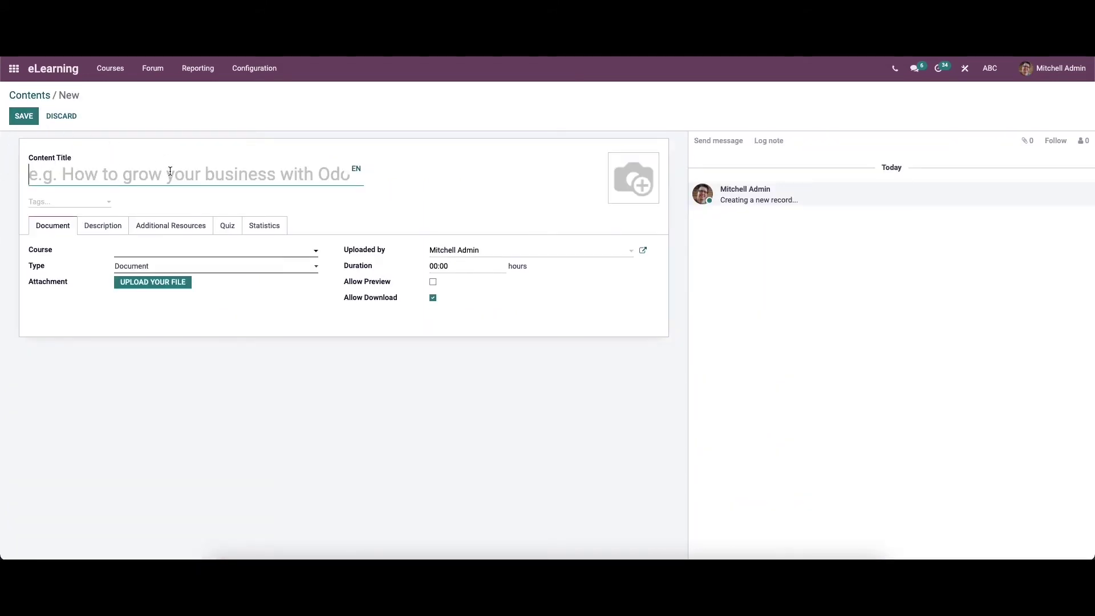
{"action": "left_click", "coordinate": [63, 117]}
Open the course reviews and view the details of the first Taking care of Trees rating.
{"action": "left_click", "coordinate": [106, 71]}
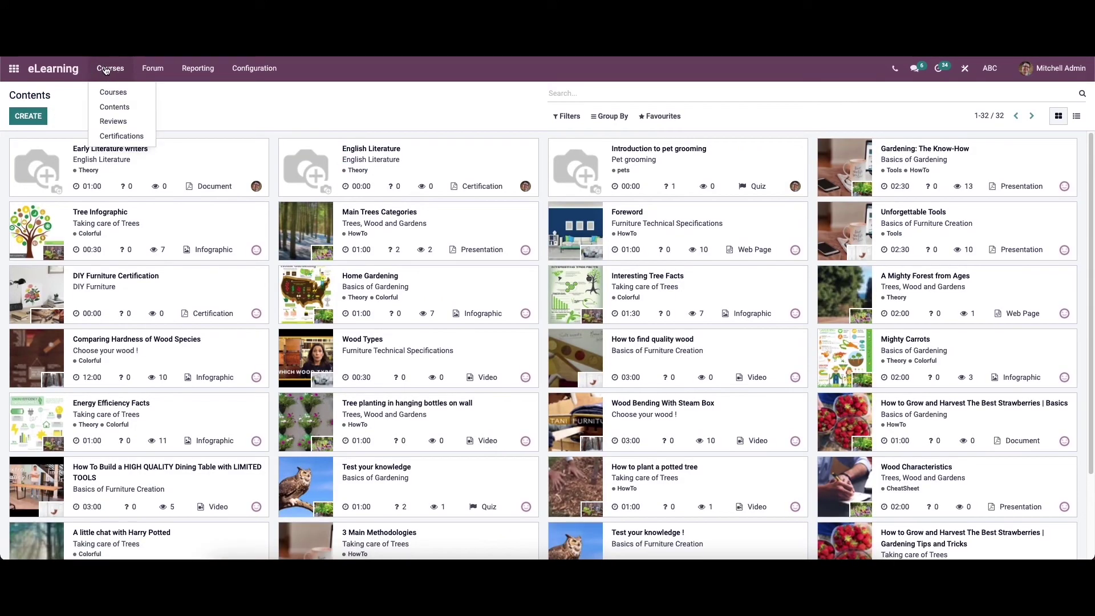
{"action": "left_click", "coordinate": [111, 121]}
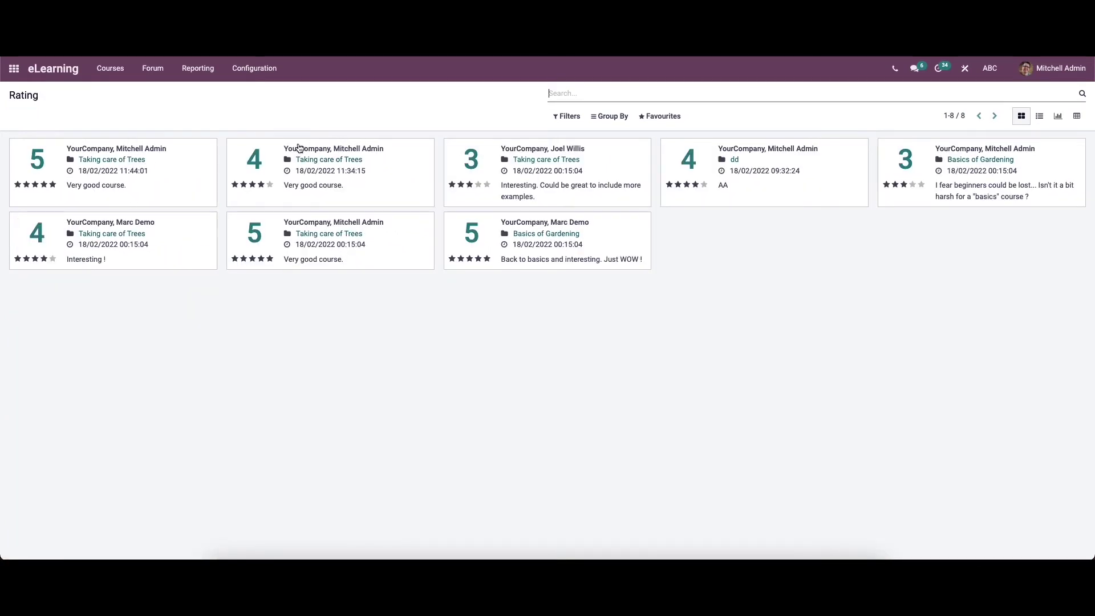
{"action": "left_click", "coordinate": [154, 163]}
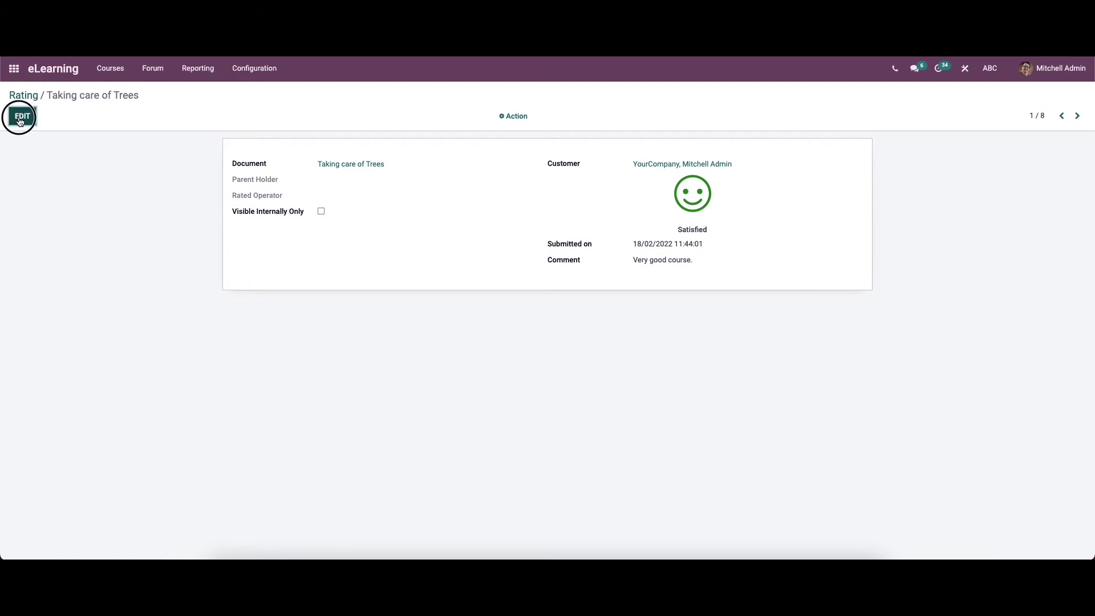
Try setting the Taking care of Trees rating to Visible Internally Only, discard the edit and return to all ratings.
{"action": "left_click", "coordinate": [21, 117]}
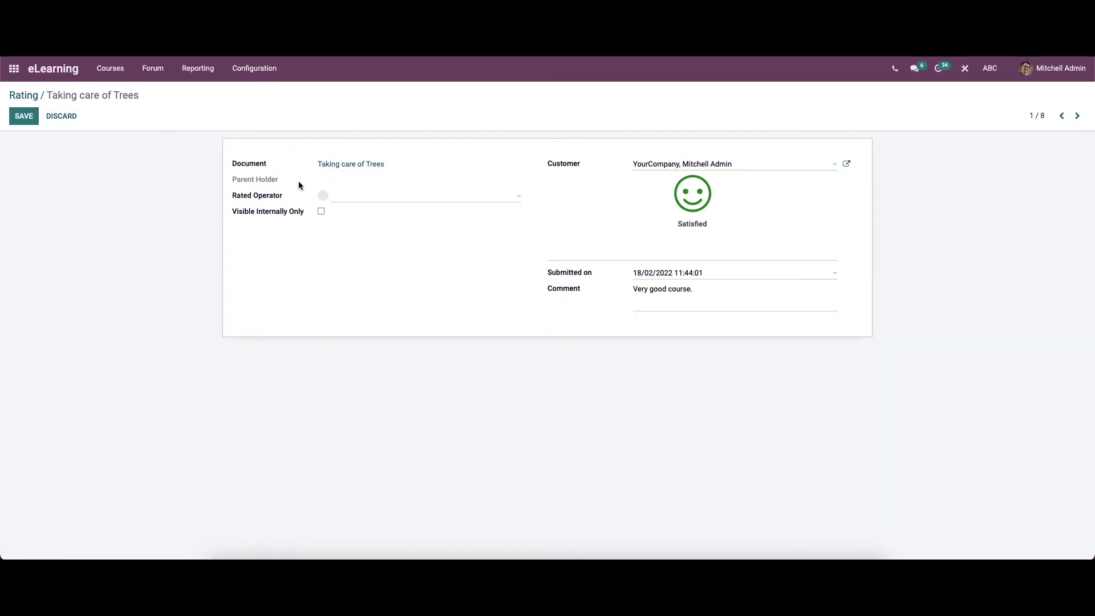
{"action": "left_click", "coordinate": [395, 198]}
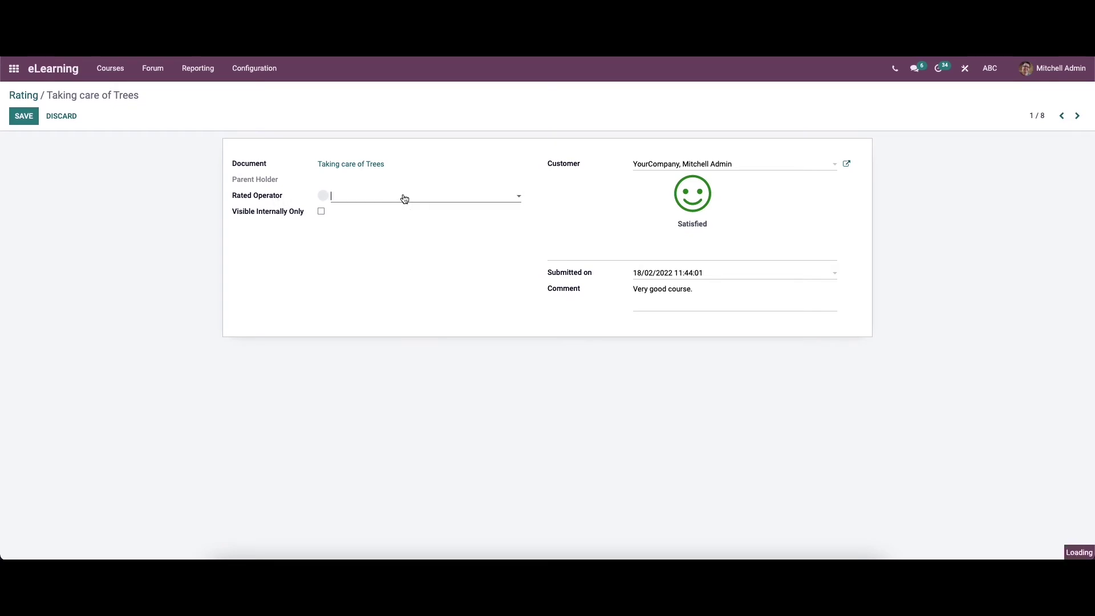
{"action": "left_click", "coordinate": [322, 226]}
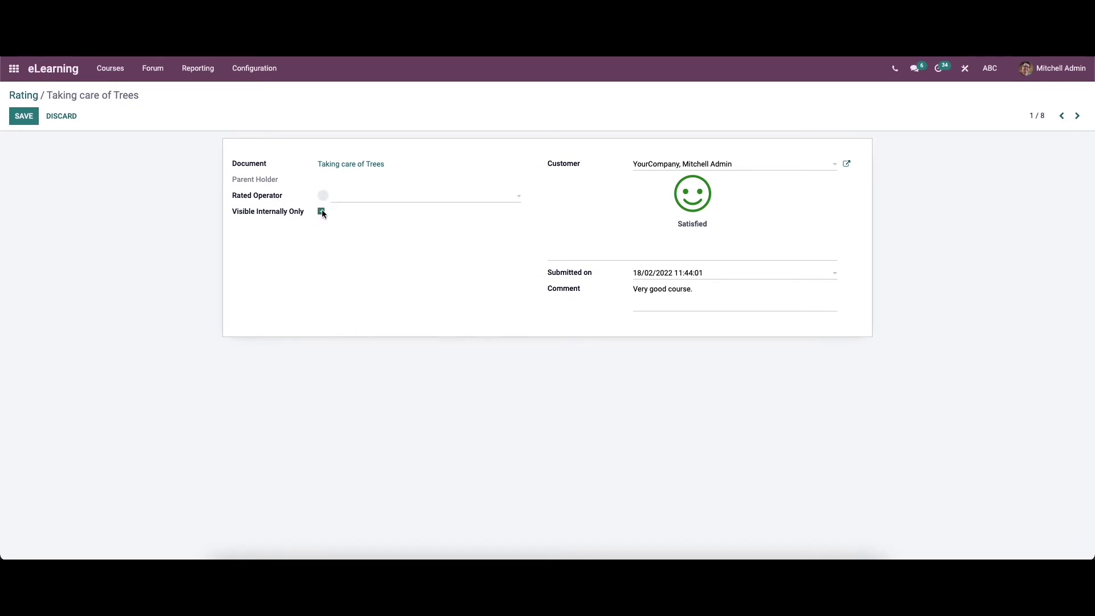
{"action": "left_click", "coordinate": [322, 211]}
{"action": "left_click", "coordinate": [57, 117]}
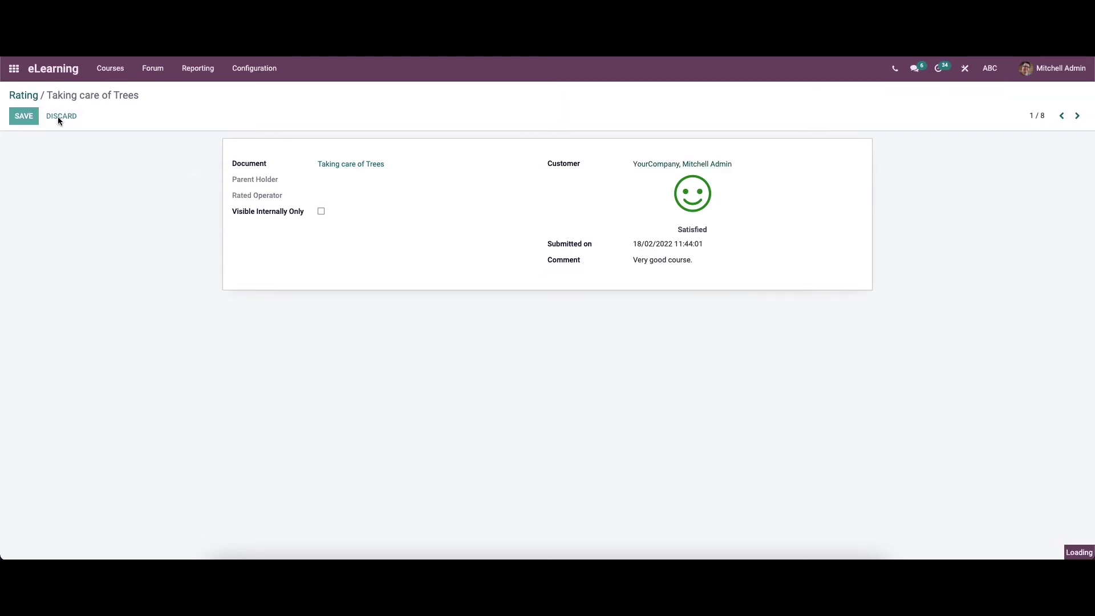
{"action": "left_click", "coordinate": [35, 95]}
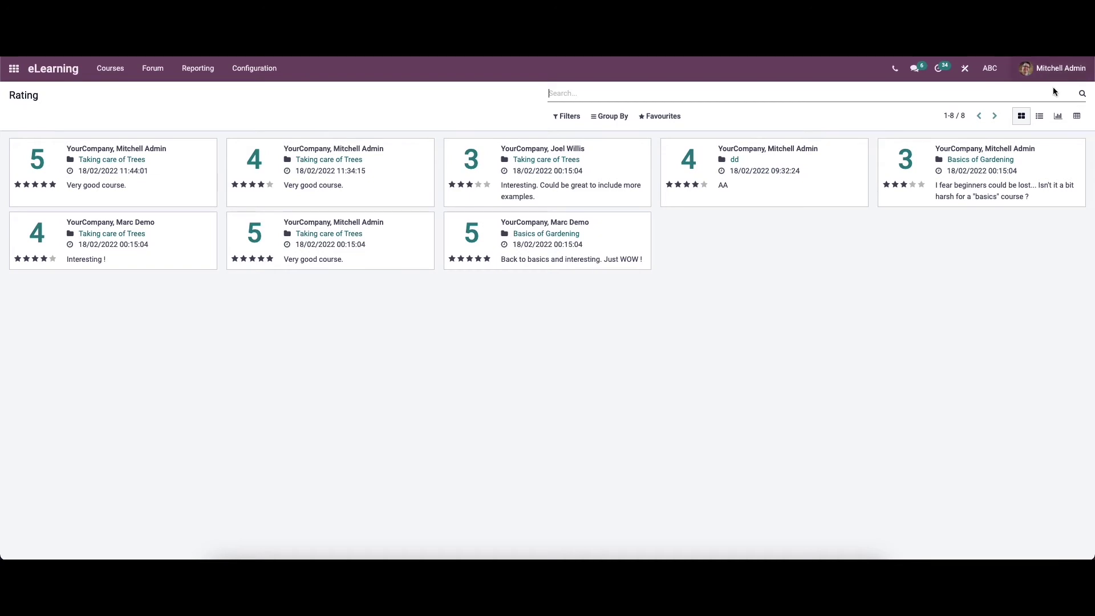
View the ratings in the list, graph, pivot and kanban layouts and look at the available filters.
{"action": "left_click", "coordinate": [1039, 118]}
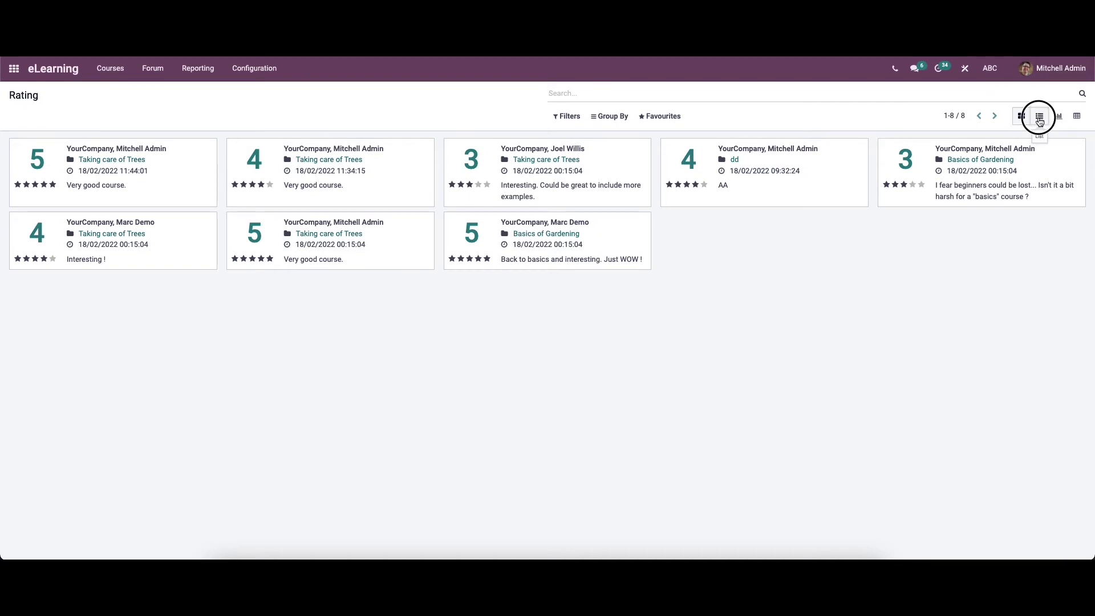
{"action": "left_click", "coordinate": [1058, 117]}
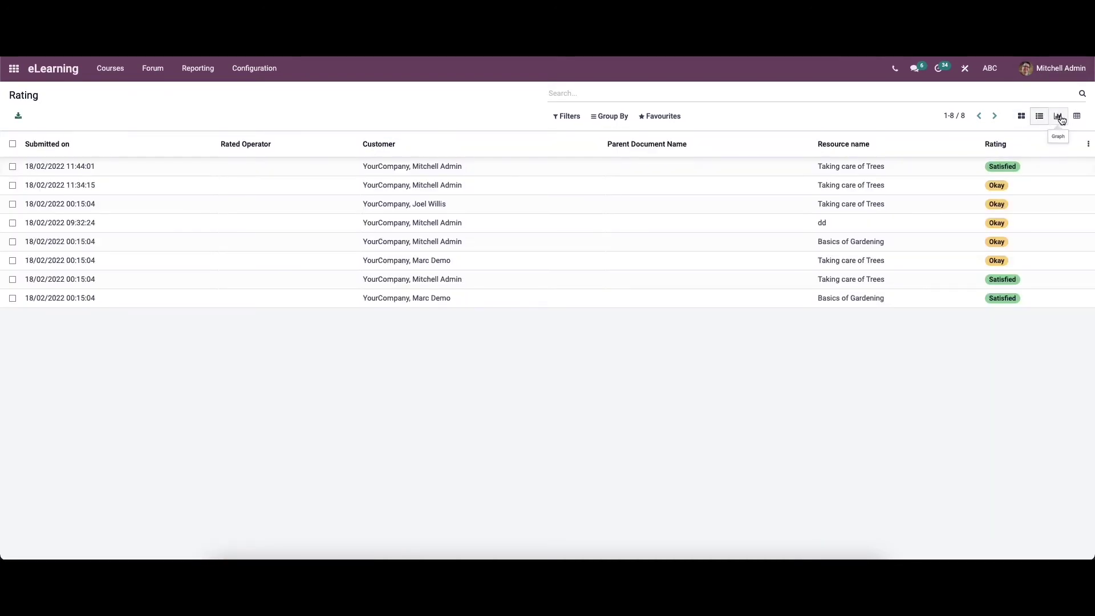
{"action": "left_click", "coordinate": [1076, 117]}
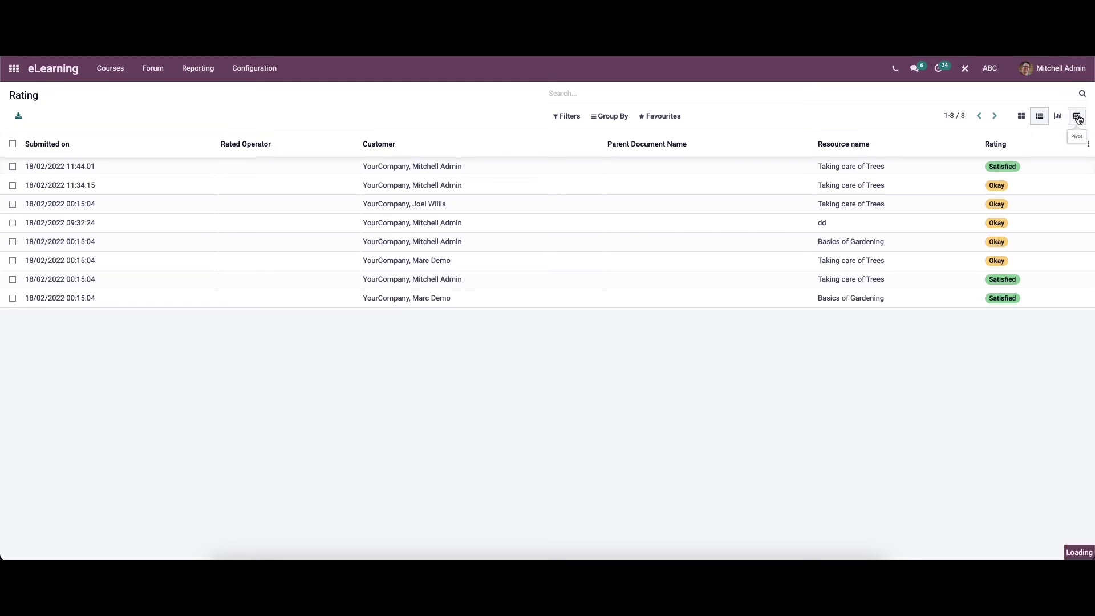
{"action": "left_click", "coordinate": [1021, 117]}
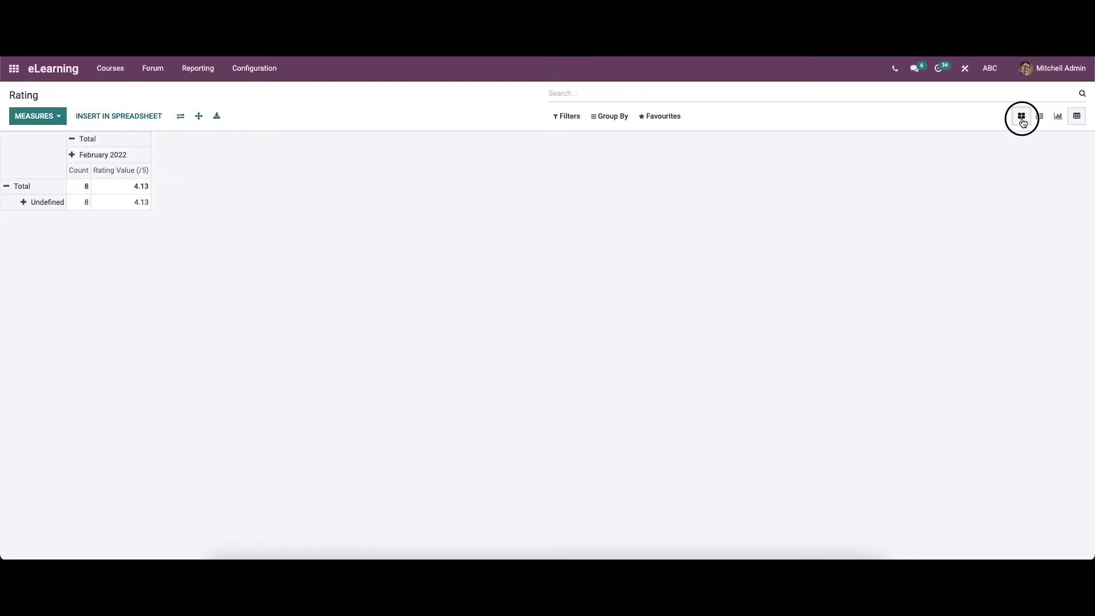
{"action": "left_click", "coordinate": [568, 118]}
{"action": "mouse_move", "coordinate": [622, 123]}
{"action": "mouse_move", "coordinate": [568, 118]}
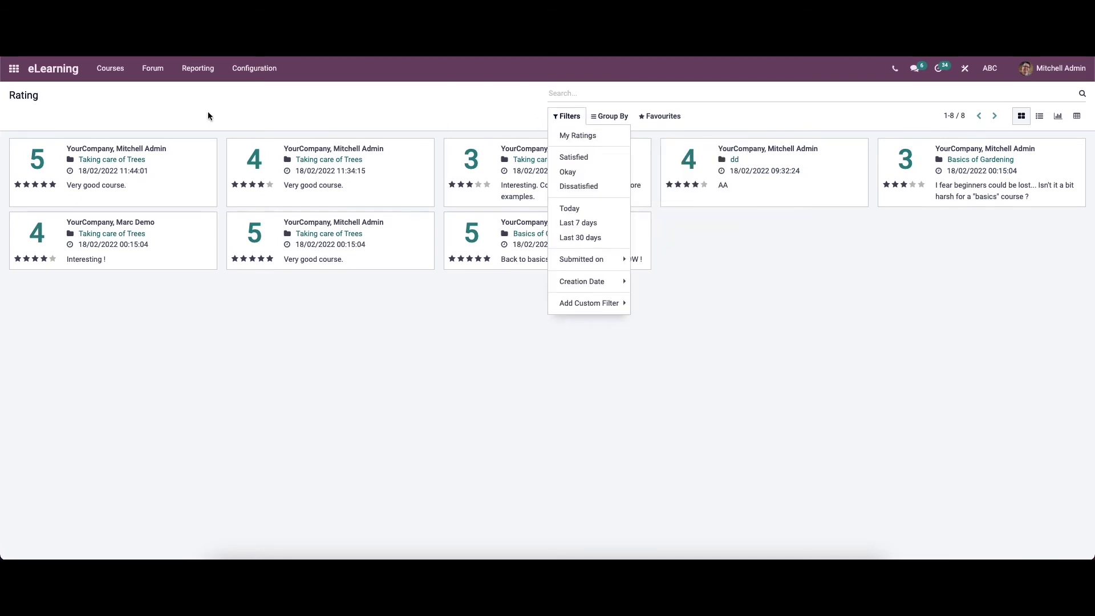
Open the certifications, review the questions of MyCompany Vendor Certification and return to the certifications overview.
{"action": "left_click", "coordinate": [113, 73]}
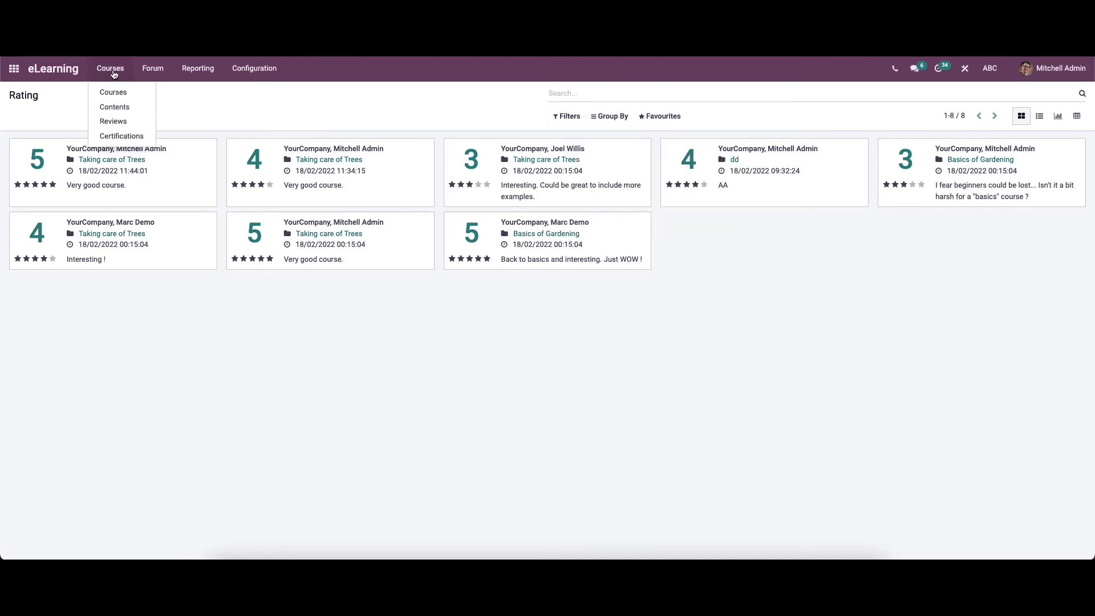
{"action": "left_click", "coordinate": [127, 136]}
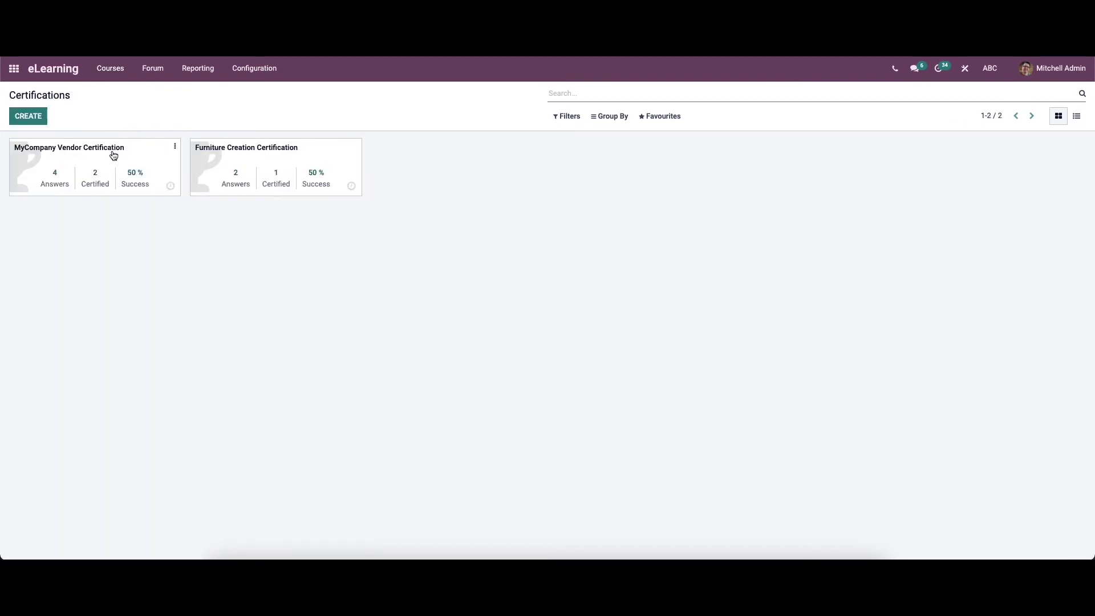
{"action": "left_click", "coordinate": [113, 160]}
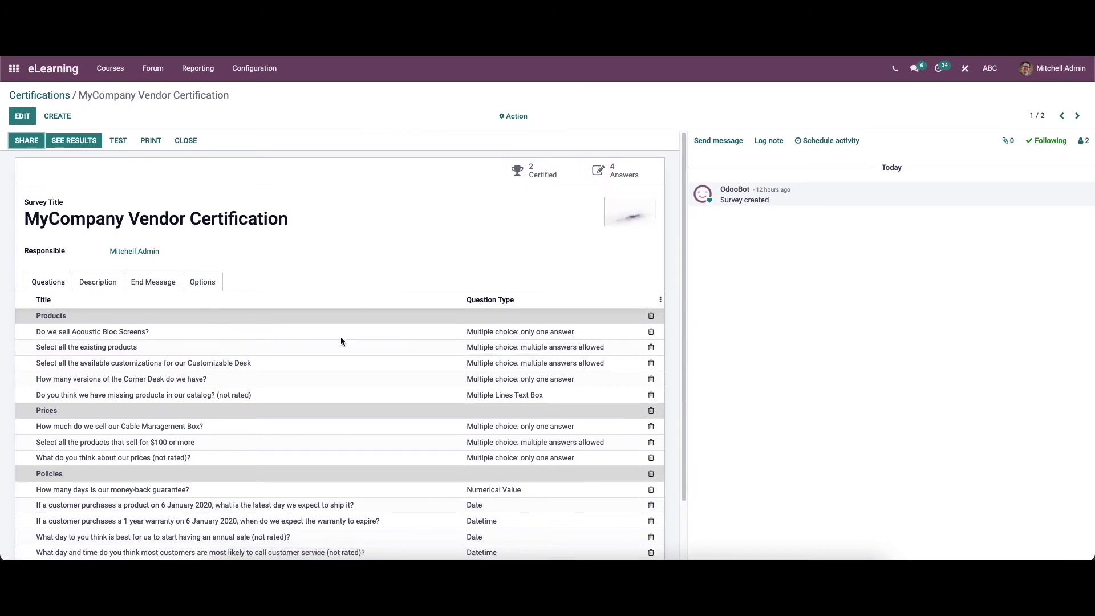
{"action": "scroll", "coordinate": [218, 356], "scroll_direction": "down", "scroll_amount": 2}
{"action": "scroll", "coordinate": [216, 355], "scroll_direction": "up", "scroll_amount": 2}
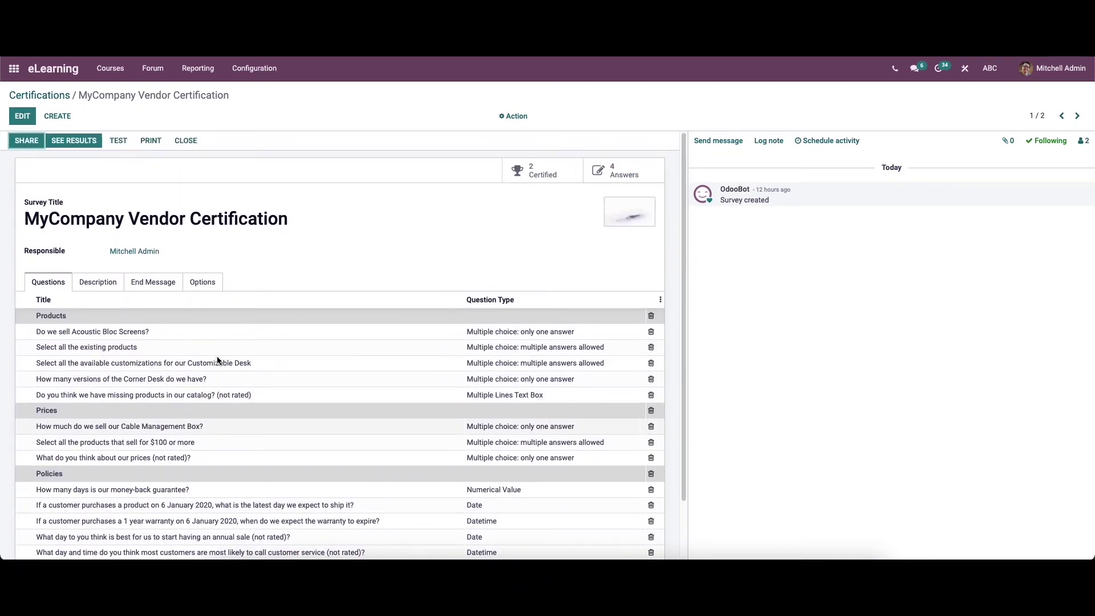
{"action": "left_click", "coordinate": [47, 95]}
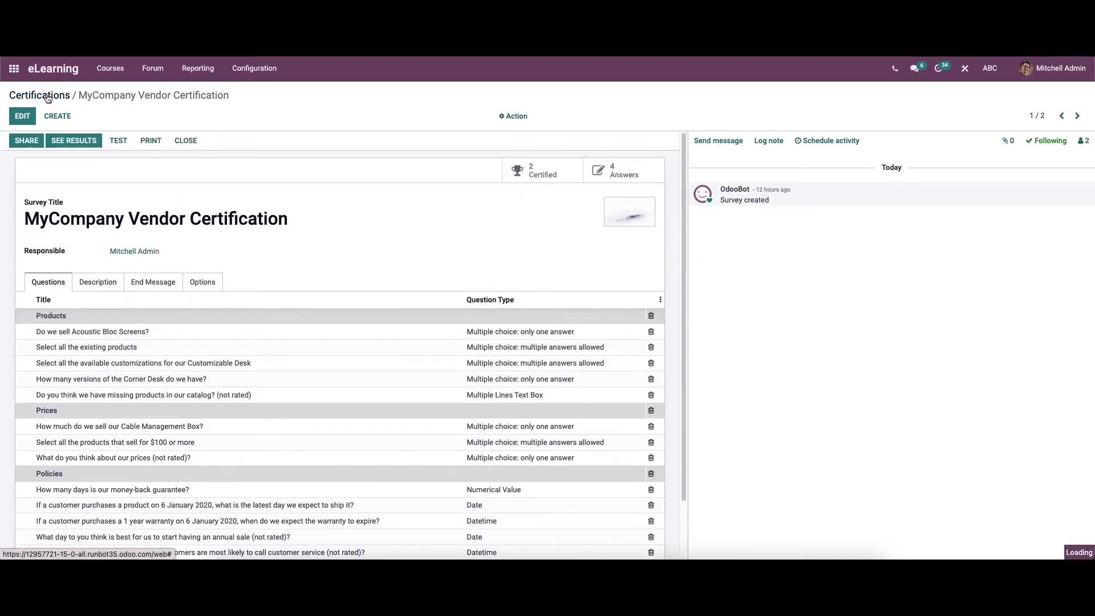
Create a new certification titled "Satisfaction survey" with the administrator as the responsible person.
{"action": "left_click", "coordinate": [31, 120]}
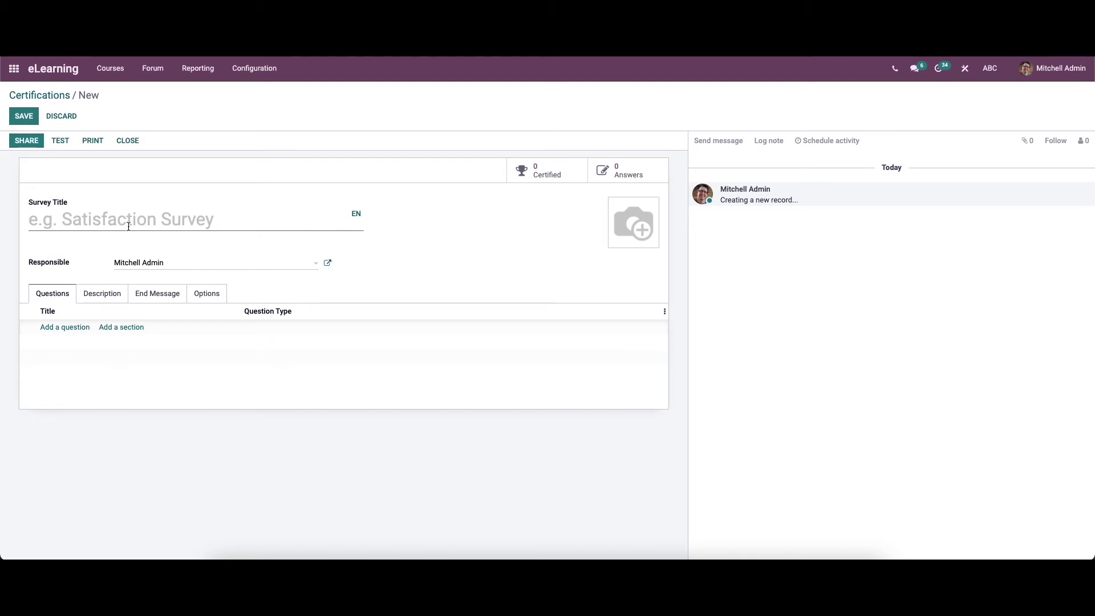
{"action": "type", "text": "S"}
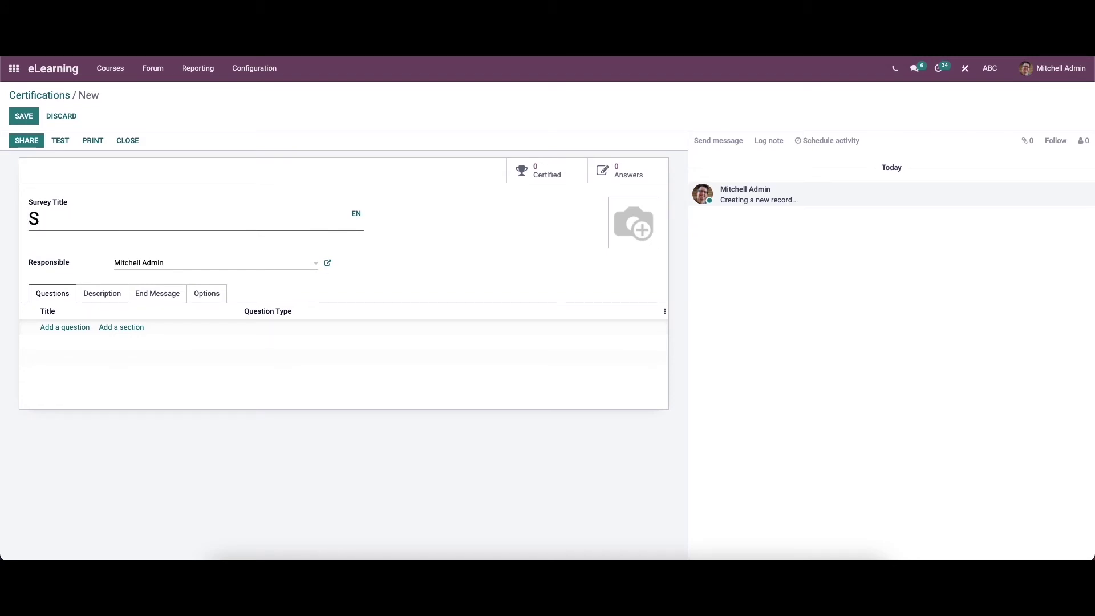
{"action": "type", "text": "atisfaction survey"}
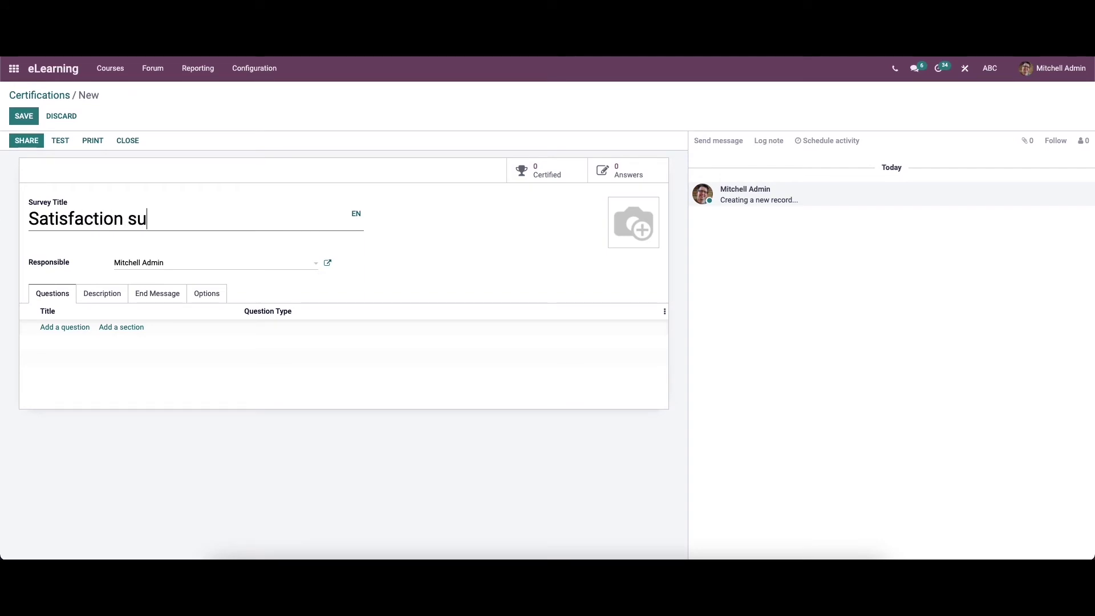
{"action": "left_click", "coordinate": [173, 262]}
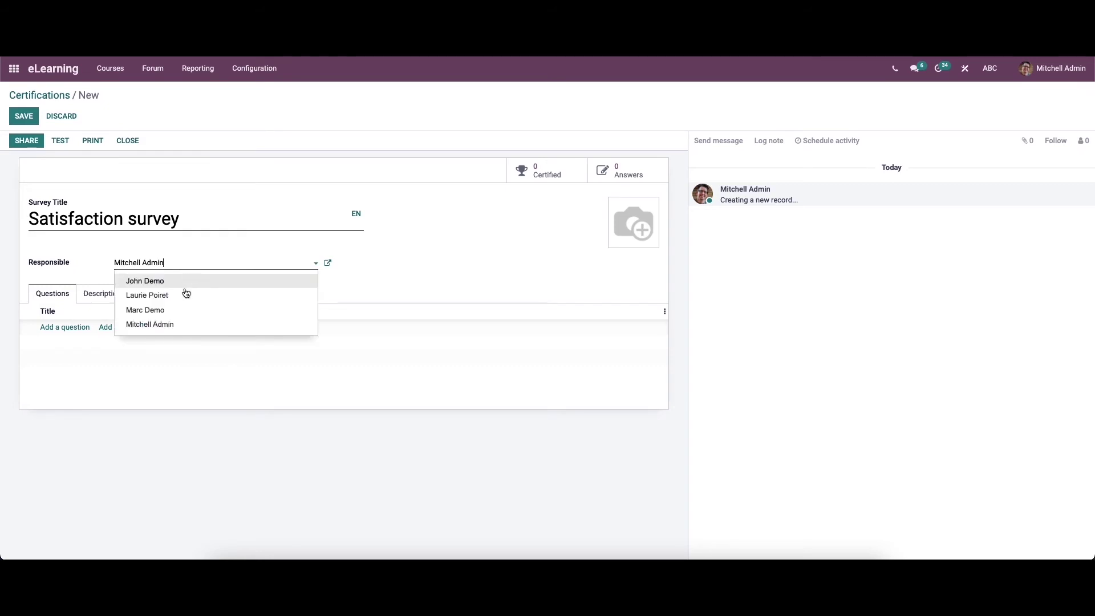
{"action": "left_click", "coordinate": [178, 325]}
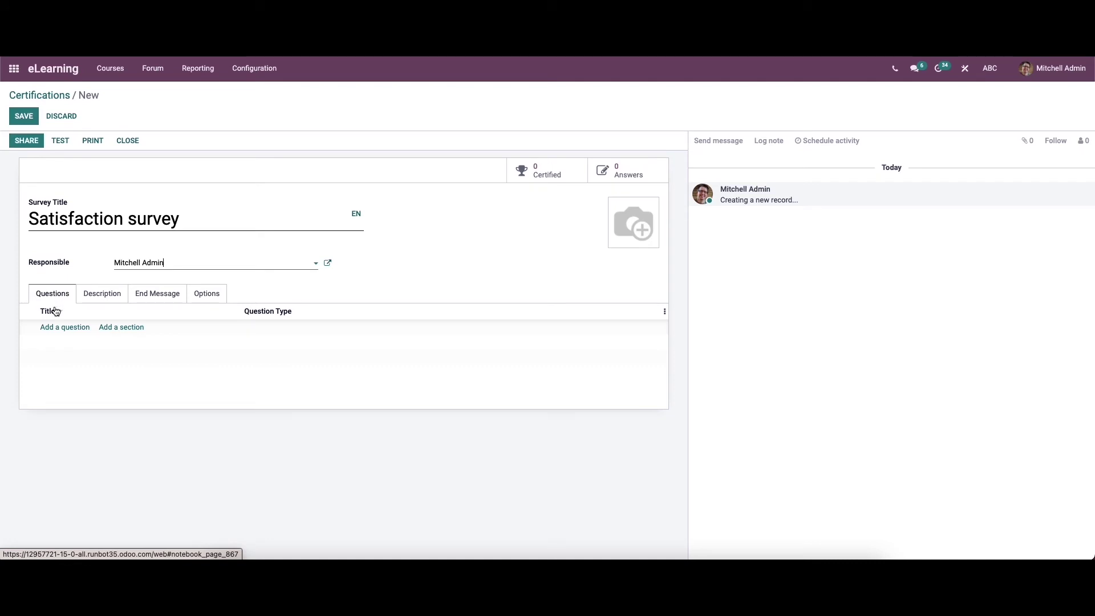
Start a new question for the survey and look through its answers, description and options settings.
{"action": "left_click", "coordinate": [63, 328]}
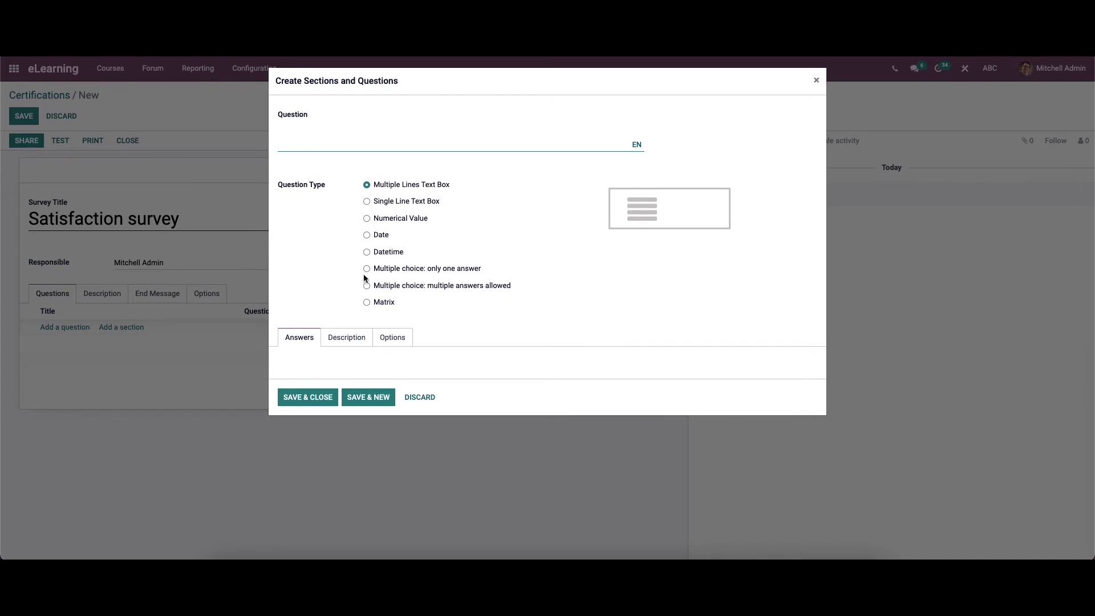
{"action": "left_click", "coordinate": [298, 354]}
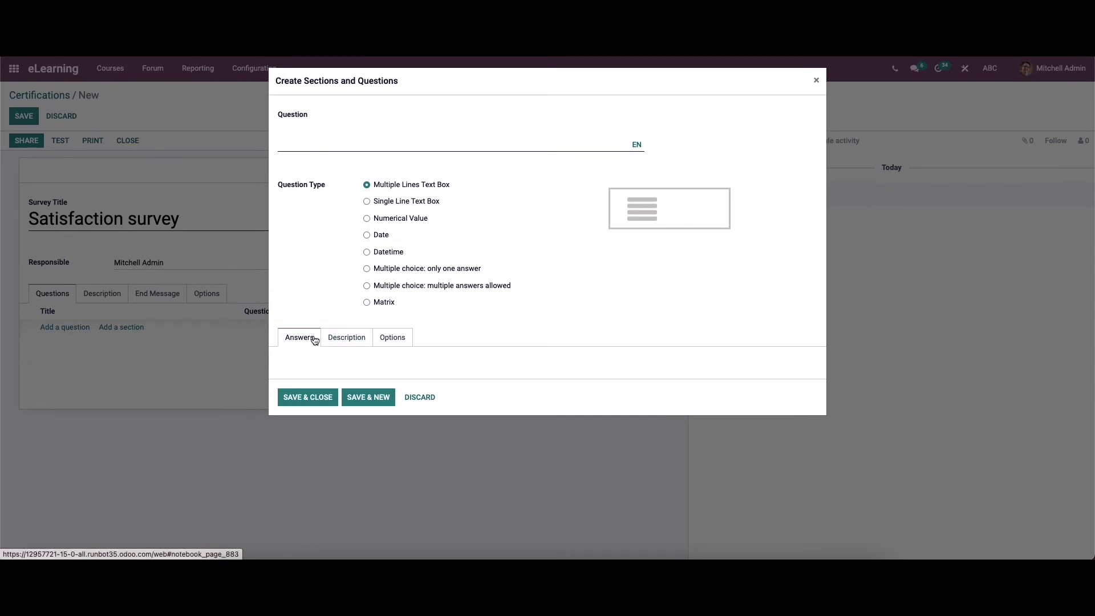
{"action": "left_click", "coordinate": [342, 341]}
{"action": "left_click", "coordinate": [346, 361]}
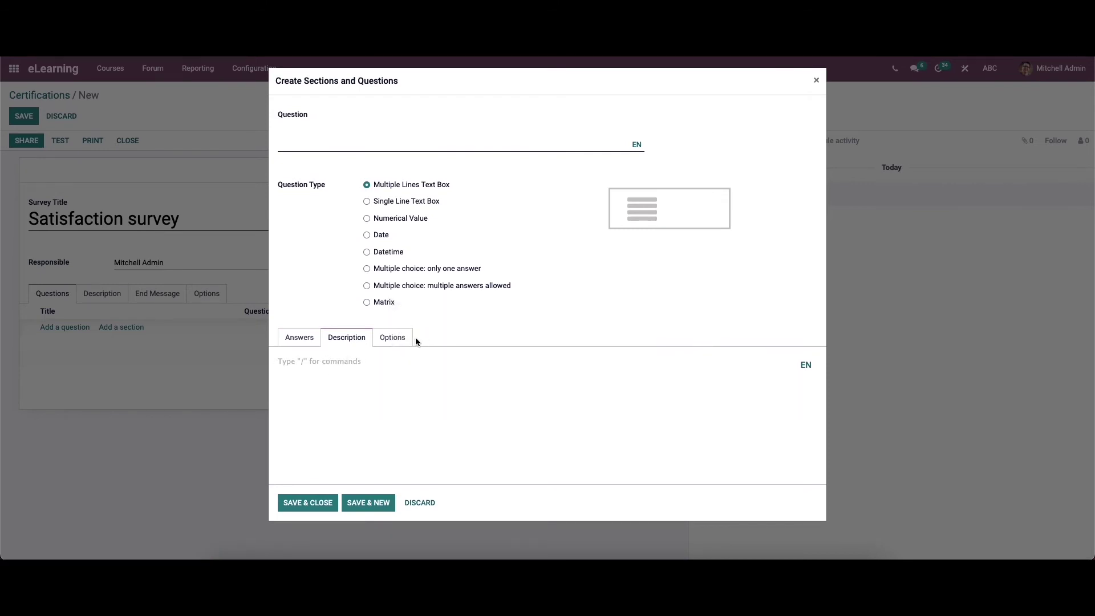
{"action": "left_click", "coordinate": [398, 340]}
{"action": "scroll", "coordinate": [349, 377], "scroll_direction": "down", "scroll_amount": 1}
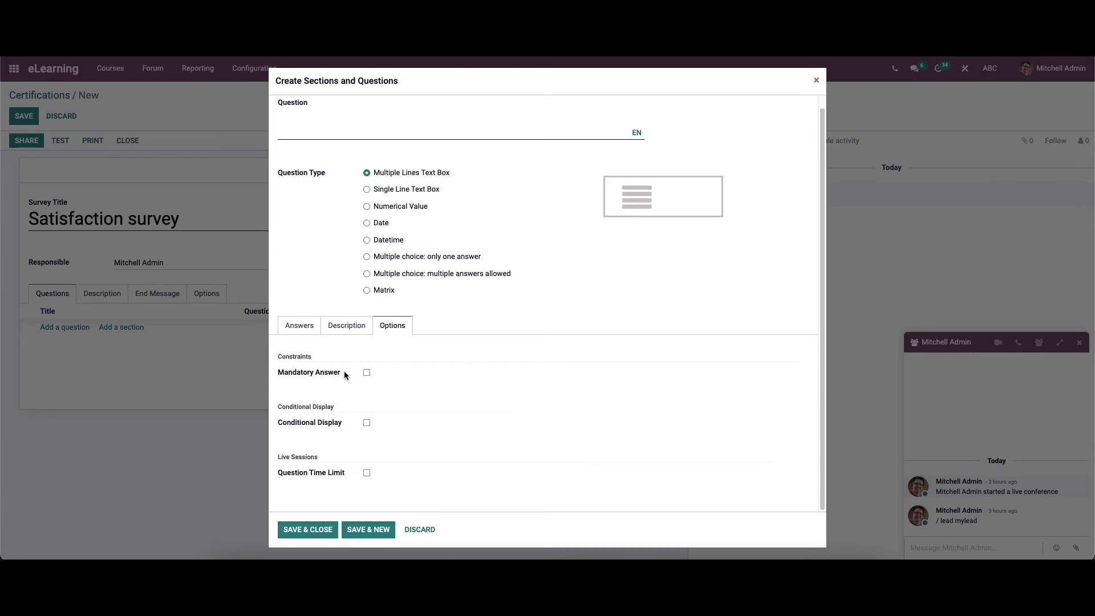
Try the mandatory answer, conditional display and question time limit options, and discard the new question.
{"action": "left_click", "coordinate": [366, 372]}
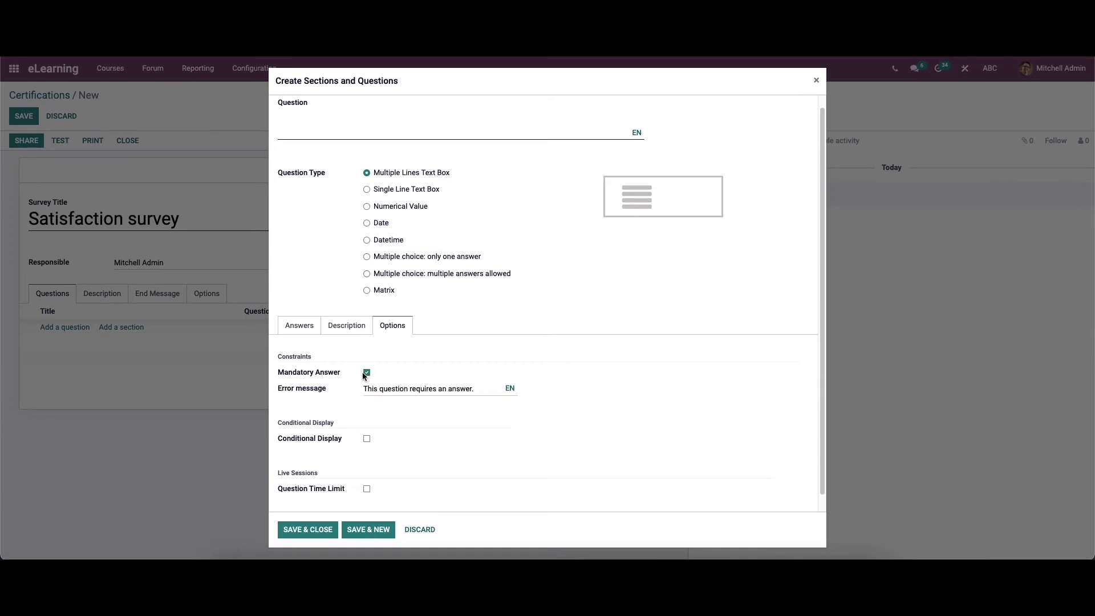
{"action": "left_click", "coordinate": [367, 374]}
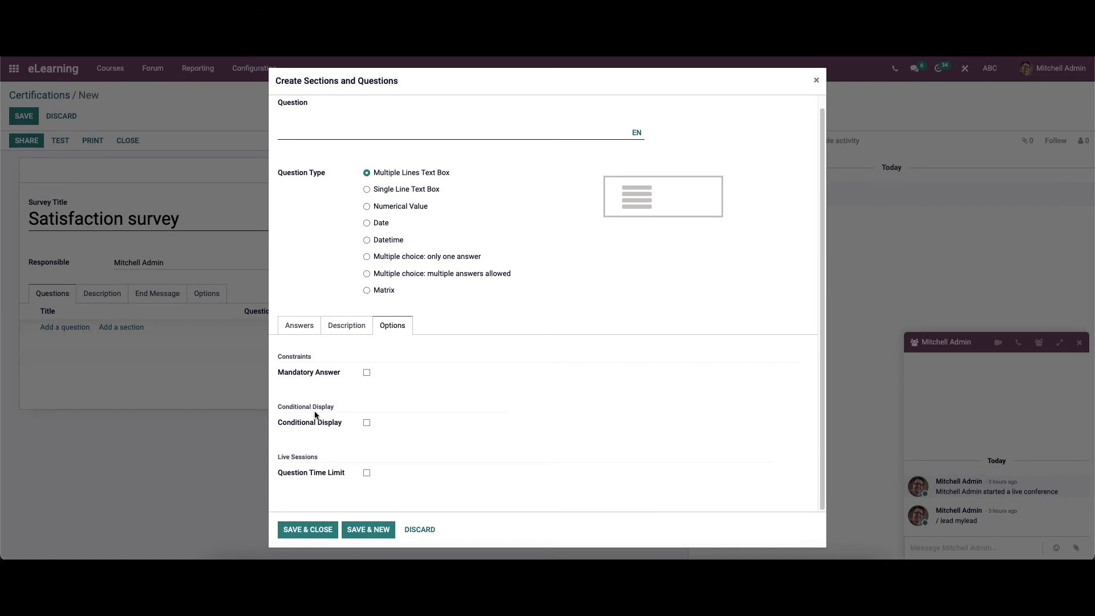
{"action": "left_click", "coordinate": [366, 423]}
{"action": "left_click", "coordinate": [376, 442]}
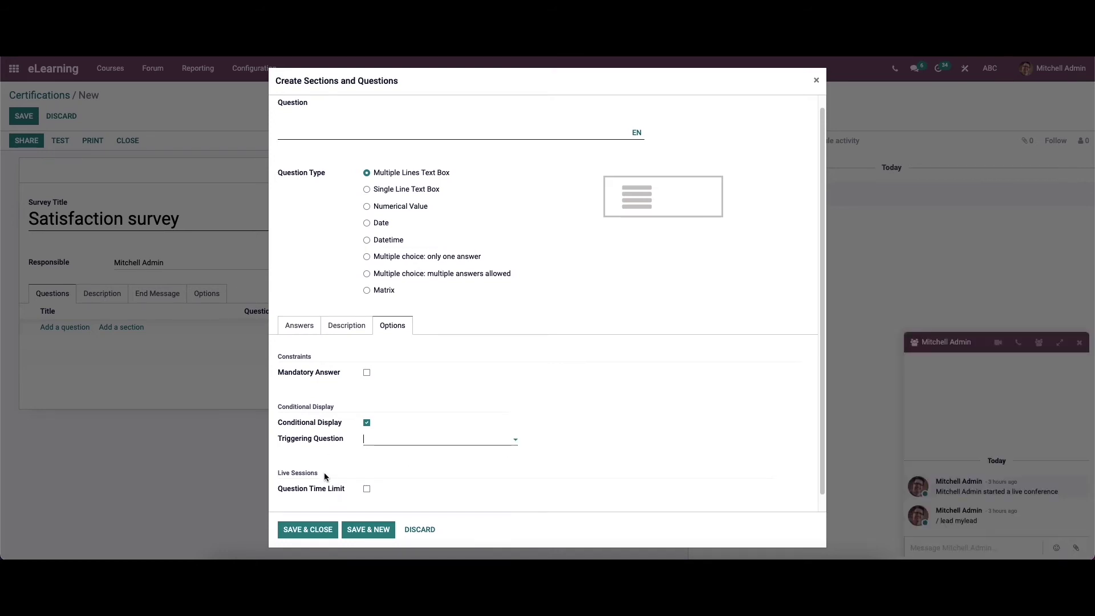
{"action": "left_click", "coordinate": [366, 488]}
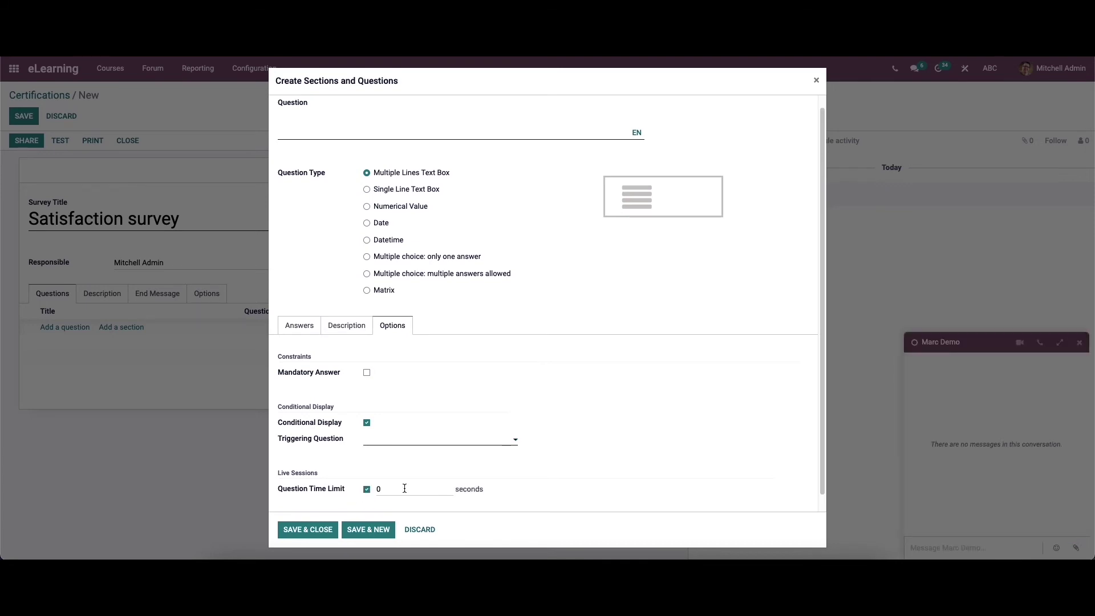
{"action": "left_click", "coordinate": [414, 531]}
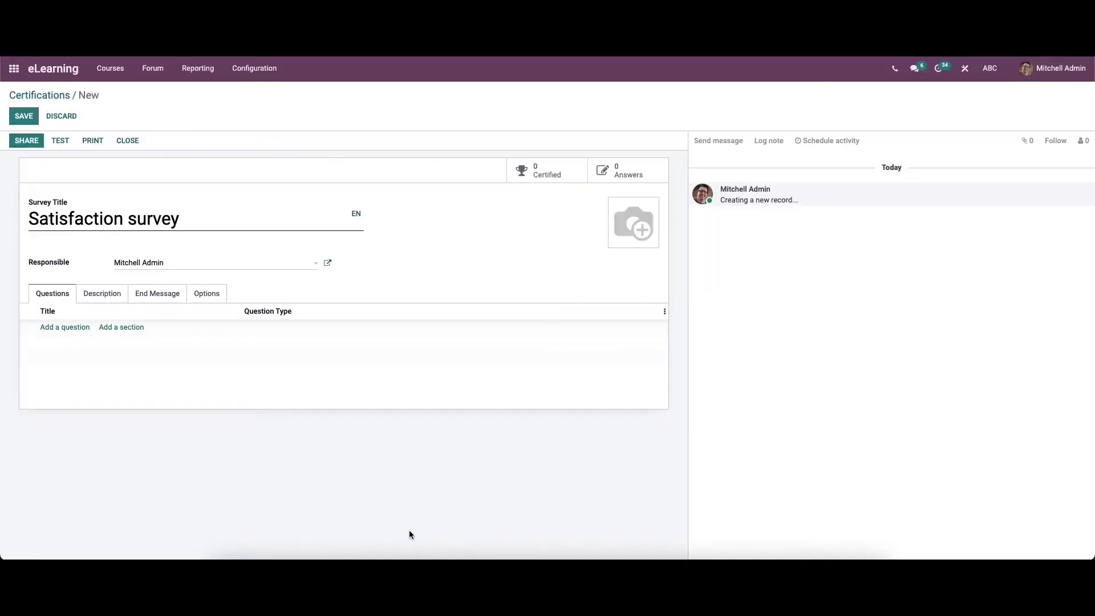
Look at the Satisfaction survey's description, end message and options sections, closing the chat window.
{"action": "left_click", "coordinate": [106, 295]}
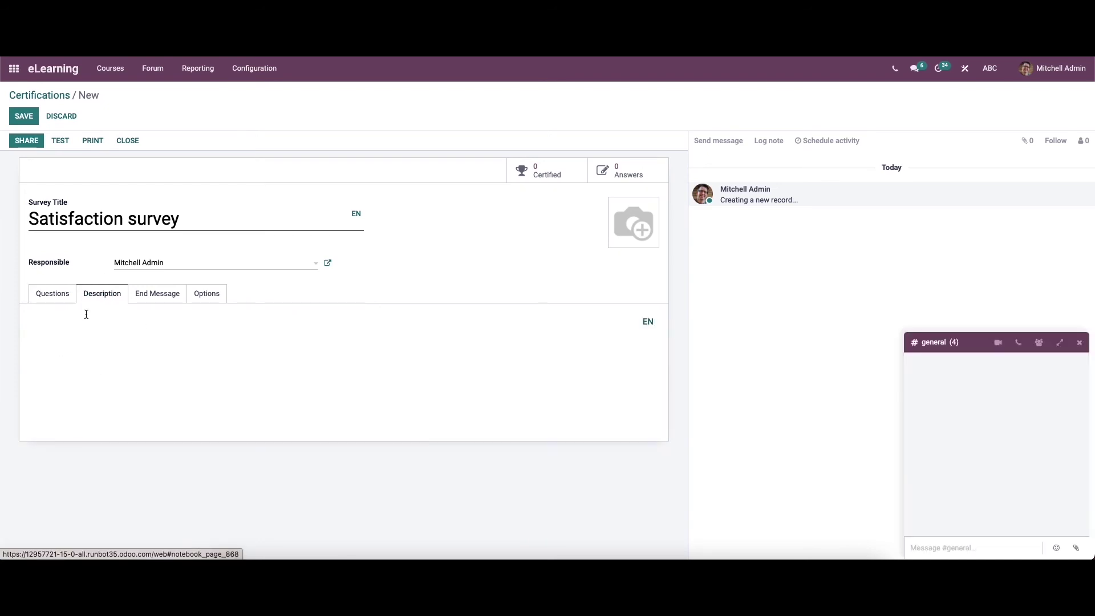
{"action": "left_click", "coordinate": [1079, 342]}
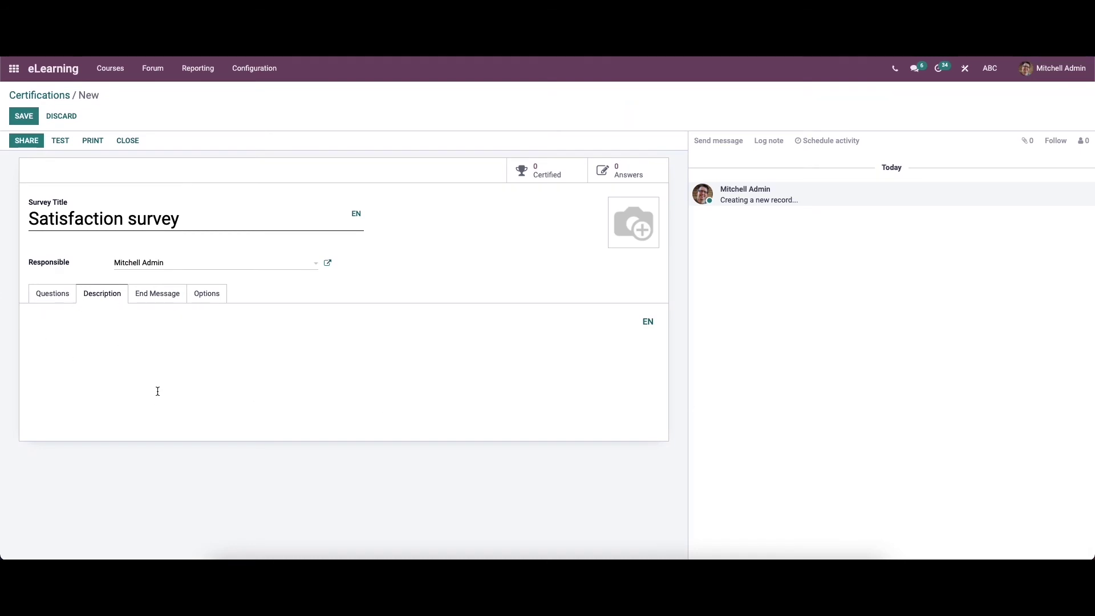
{"action": "left_click", "coordinate": [158, 299]}
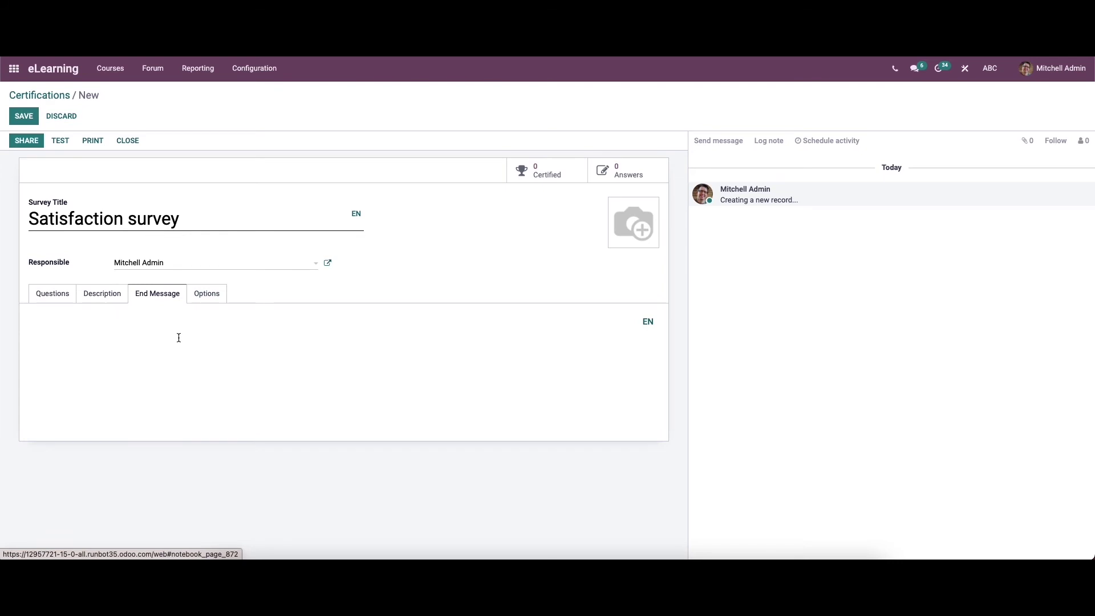
{"action": "left_click", "coordinate": [210, 297]}
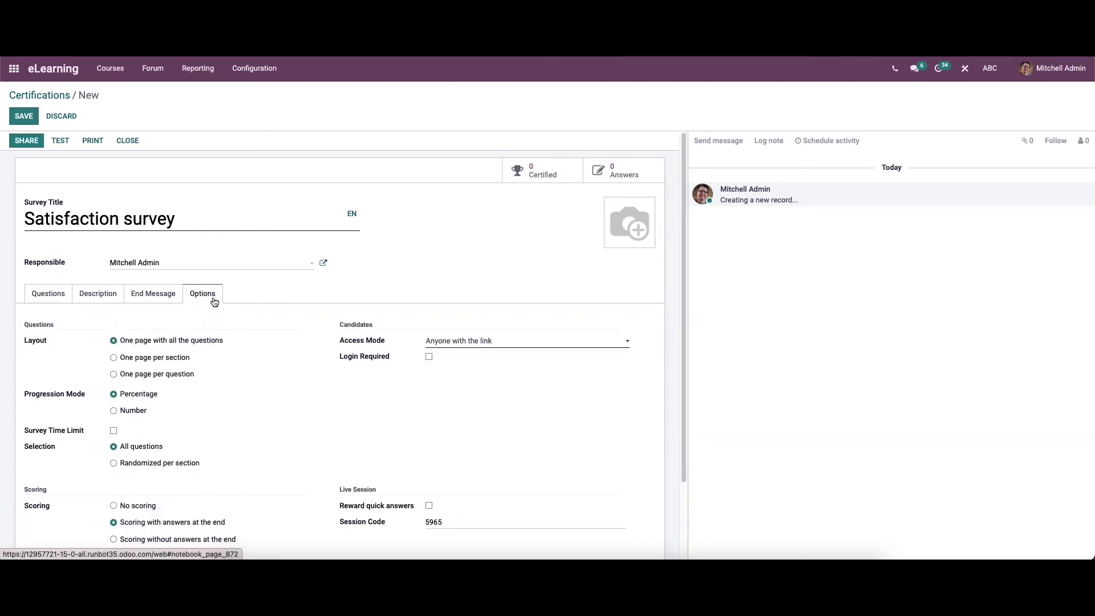
Enable a 10-minute survey time limit, with percentage progression, all questions selected and scoring with answers at the end.
{"action": "scroll", "coordinate": [214, 319], "scroll_direction": "down", "scroll_amount": 3}
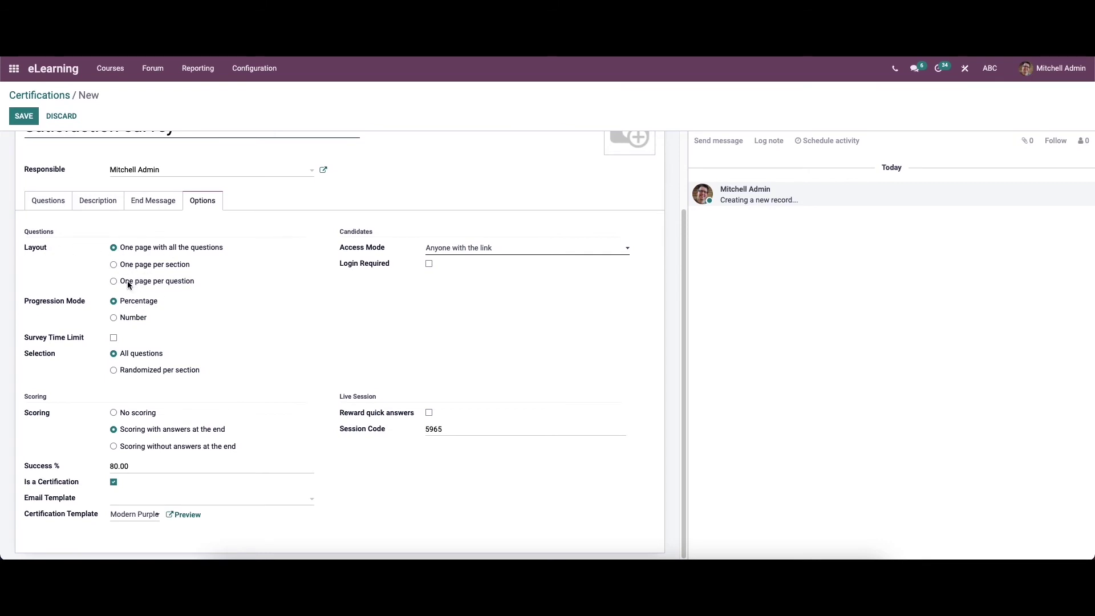
{"action": "left_click", "coordinate": [113, 316]}
{"action": "left_click", "coordinate": [114, 301]}
{"action": "left_click", "coordinate": [114, 338]}
{"action": "left_click", "coordinate": [114, 371]}
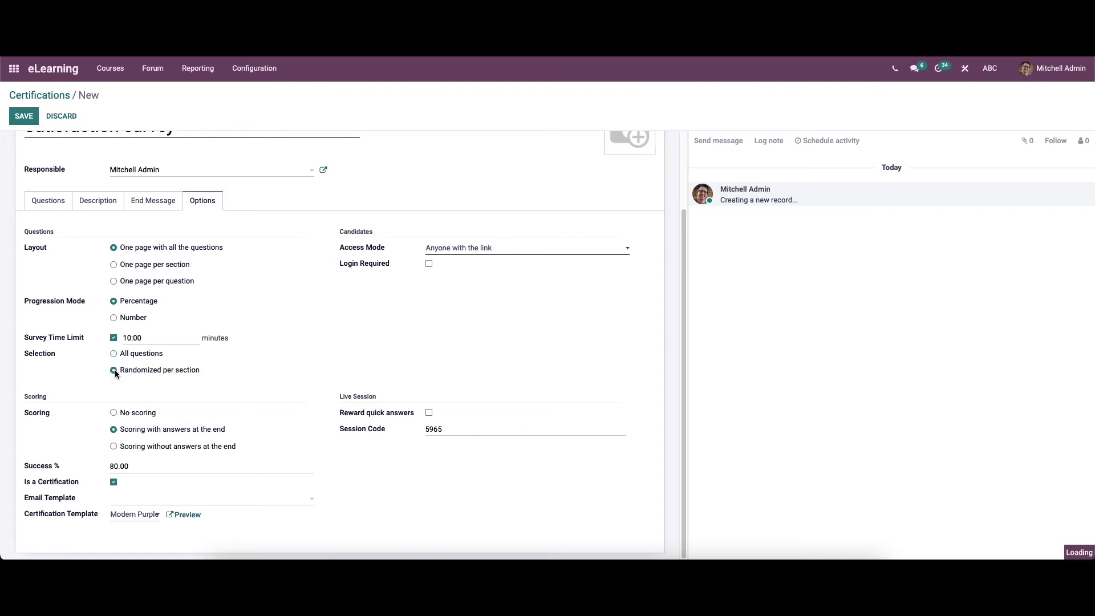
{"action": "left_click", "coordinate": [114, 353]}
{"action": "left_click", "coordinate": [114, 446]}
{"action": "left_click", "coordinate": [113, 430]}
Check the available email templates and preview the Modern Purple certification template.
{"action": "left_click", "coordinate": [130, 499]}
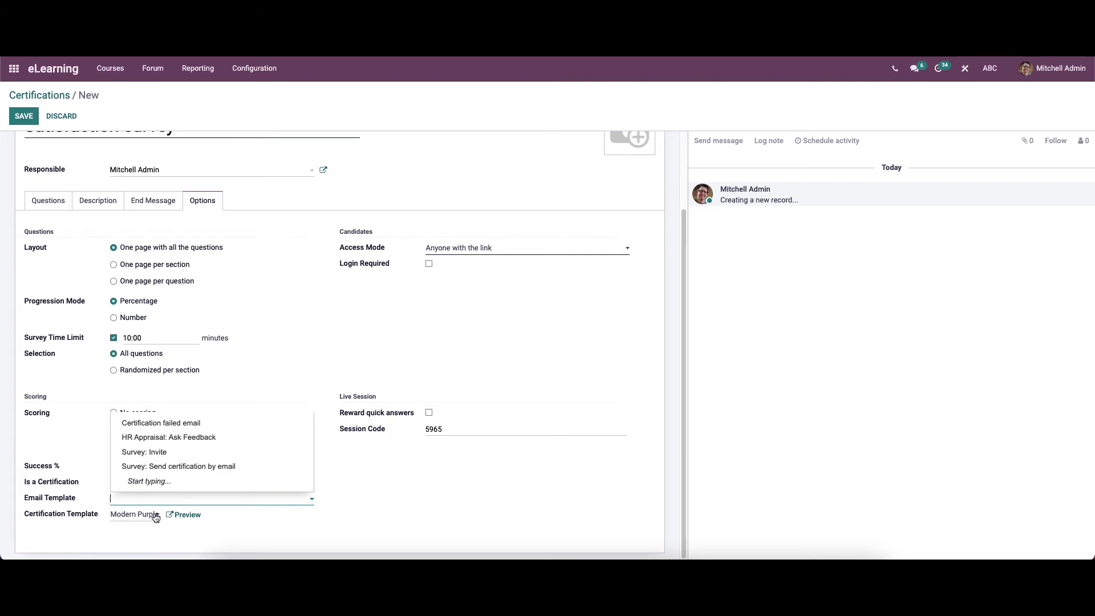
{"action": "left_click", "coordinate": [174, 515]}
{"action": "left_click", "coordinate": [174, 515]}
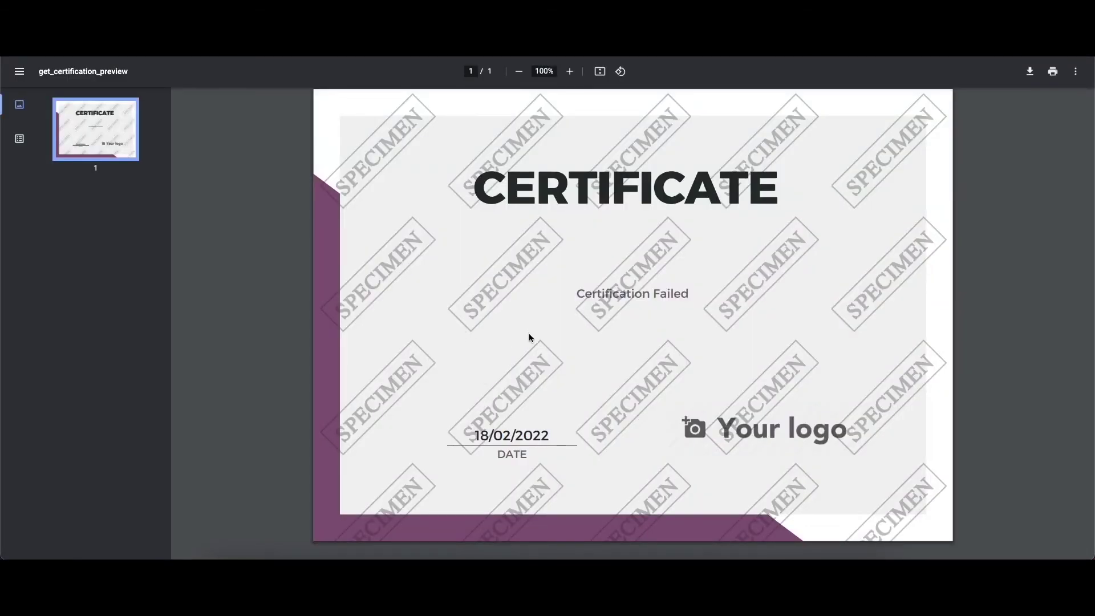
{"action": "left_click", "coordinate": [19, 139]}
{"action": "left_click", "coordinate": [19, 104]}
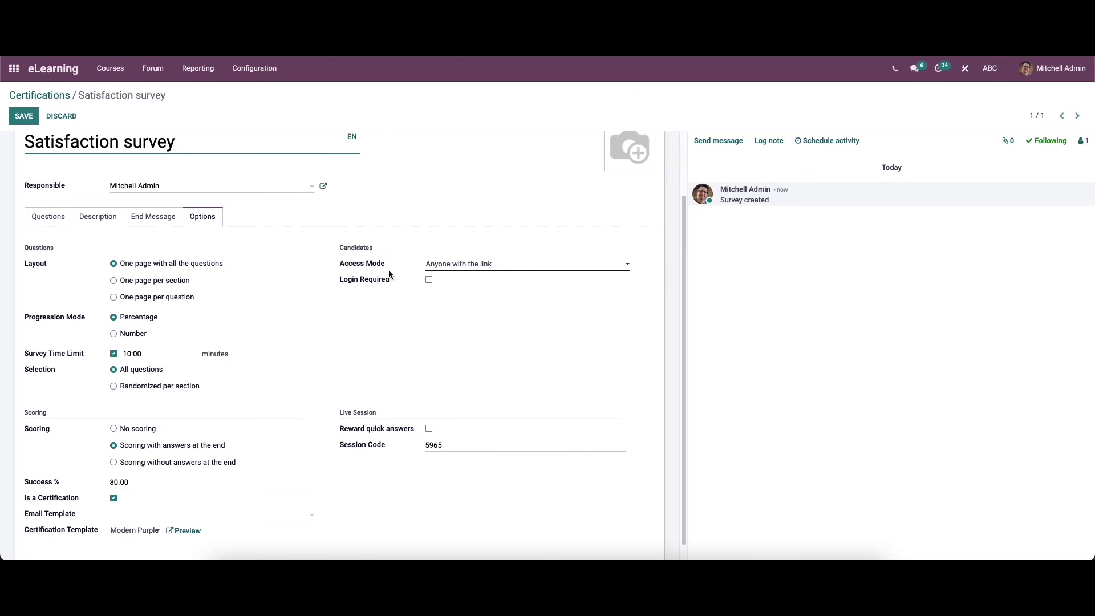
Set the candidates' access mode to Anyone with the link, require login and reward quick answers.
{"action": "left_click", "coordinate": [450, 268]}
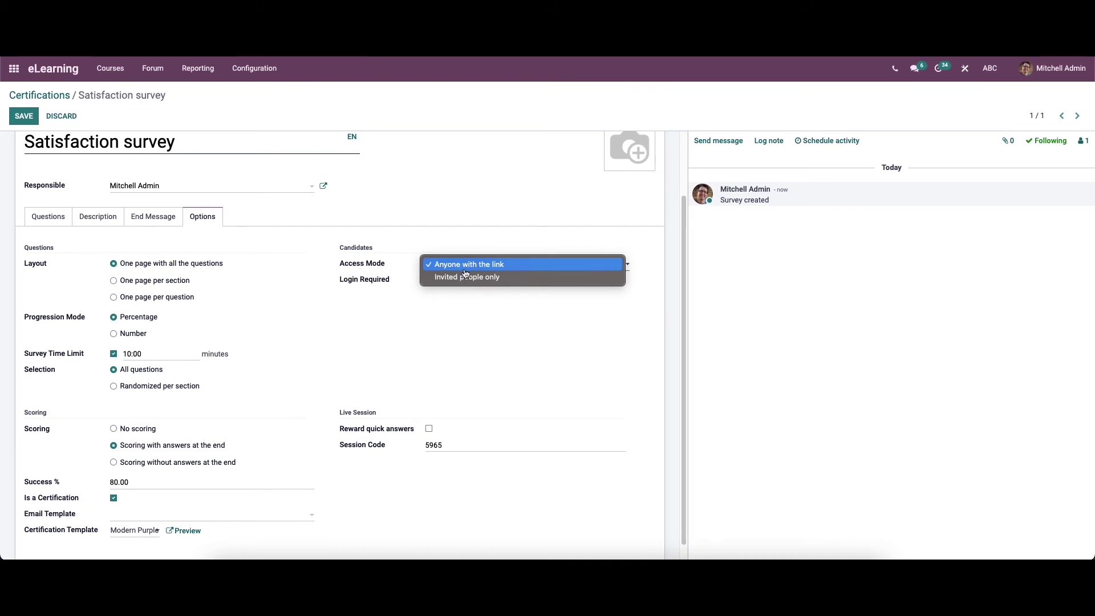
{"action": "left_click", "coordinate": [464, 277]}
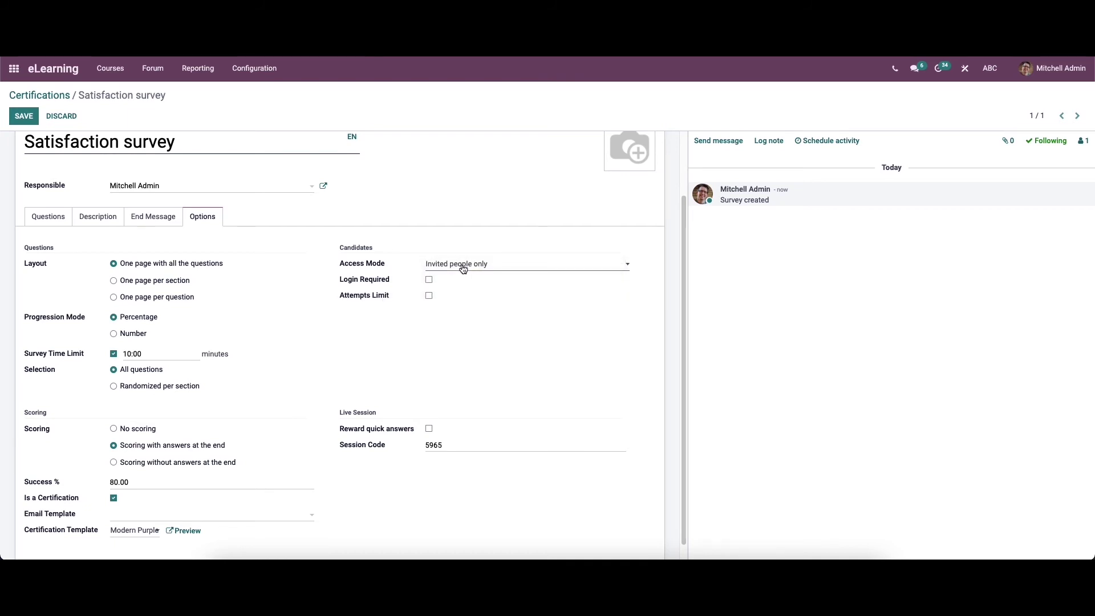
{"action": "left_click", "coordinate": [457, 263]}
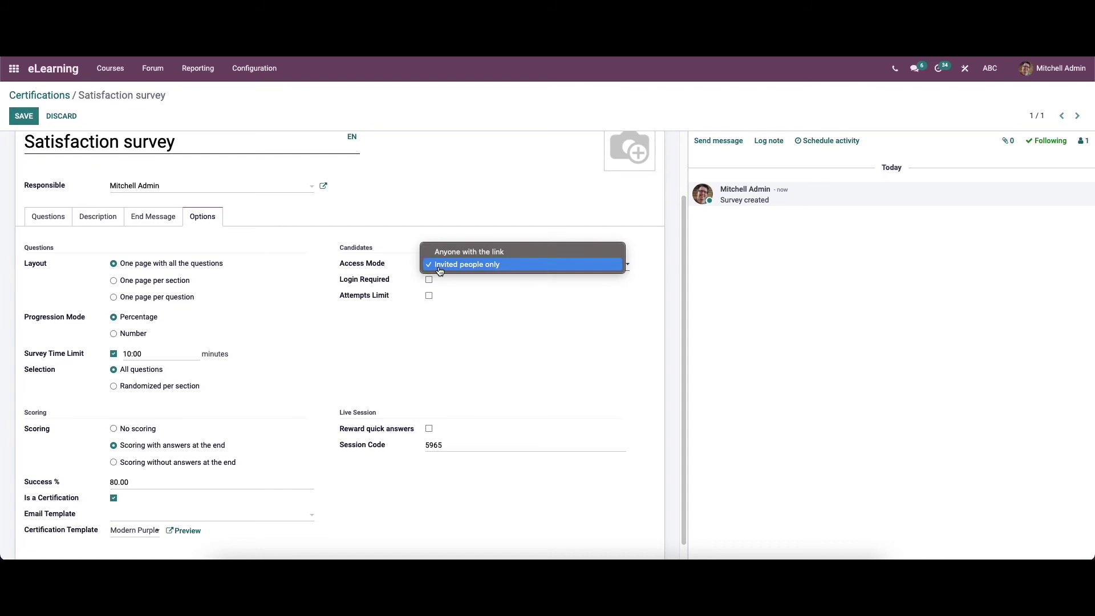
{"action": "left_click", "coordinate": [450, 247]}
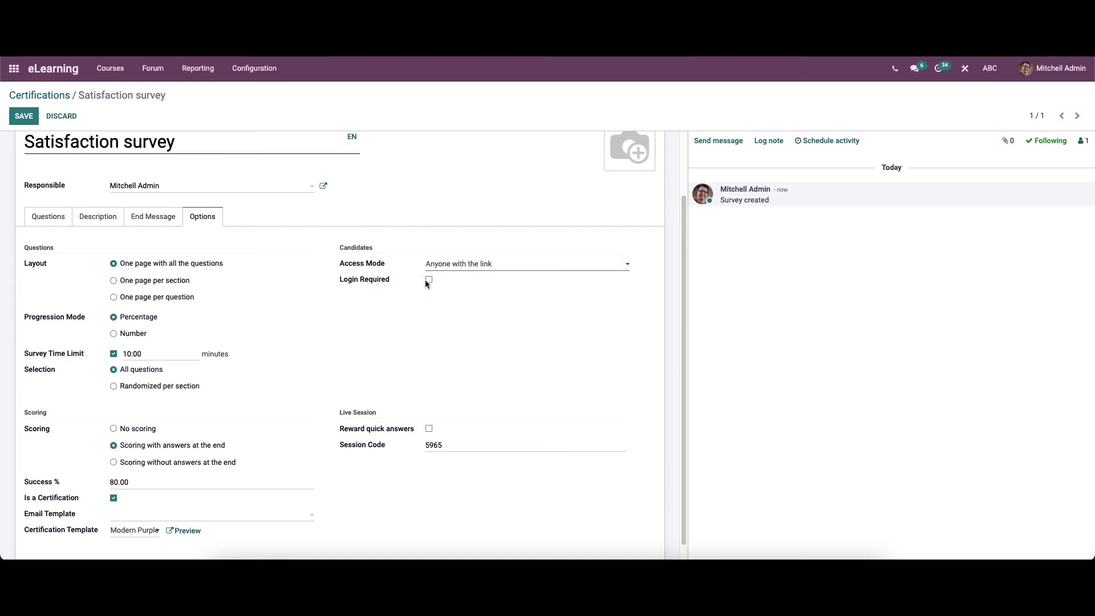
{"action": "left_click", "coordinate": [429, 279]}
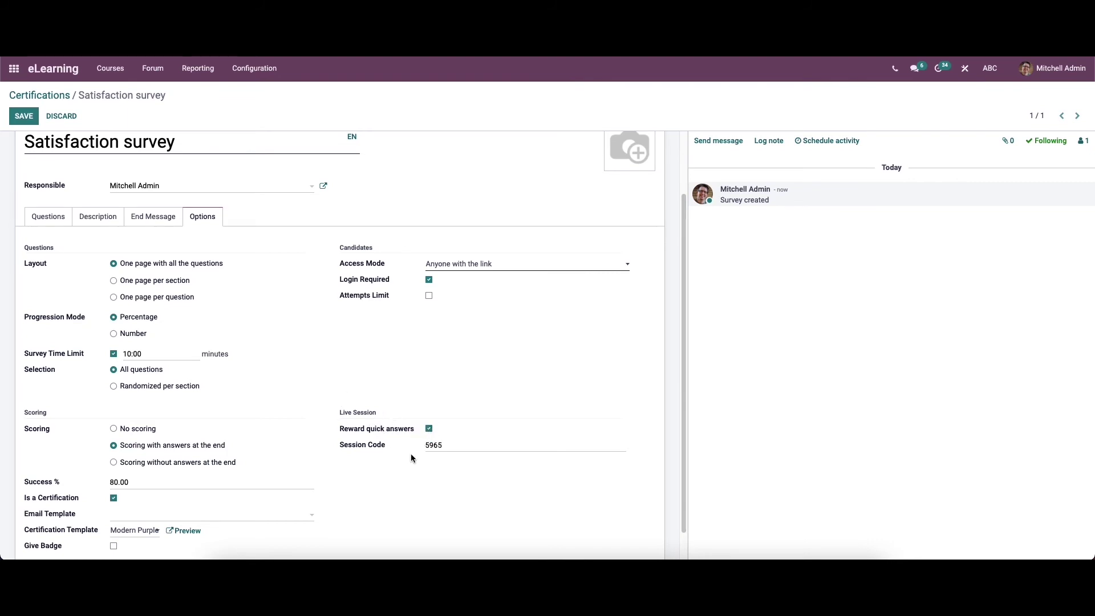
Try to share the Satisfaction survey with participants.
{"action": "scroll", "coordinate": [436, 461], "scroll_direction": "up", "scroll_amount": 3}
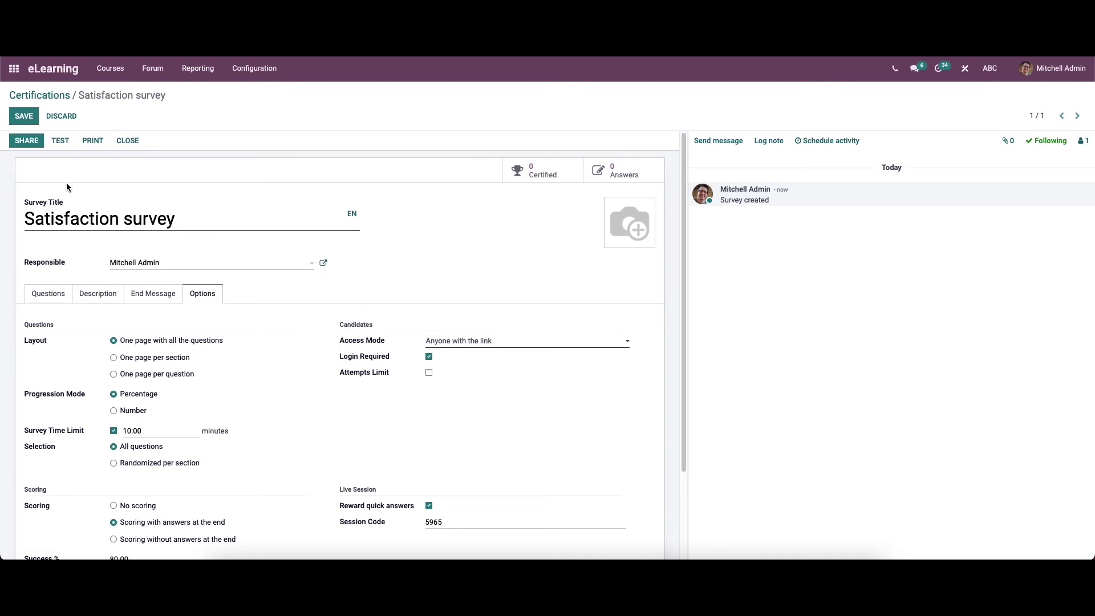
{"action": "left_click", "coordinate": [36, 142]}
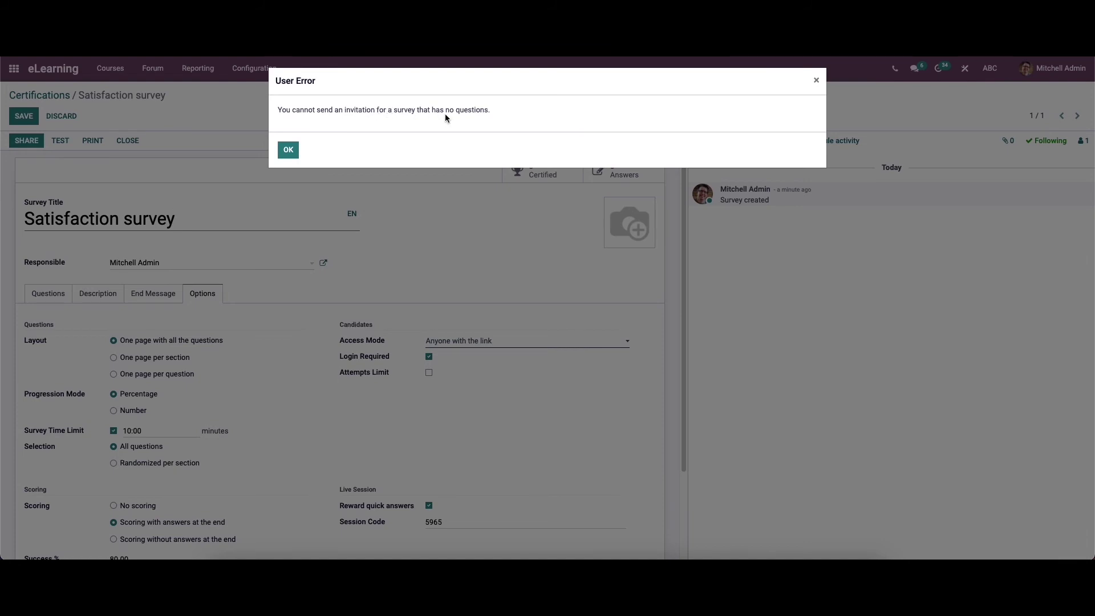
{"action": "left_click", "coordinate": [289, 150]}
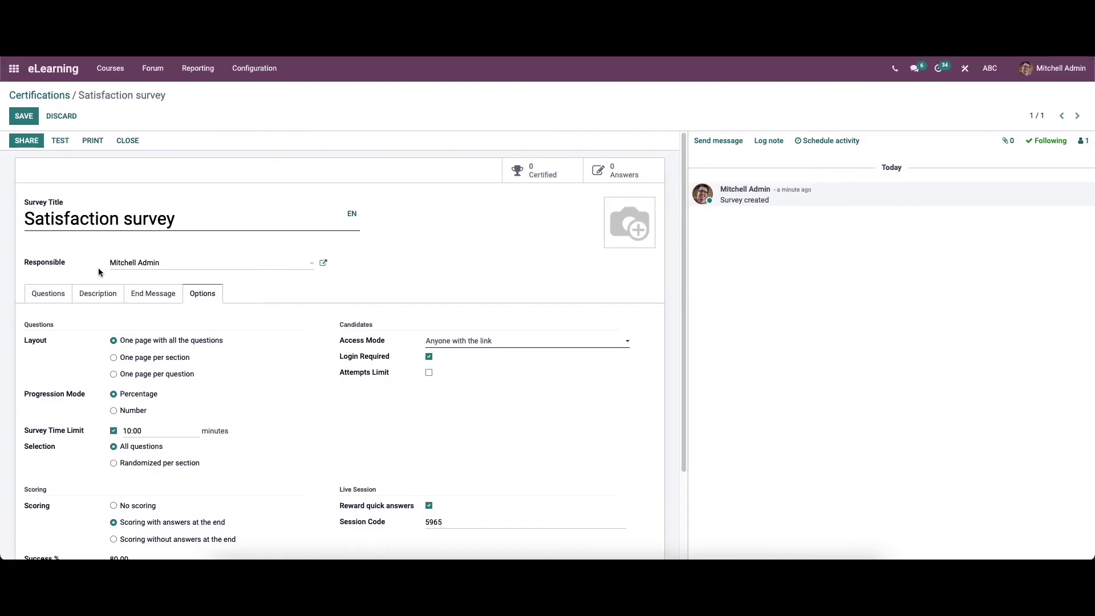
Save the Satisfaction survey certification and return to the certifications overview.
{"action": "left_click", "coordinate": [59, 294]}
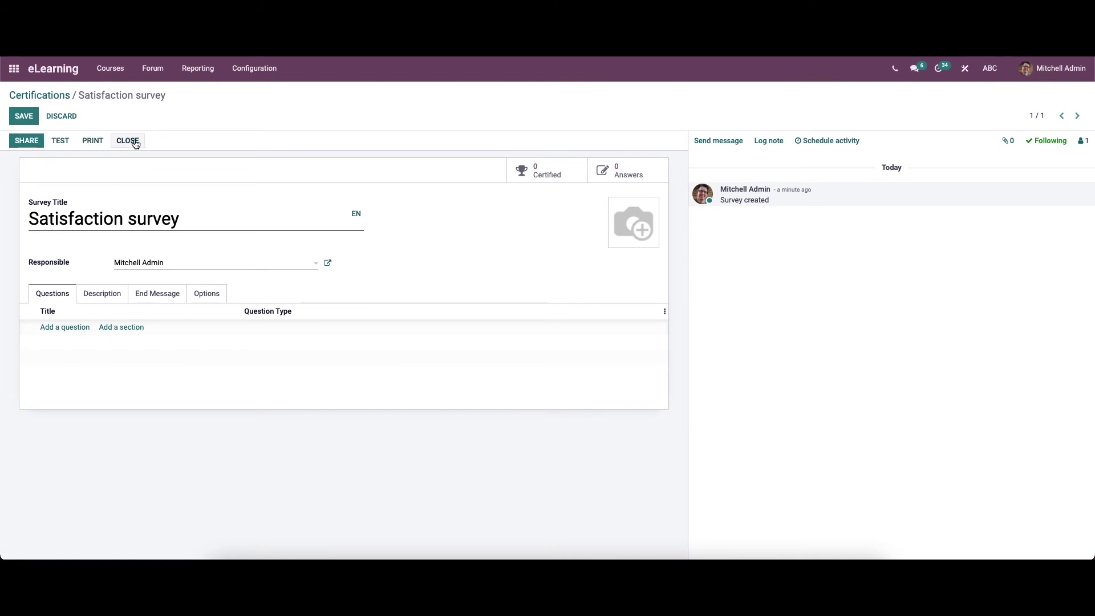
{"action": "left_click", "coordinate": [30, 116]}
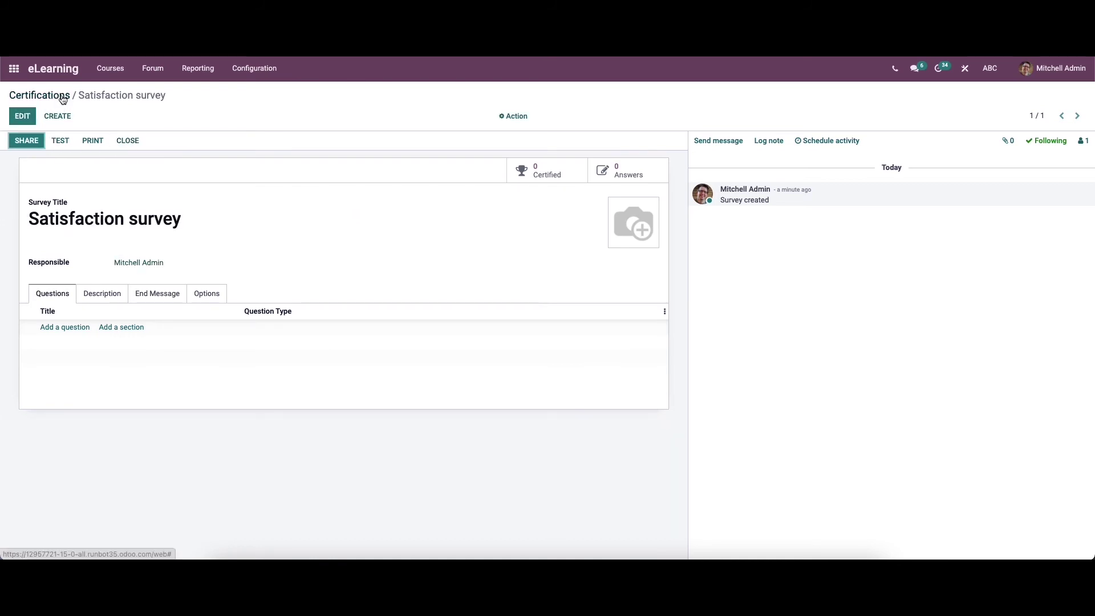
{"action": "left_click", "coordinate": [61, 95]}
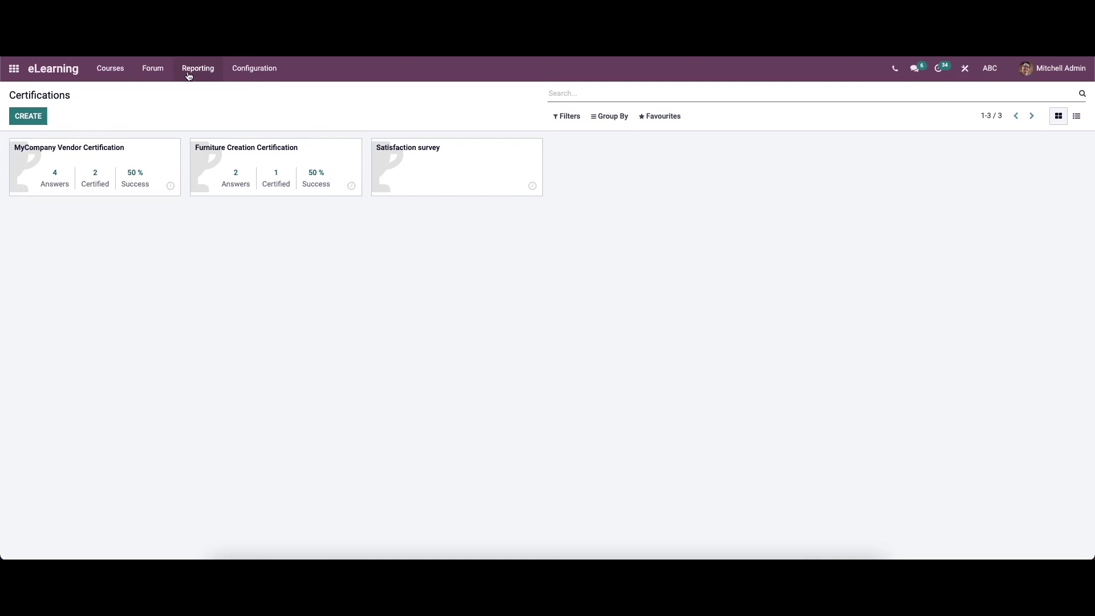
Open the Help forum from the eLearning forums list for editing.
{"action": "left_click", "coordinate": [155, 69]}
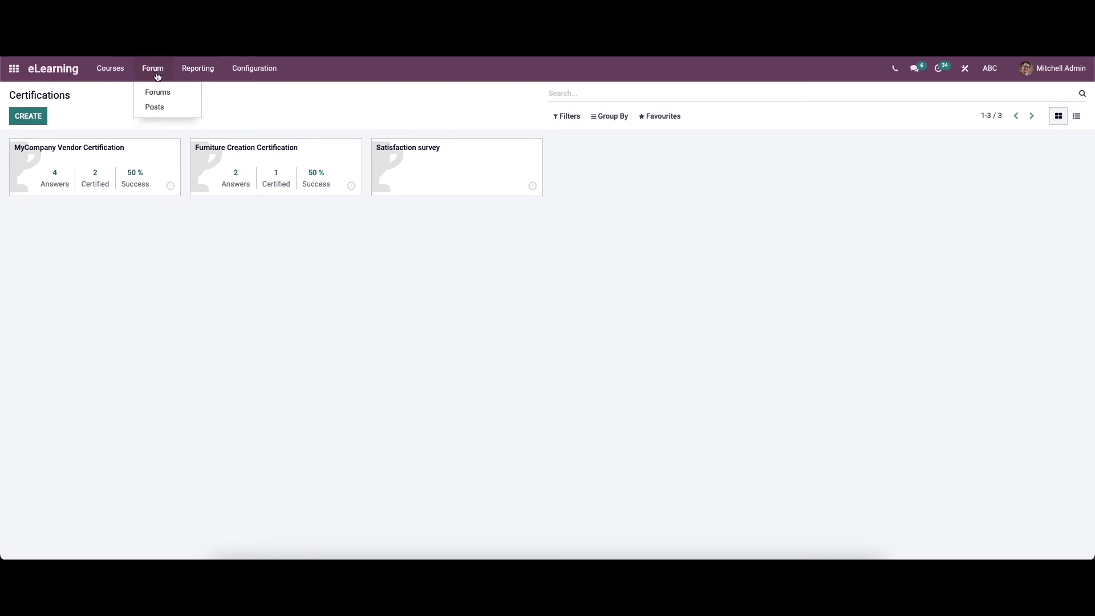
{"action": "left_click", "coordinate": [157, 92]}
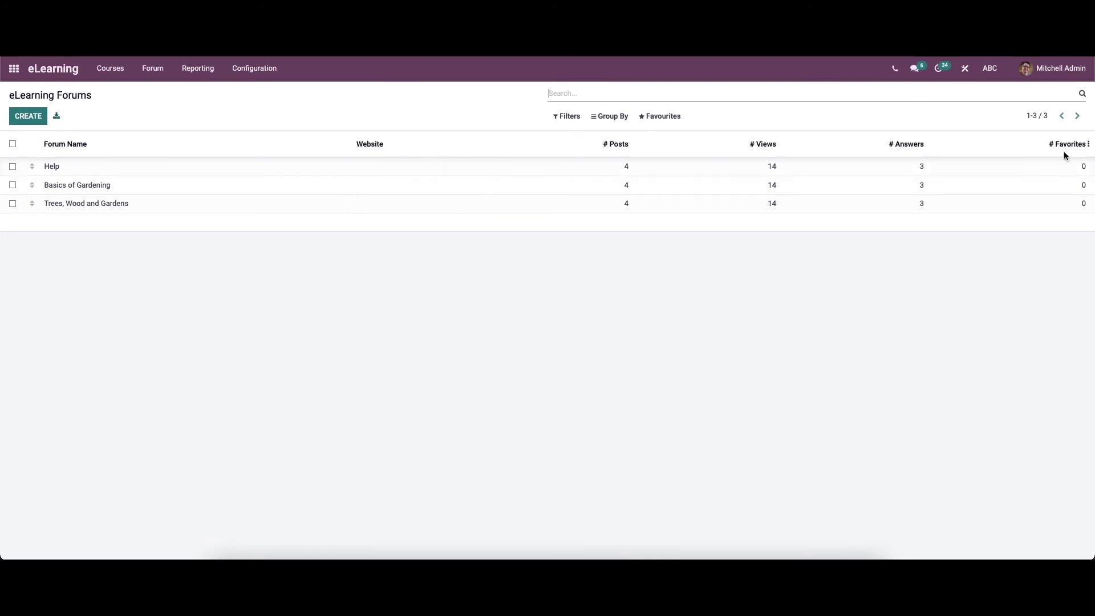
{"action": "left_click", "coordinate": [254, 171]}
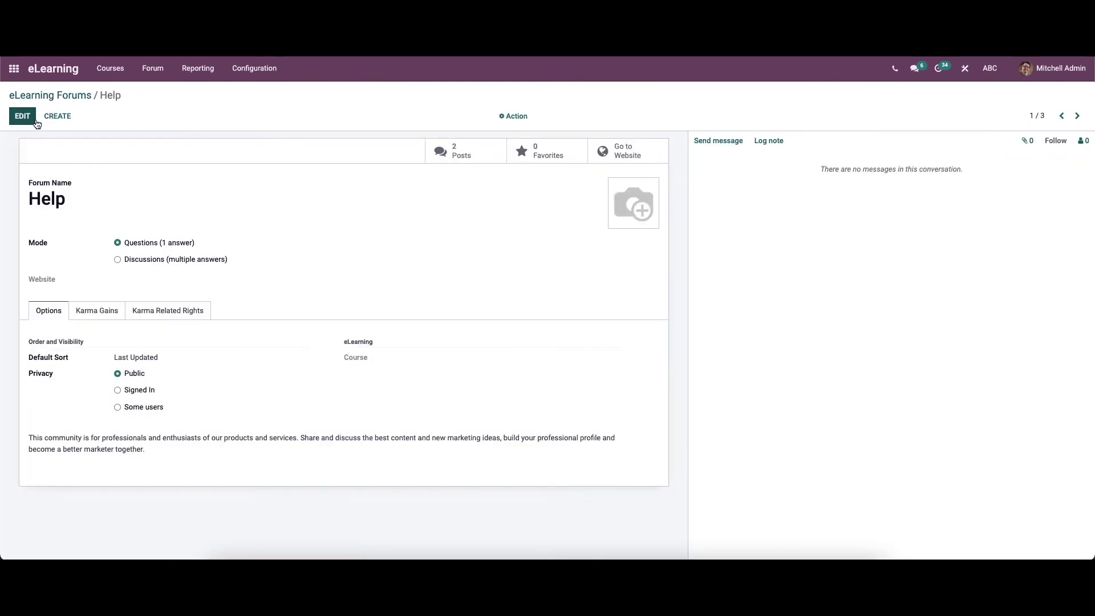
{"action": "left_click", "coordinate": [22, 116]}
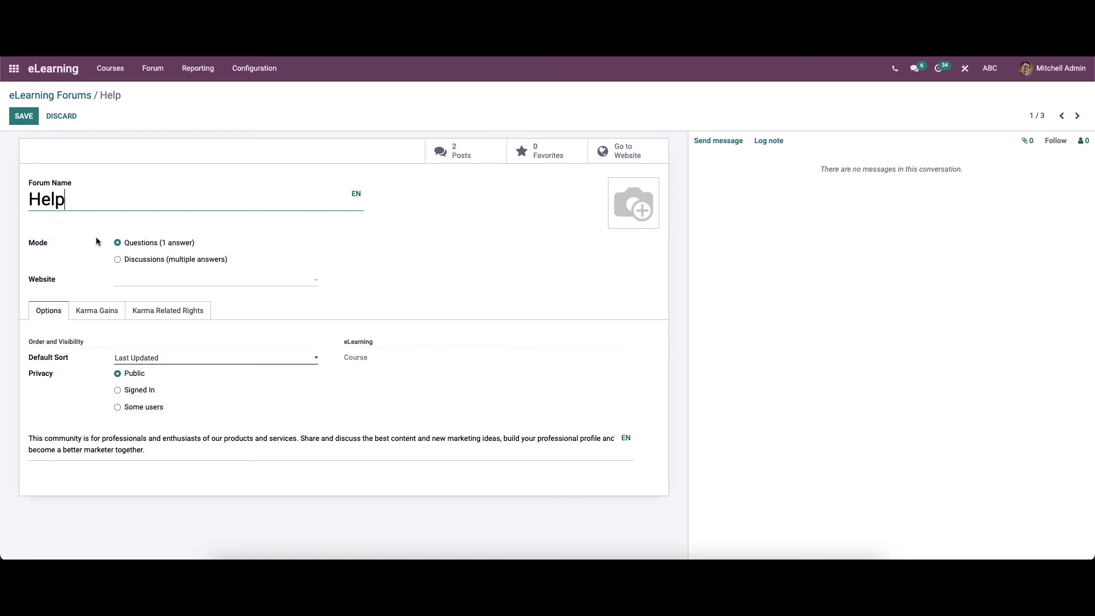
Review the Help forum's mode, website and default sort choices, keeping Questions (1 answer) and Last Updated.
{"action": "left_click", "coordinate": [119, 260]}
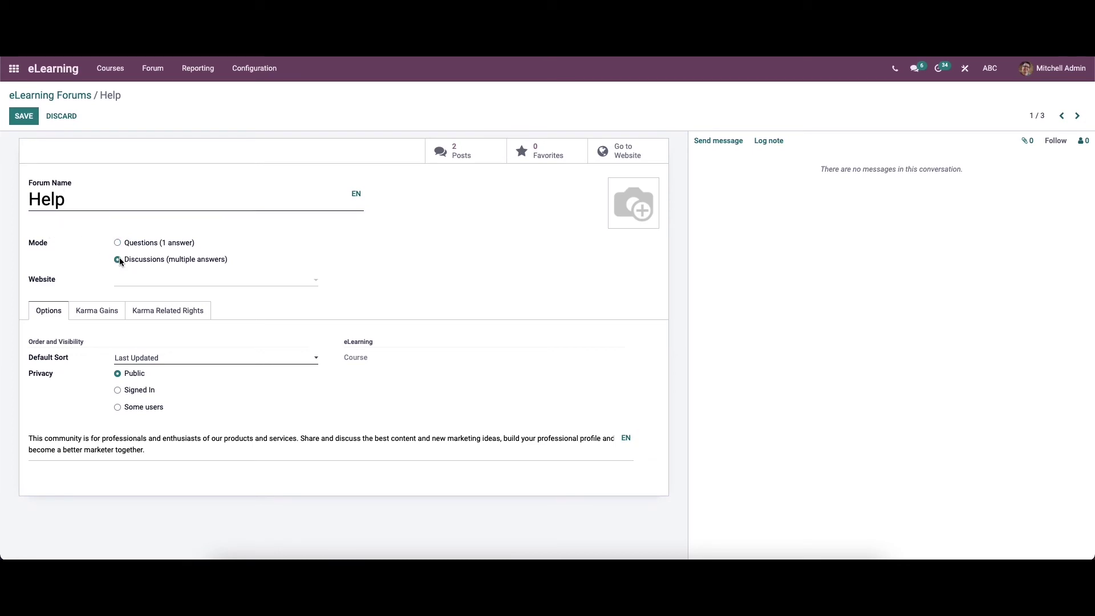
{"action": "left_click", "coordinate": [118, 243]}
{"action": "left_click", "coordinate": [142, 280]}
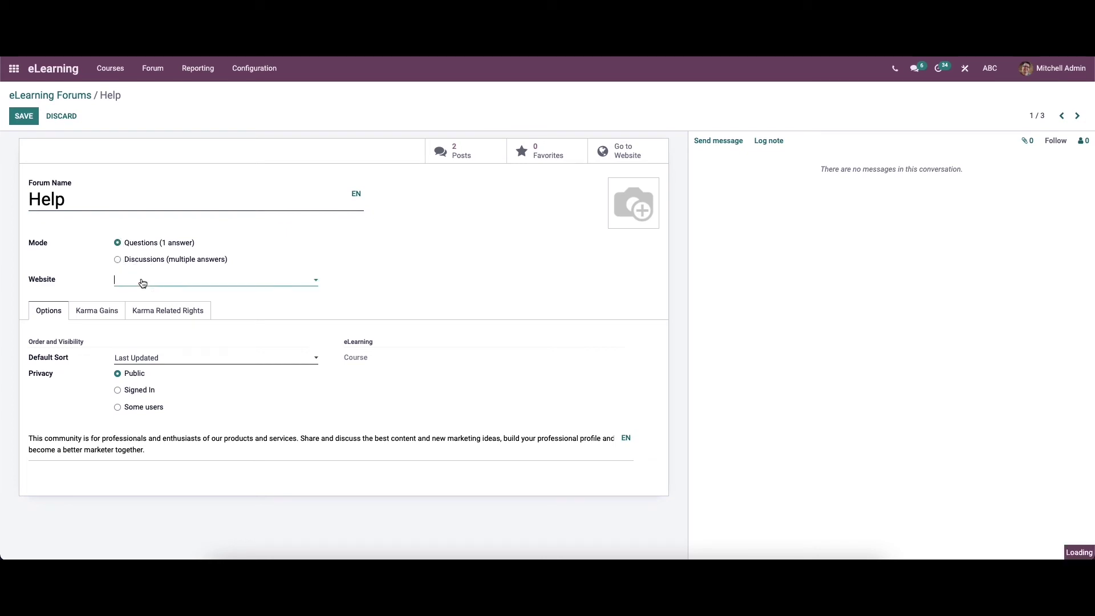
{"action": "left_click", "coordinate": [154, 283]}
{"action": "left_click", "coordinate": [152, 357]}
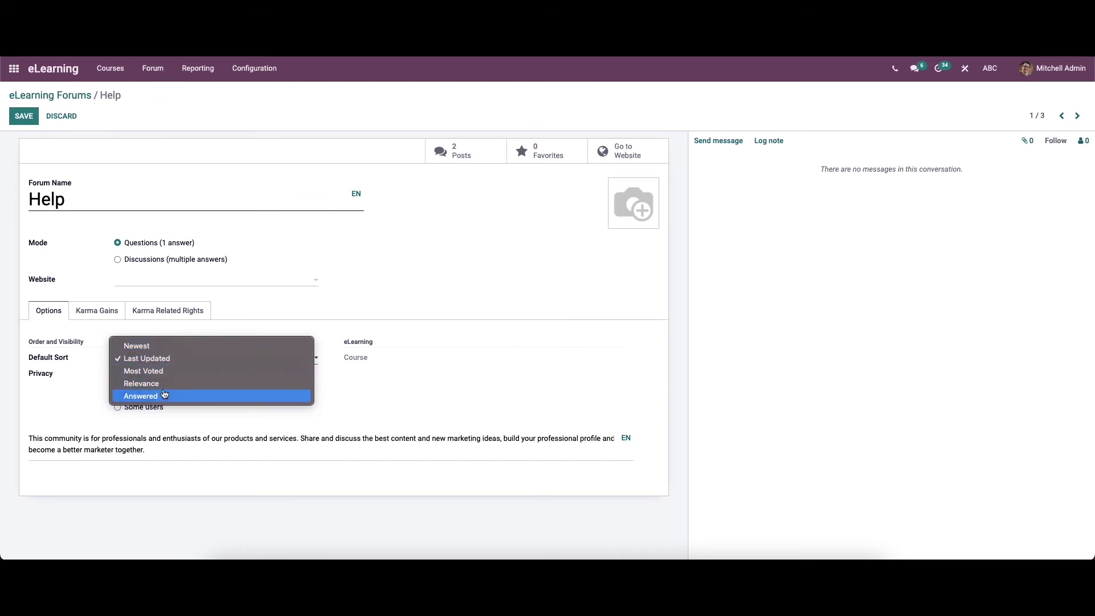
{"action": "left_click", "coordinate": [176, 329]}
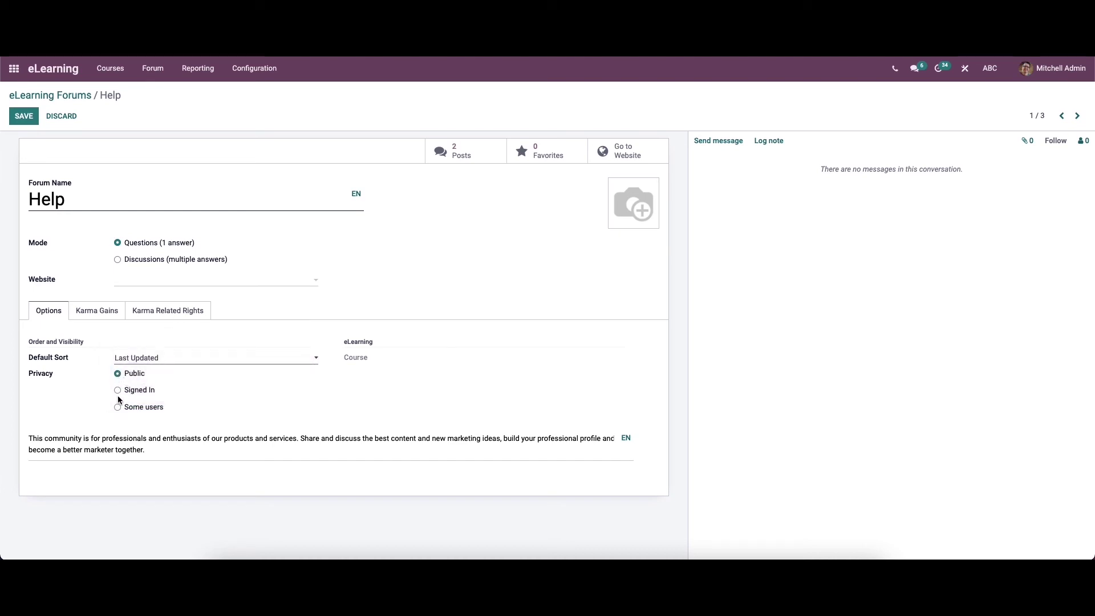
Check the authorized groups offered for Some users and set the Help forum's privacy to Signed In.
{"action": "left_click", "coordinate": [118, 391]}
{"action": "left_click", "coordinate": [118, 408]}
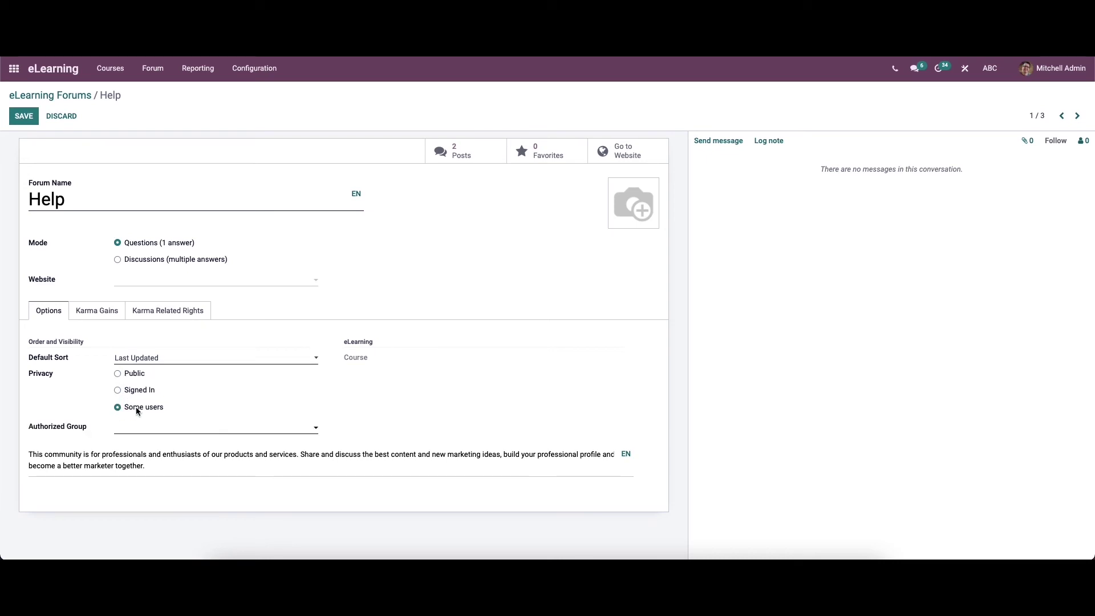
{"action": "left_click", "coordinate": [142, 429]}
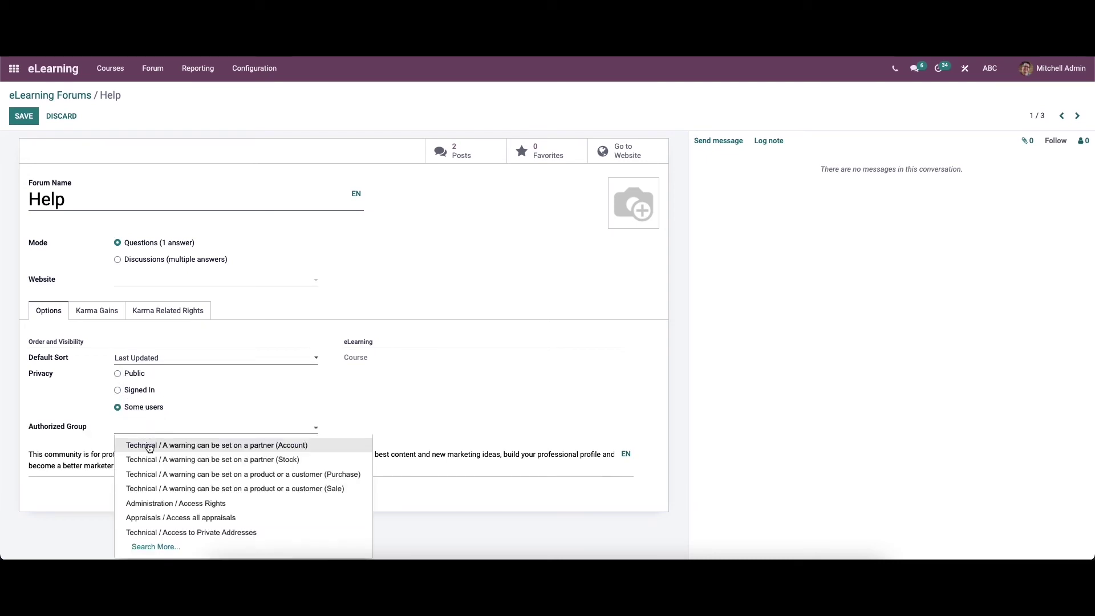
{"action": "left_click", "coordinate": [152, 423]}
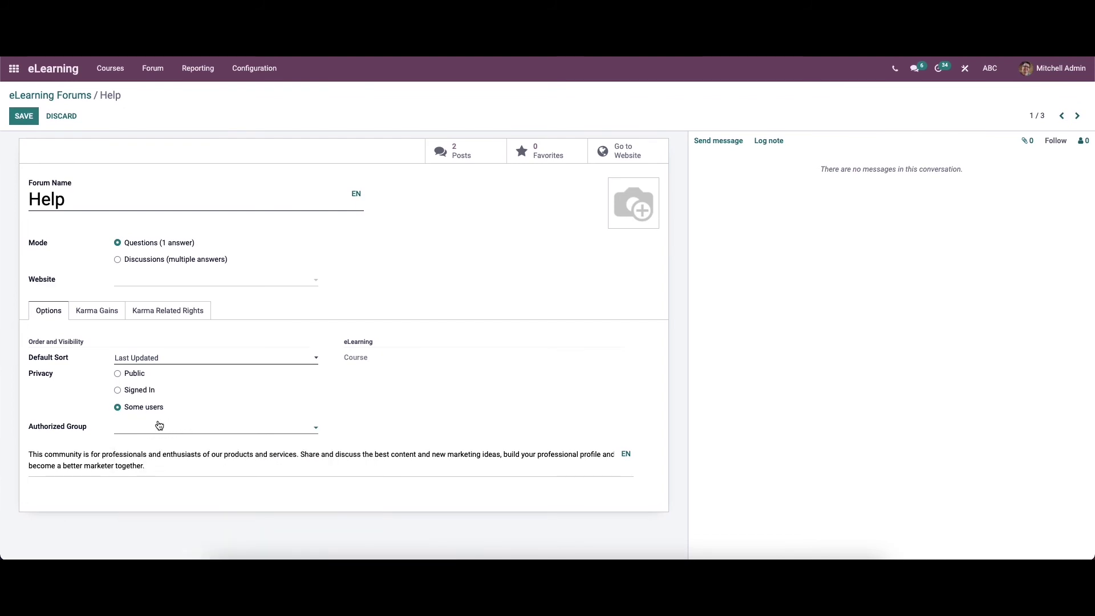
{"action": "left_click", "coordinate": [117, 389]}
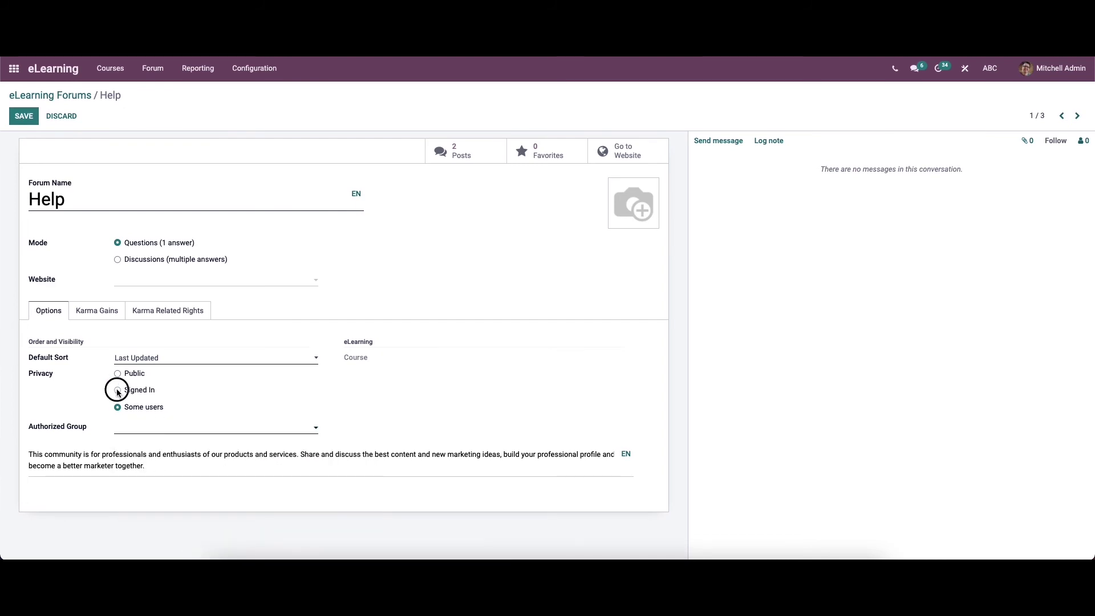
{"action": "left_click", "coordinate": [351, 355]}
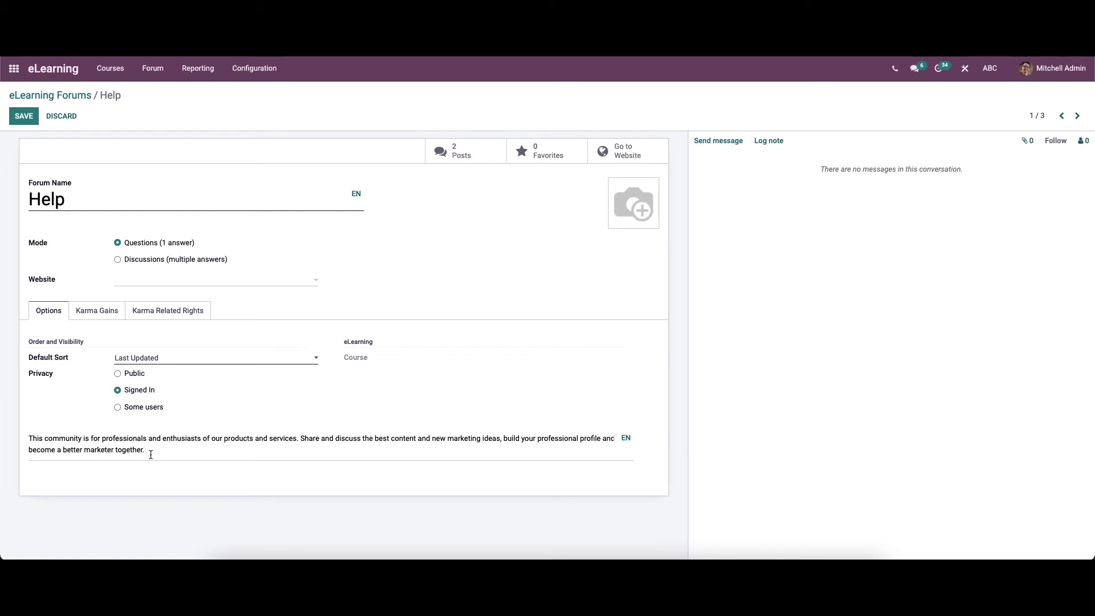
Review the Help forum's karma gains and karma related rights, and return to its options.
{"action": "left_click", "coordinate": [89, 310]}
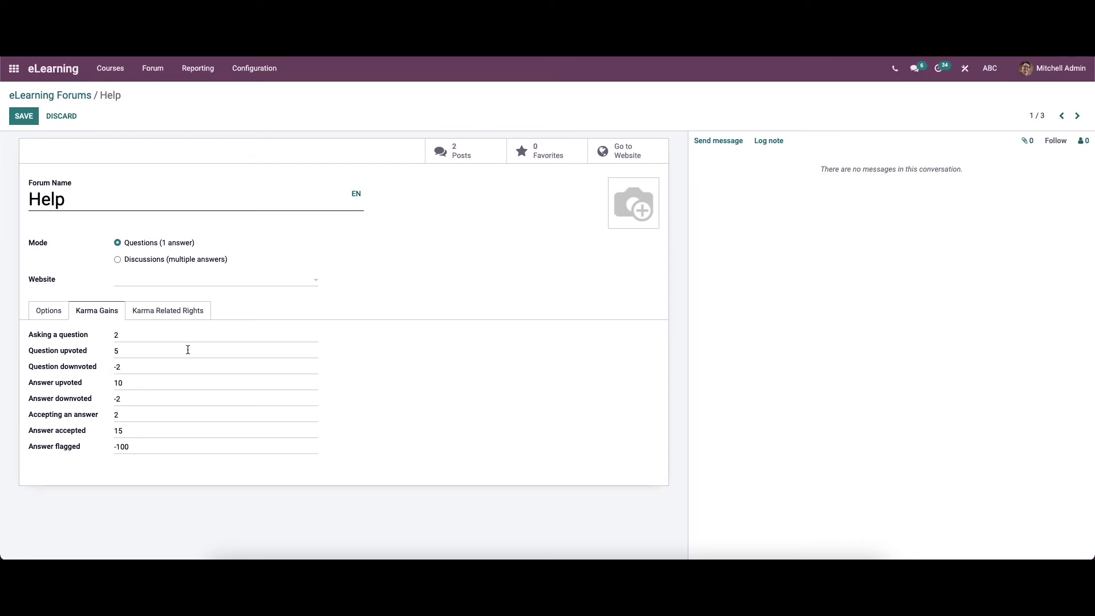
{"action": "left_click", "coordinate": [161, 312]}
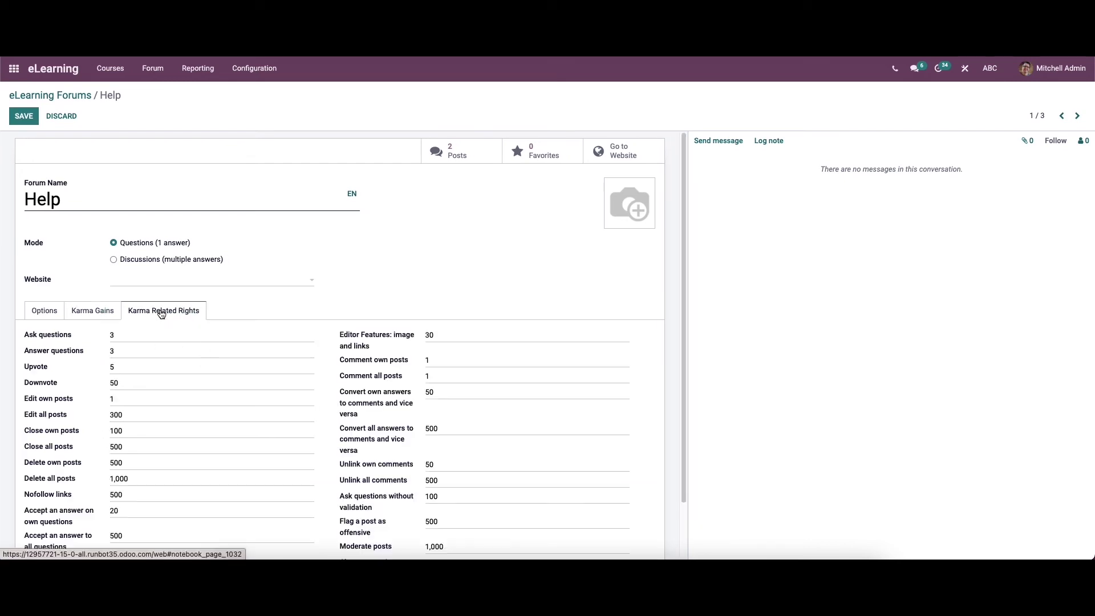
{"action": "scroll", "coordinate": [167, 357], "scroll_direction": "down", "scroll_amount": 1}
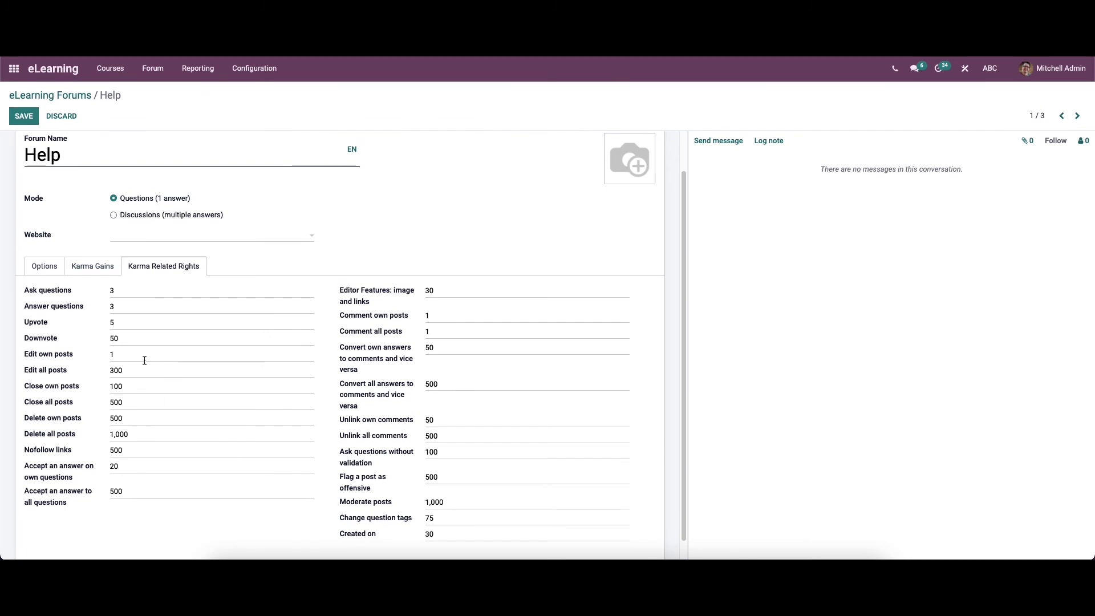
{"action": "scroll", "coordinate": [159, 335], "scroll_direction": "up", "scroll_amount": 1}
{"action": "left_click", "coordinate": [43, 314]}
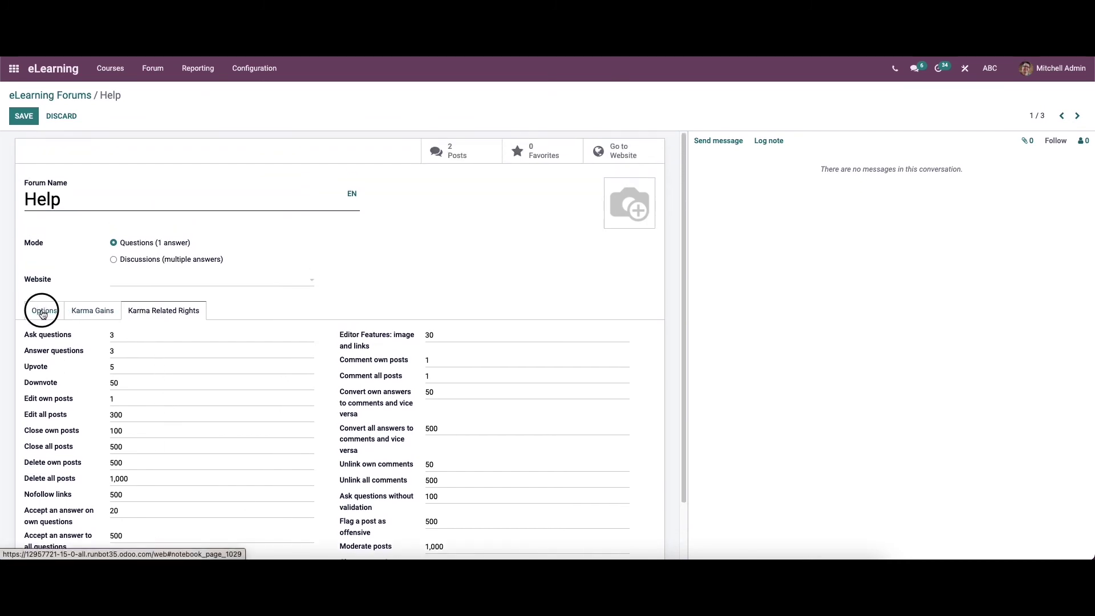
{"action": "left_click", "coordinate": [60, 311]}
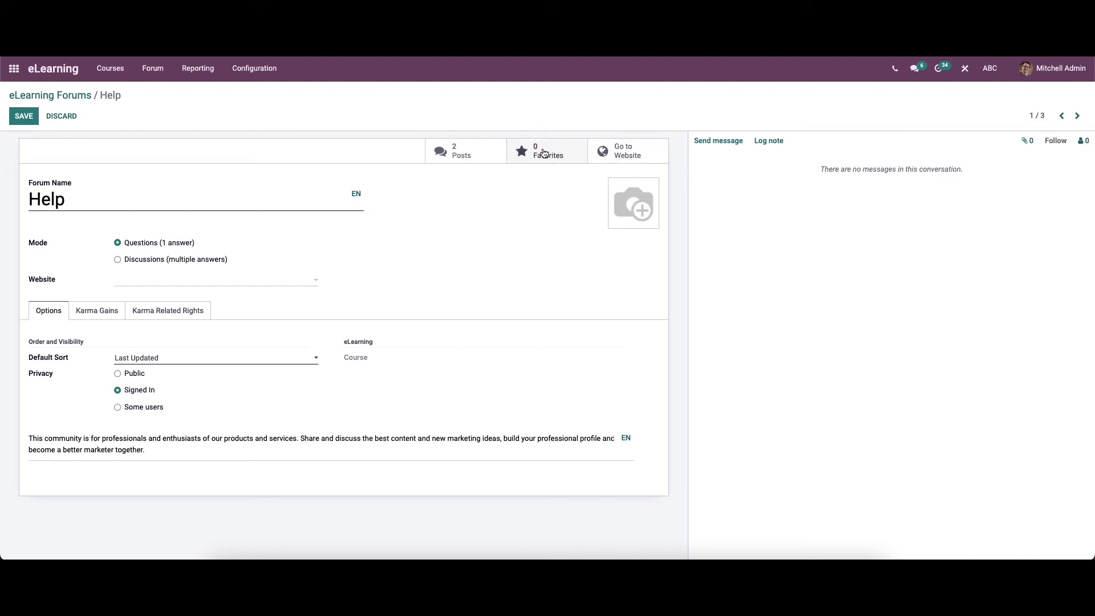
View the Help forum's posts, return to the forums list and preview the blank form for a new forum.
{"action": "left_click", "coordinate": [459, 154]}
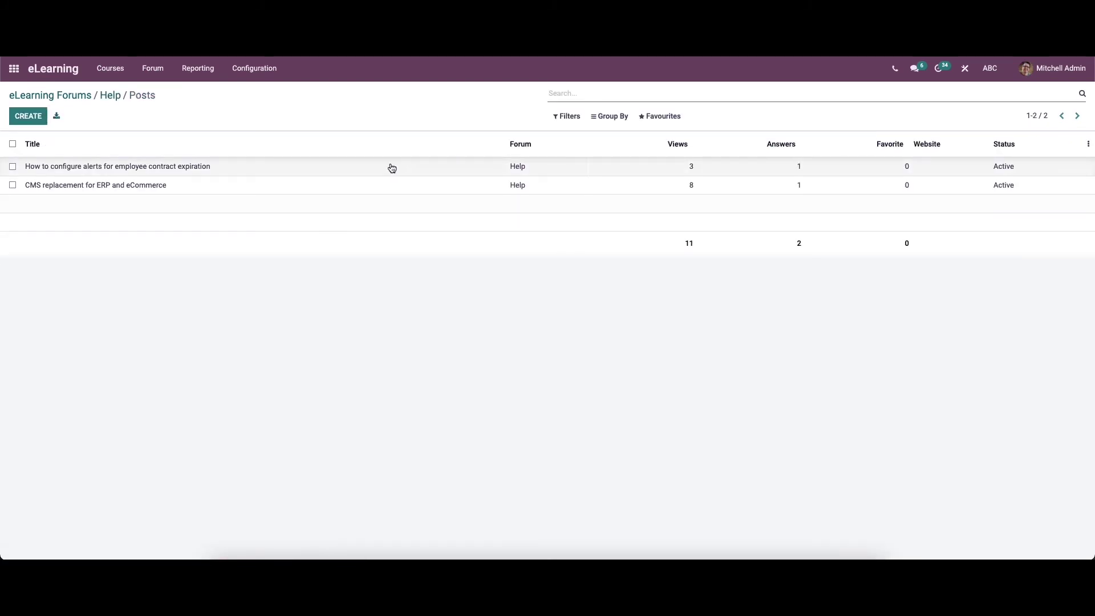
{"action": "left_click", "coordinate": [112, 95]}
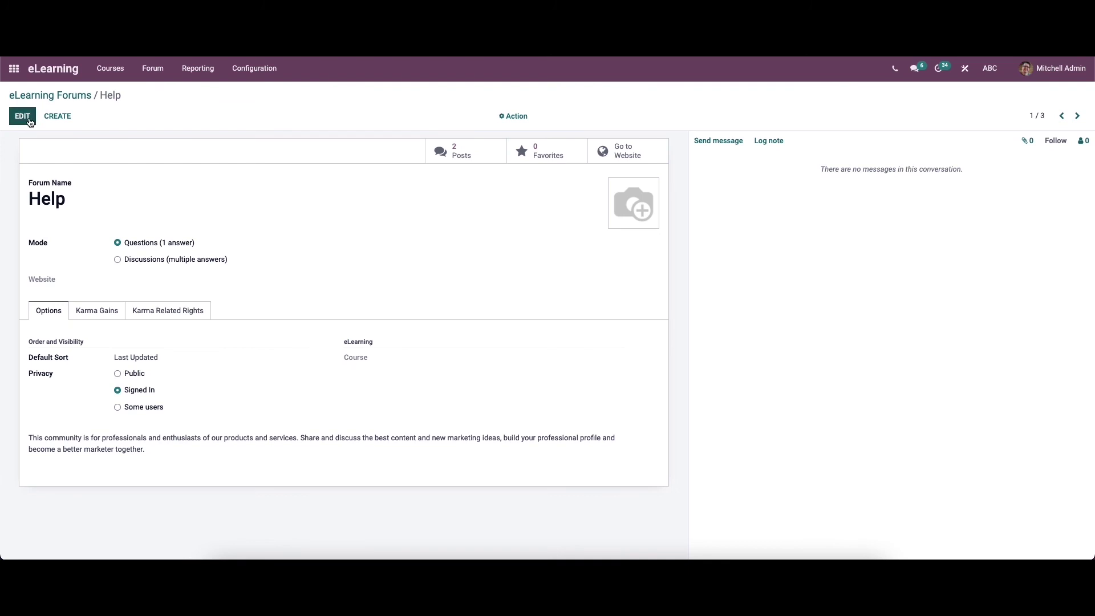
{"action": "left_click", "coordinate": [40, 100]}
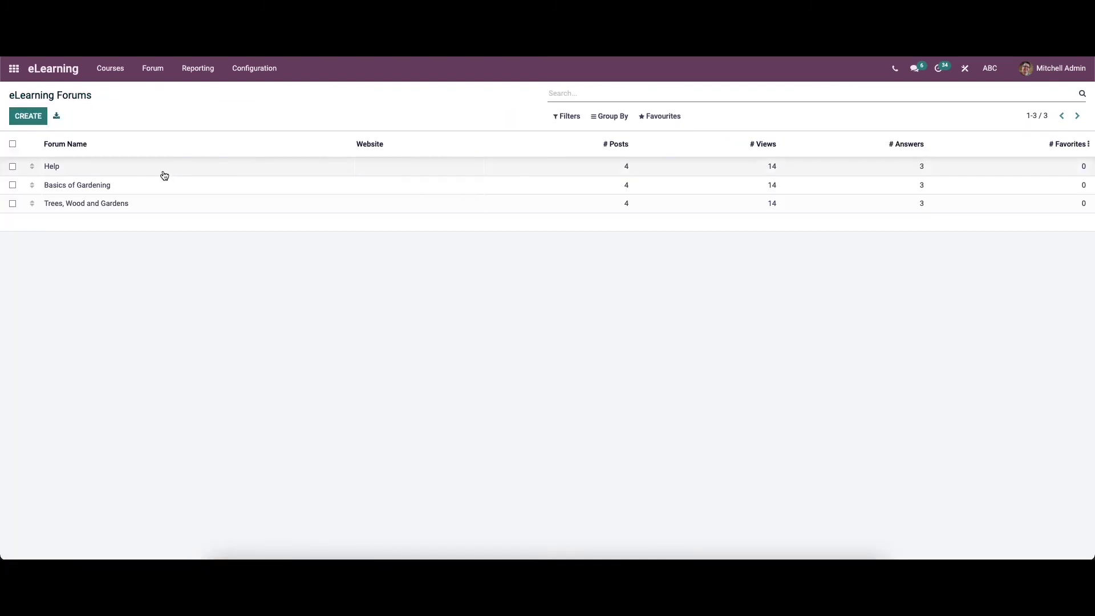
{"action": "left_click", "coordinate": [31, 118]}
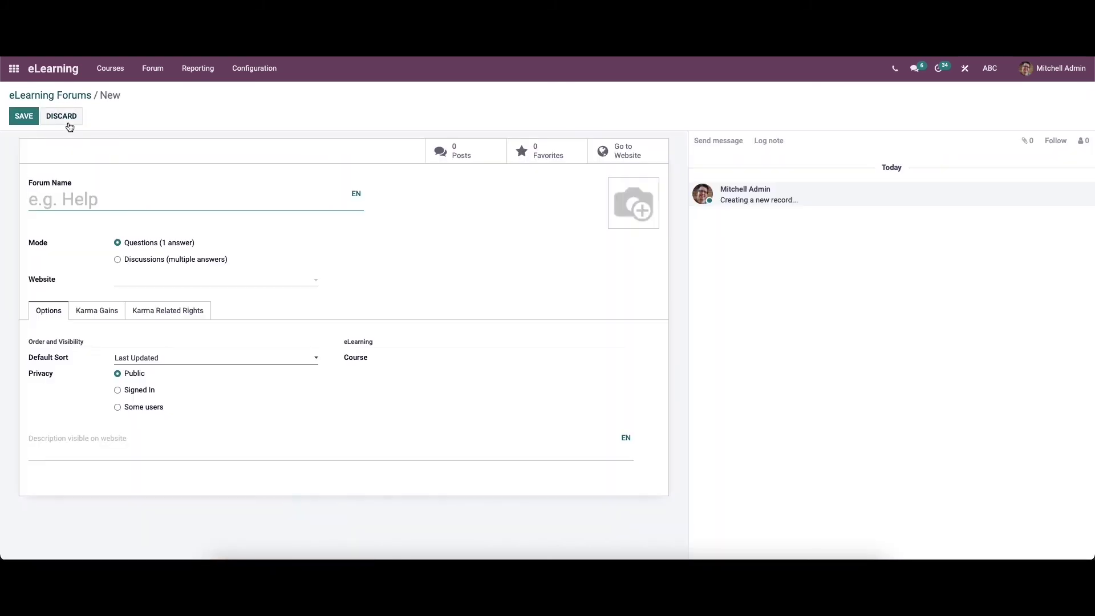
{"action": "left_click", "coordinate": [61, 116]}
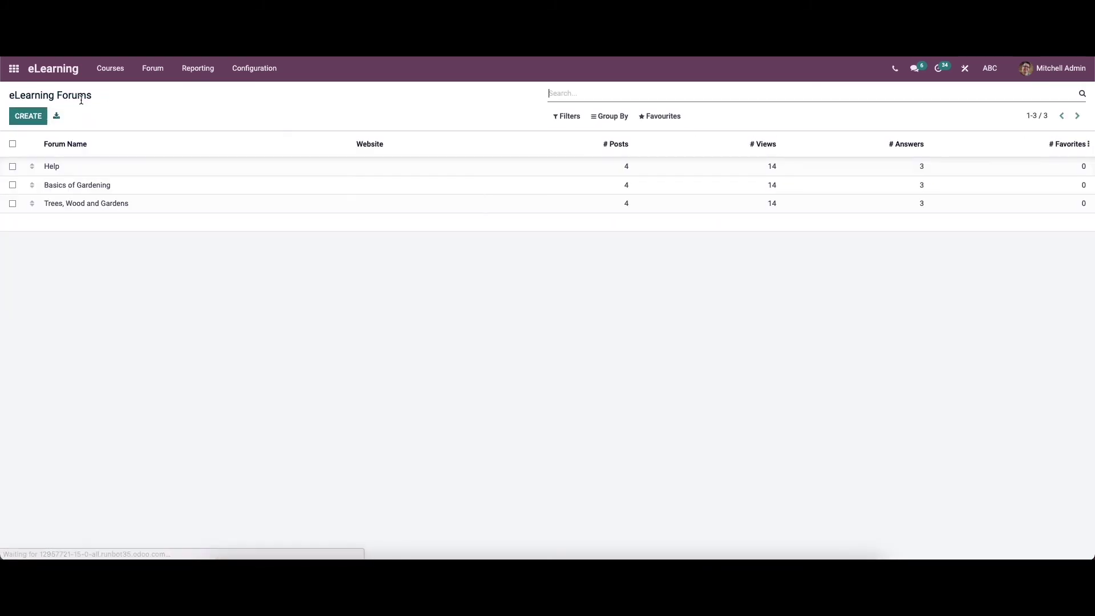
Review the eLearning forum posts and the forum choices on a blank new post, discarding that post.
{"action": "left_click", "coordinate": [153, 69]}
{"action": "left_click", "coordinate": [163, 105]}
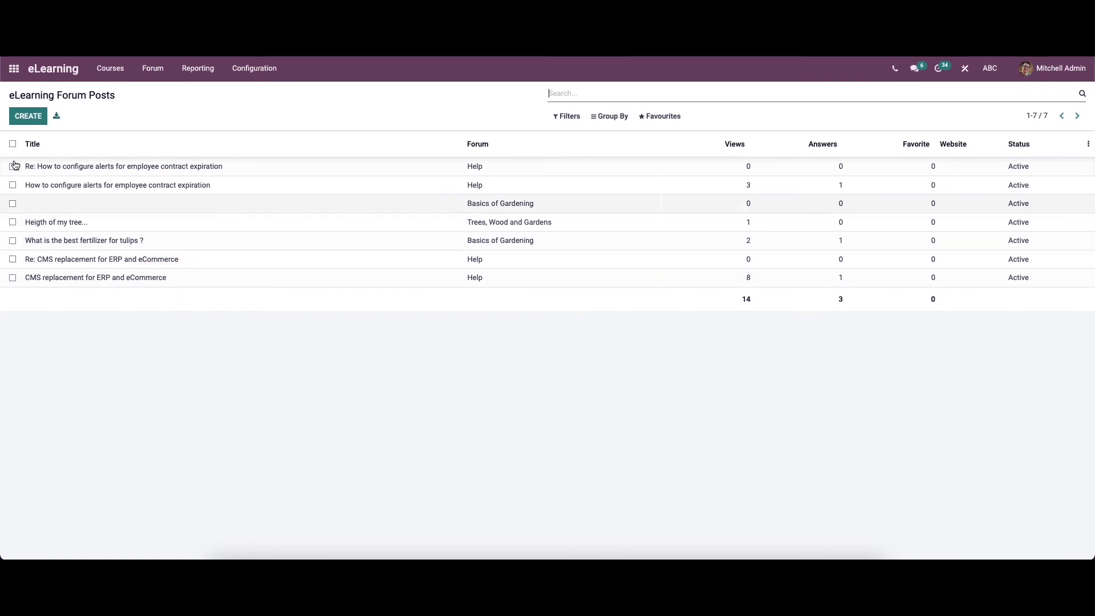
{"action": "left_click", "coordinate": [31, 119]}
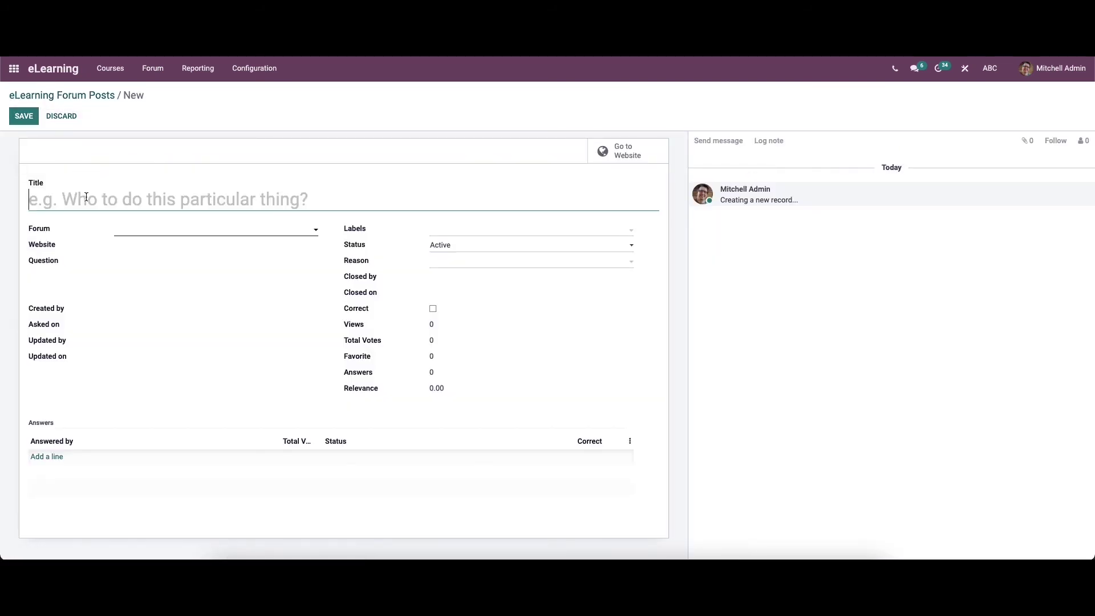
{"action": "left_click", "coordinate": [217, 231]}
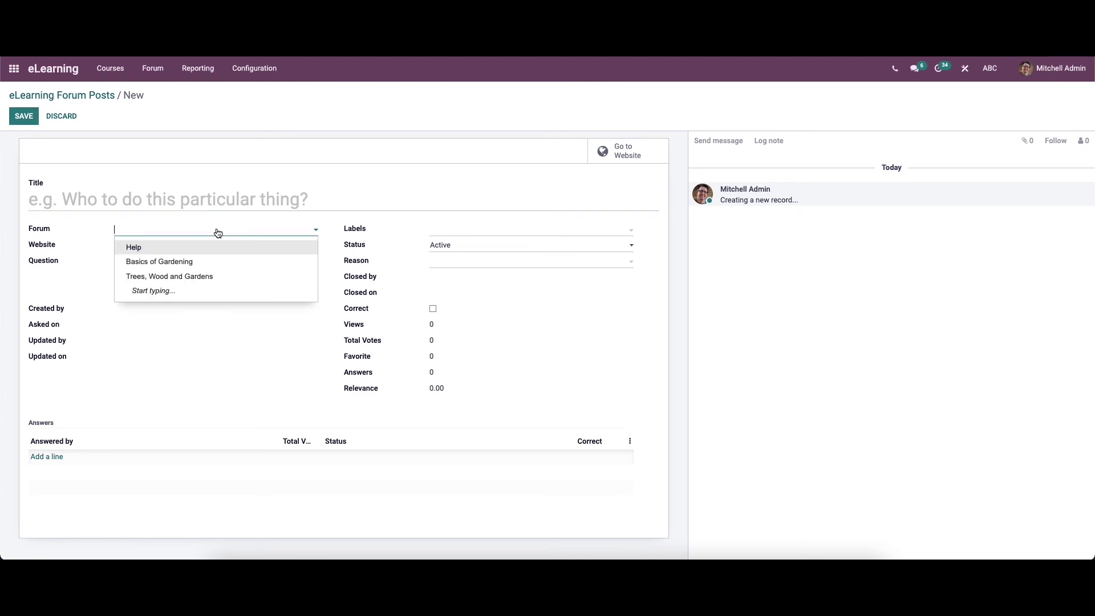
{"action": "left_click", "coordinate": [202, 232]}
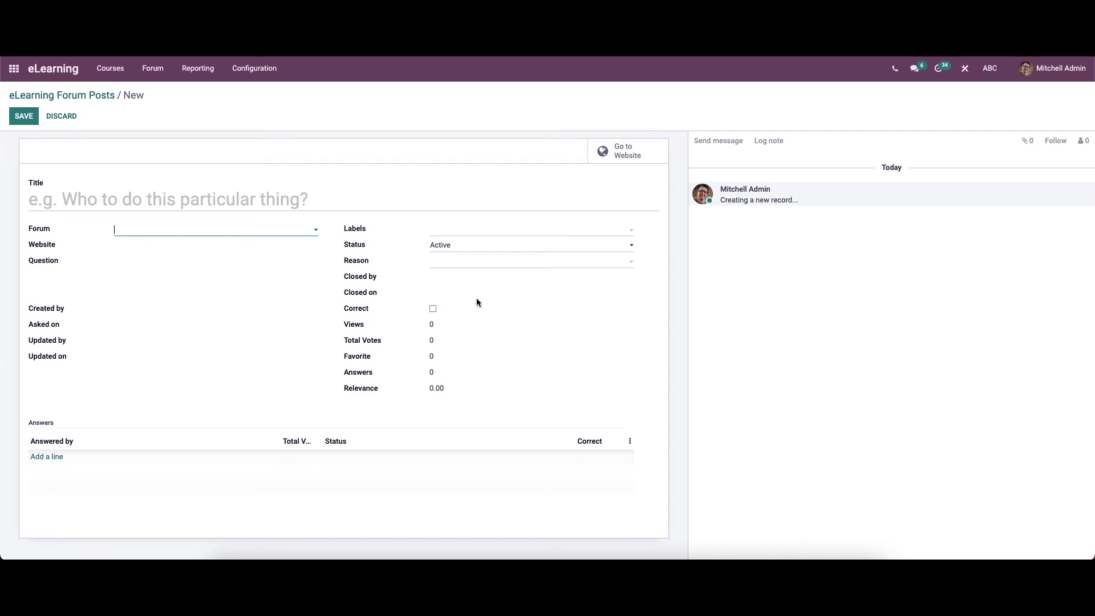
{"action": "left_click", "coordinate": [54, 115]}
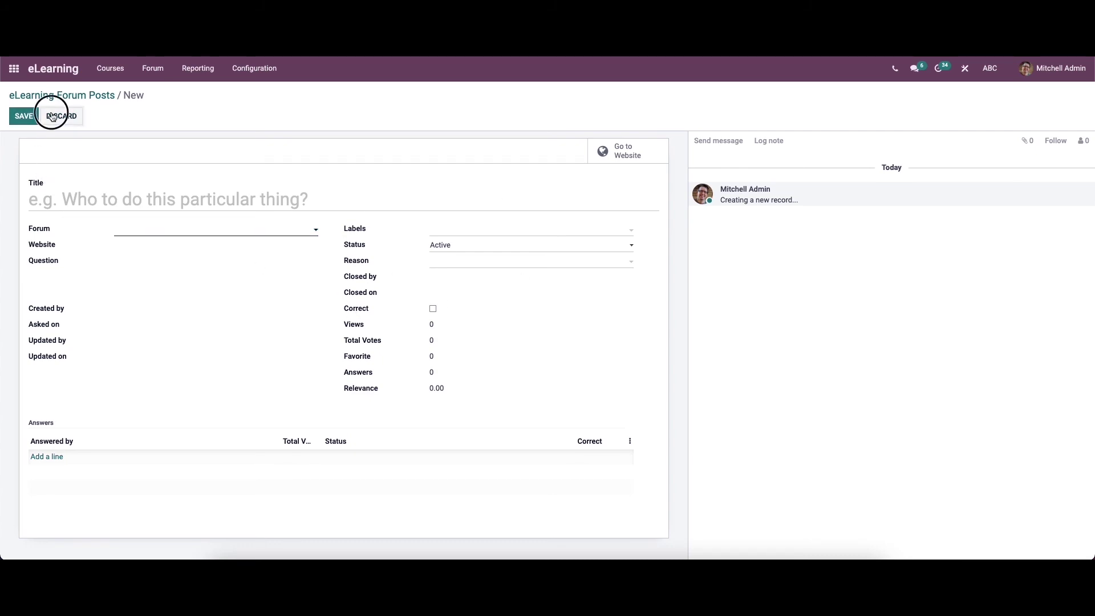
Review the courses report and inspect the Taking care of Trees course record before returning to the report.
{"action": "left_click", "coordinate": [200, 69]}
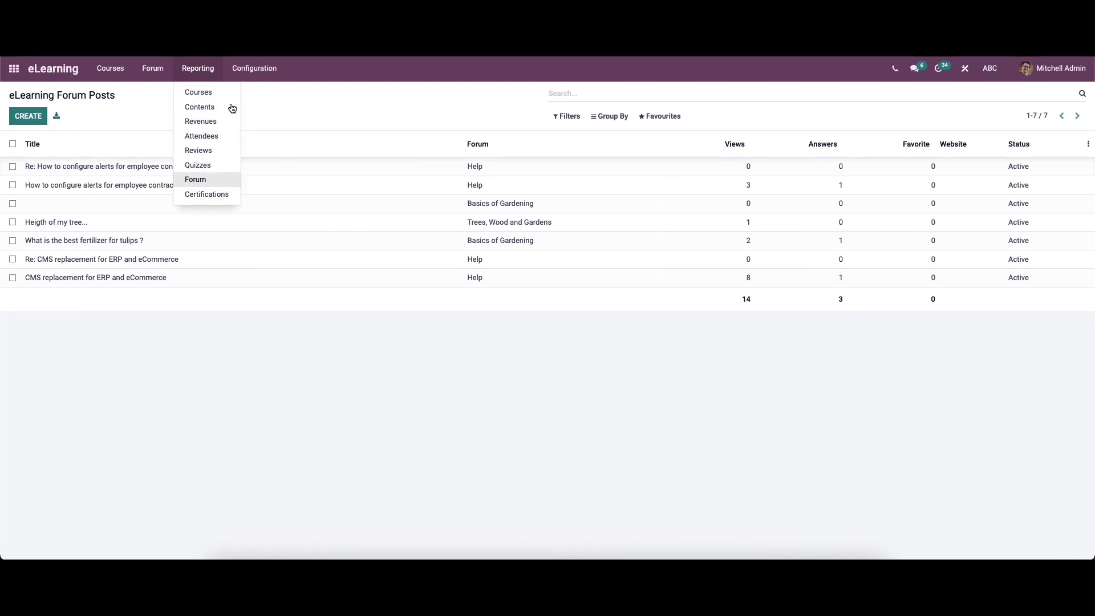
{"action": "left_click", "coordinate": [200, 89]}
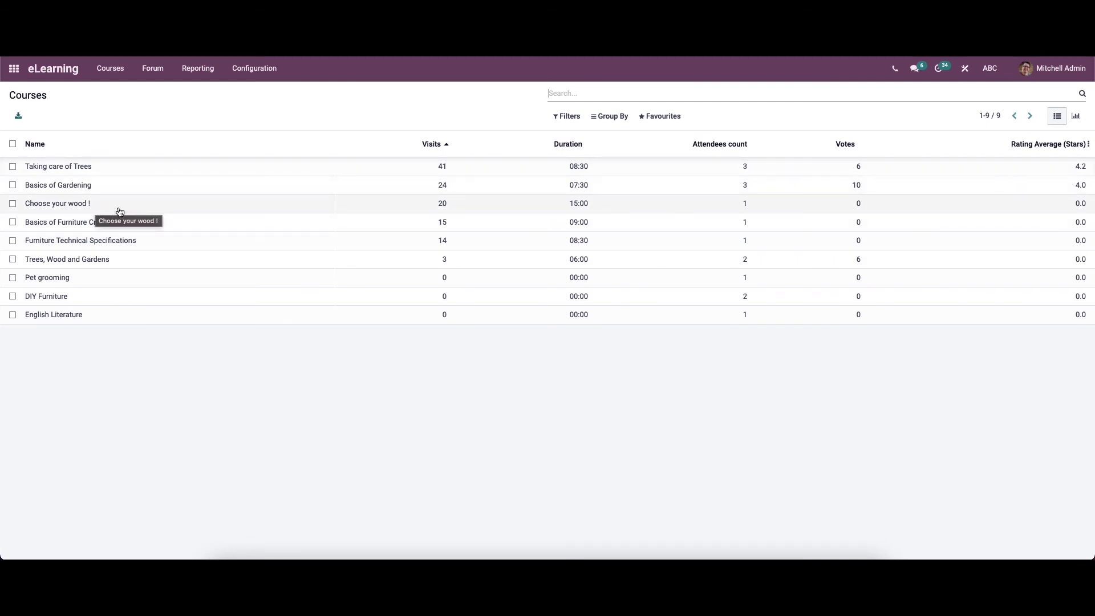
{"action": "left_click", "coordinate": [115, 172]}
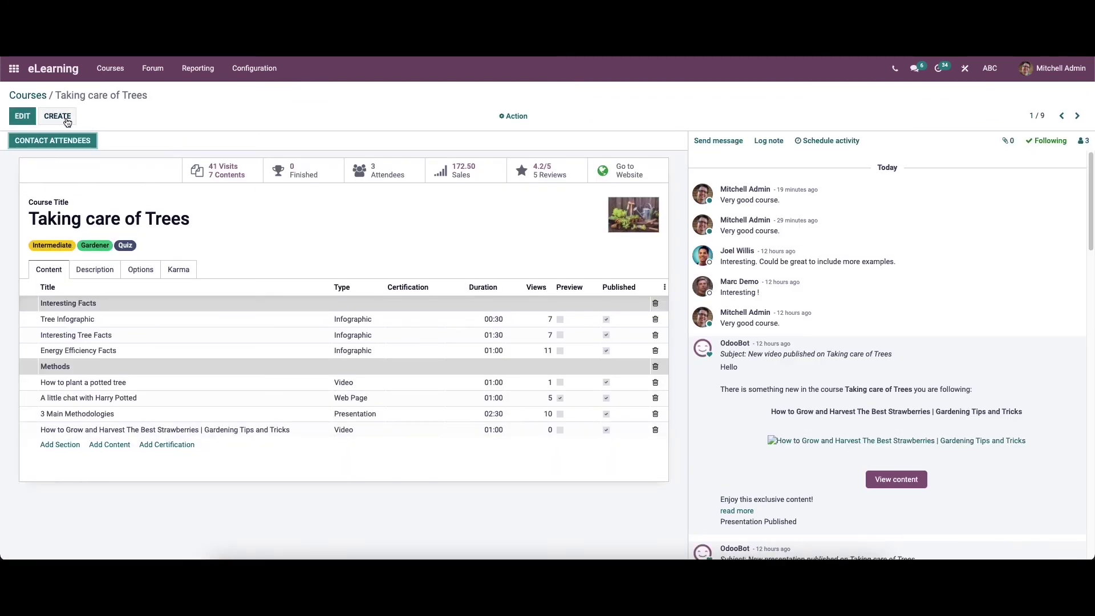
{"action": "left_click", "coordinate": [27, 95]}
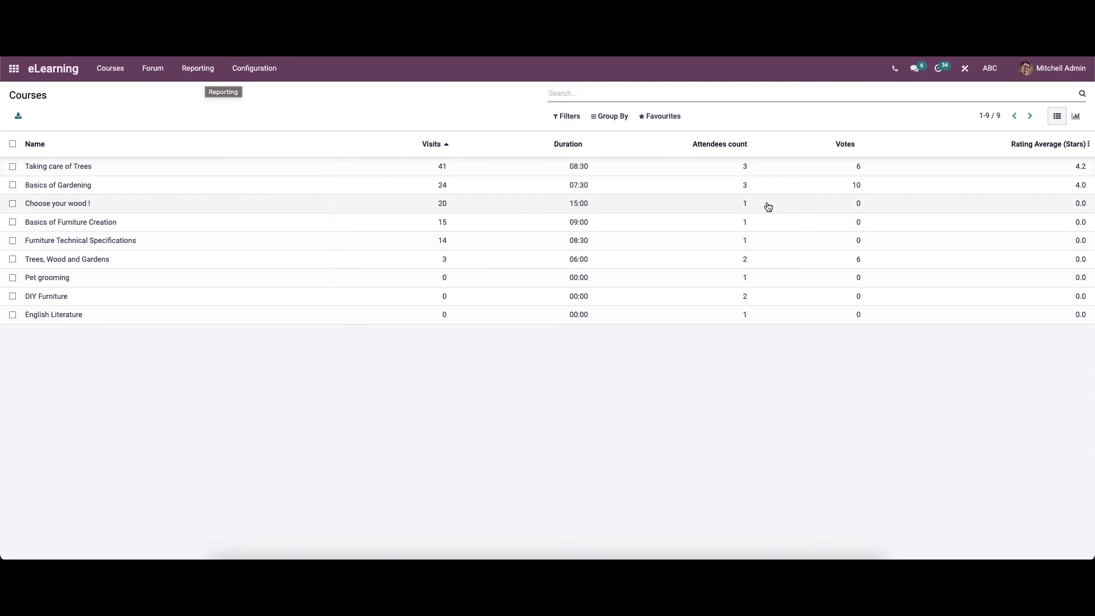
Show the courses report as a graph and check its available measures, keeping Visits.
{"action": "left_click", "coordinate": [1059, 122]}
{"action": "left_click", "coordinate": [1075, 118]}
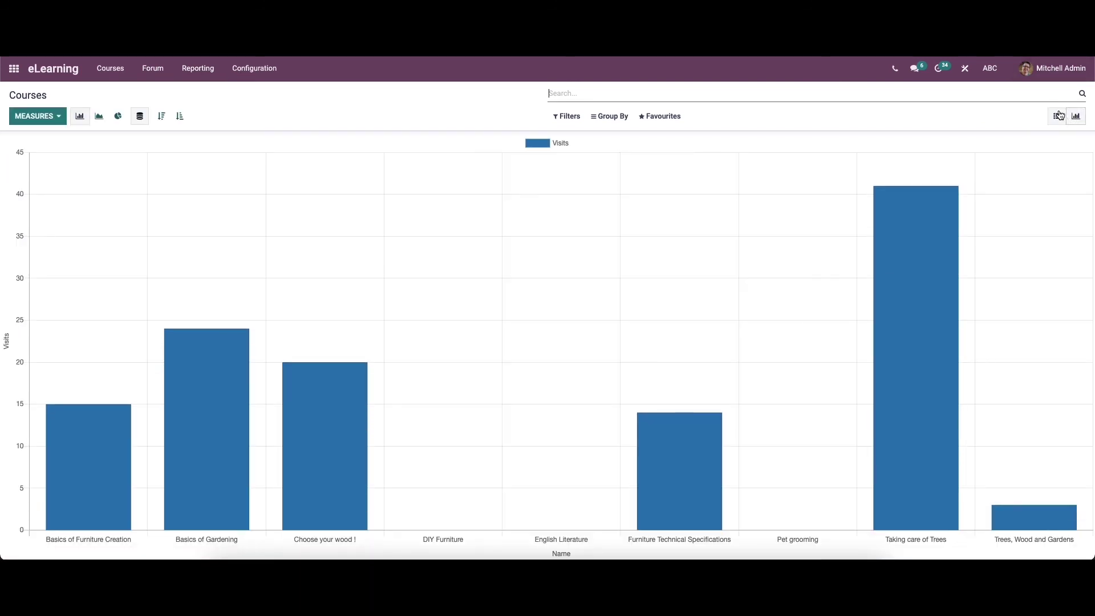
{"action": "left_click", "coordinate": [52, 118]}
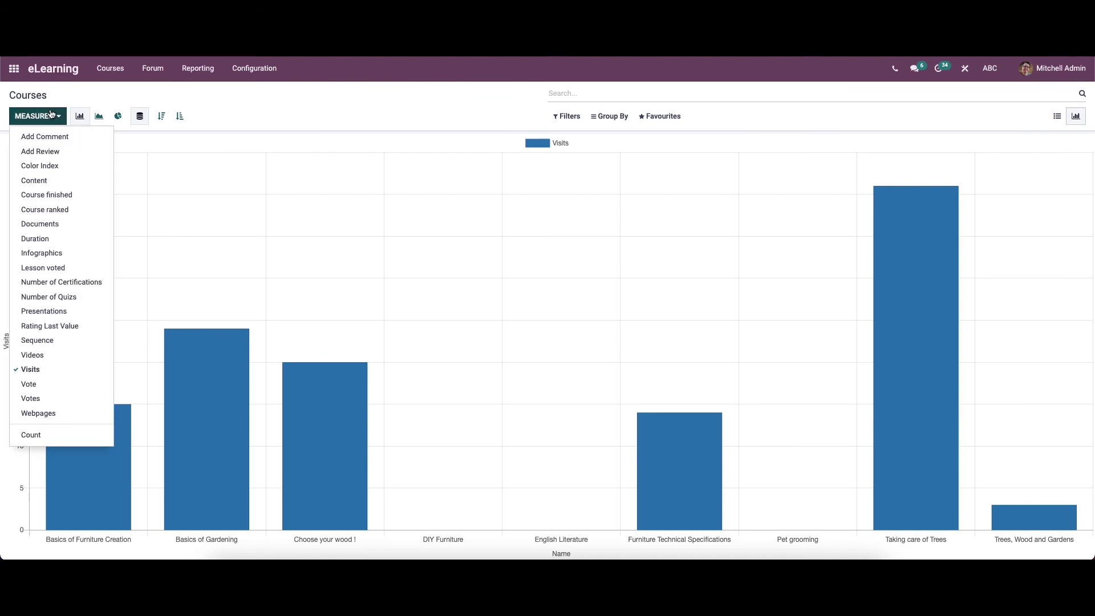
{"action": "left_click", "coordinate": [245, 135]}
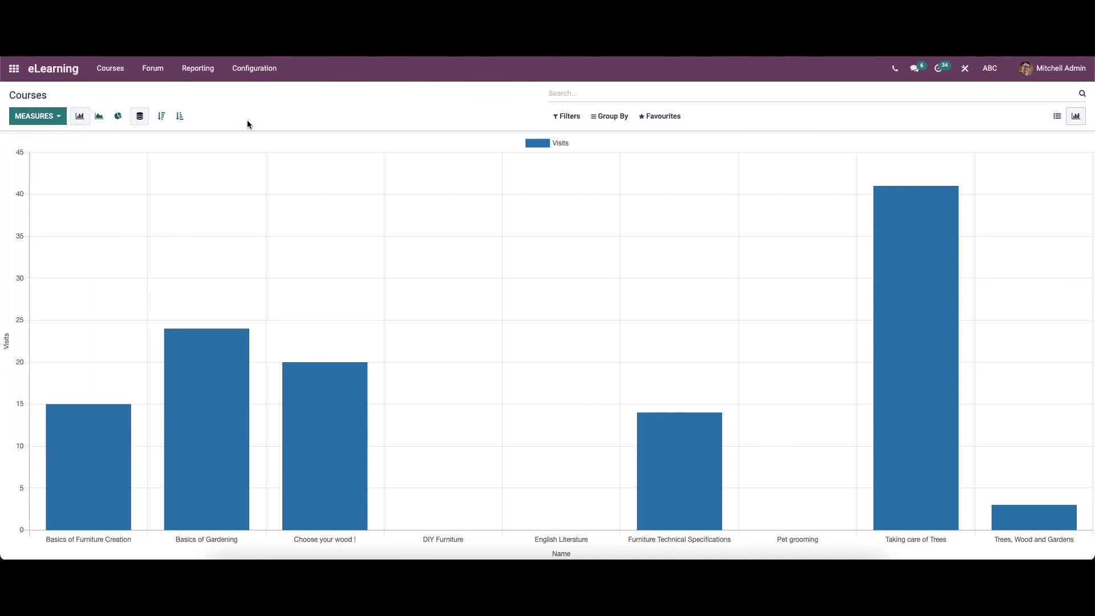
Compare the courses report as line, pie and bar charts, check its grouping and favourites options, and return to the list view.
{"action": "left_click", "coordinate": [80, 117]}
{"action": "left_click", "coordinate": [98, 116]}
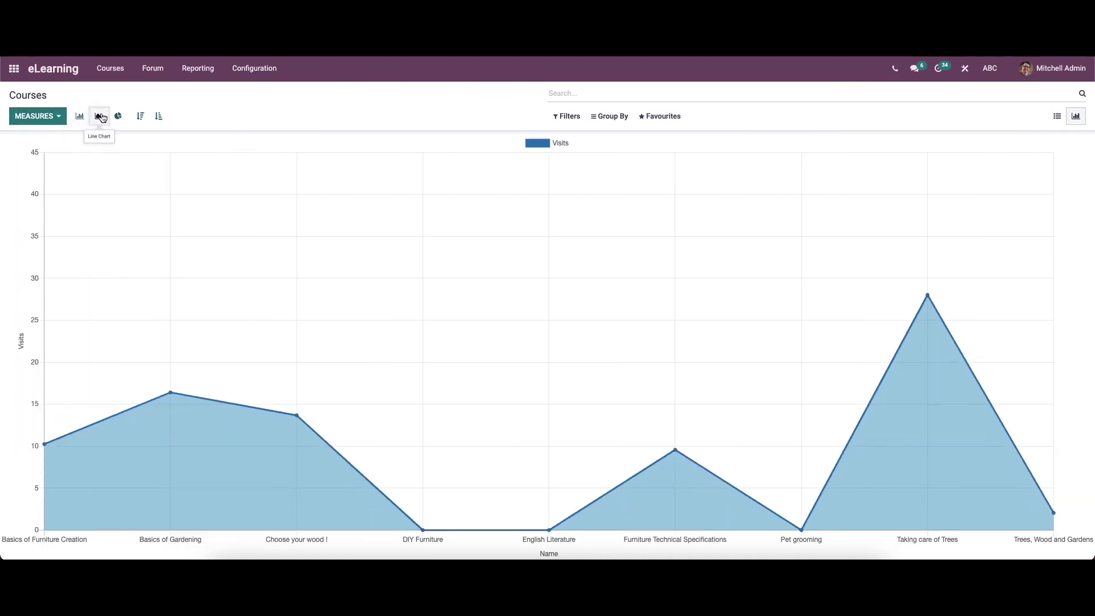
{"action": "left_click", "coordinate": [118, 116]}
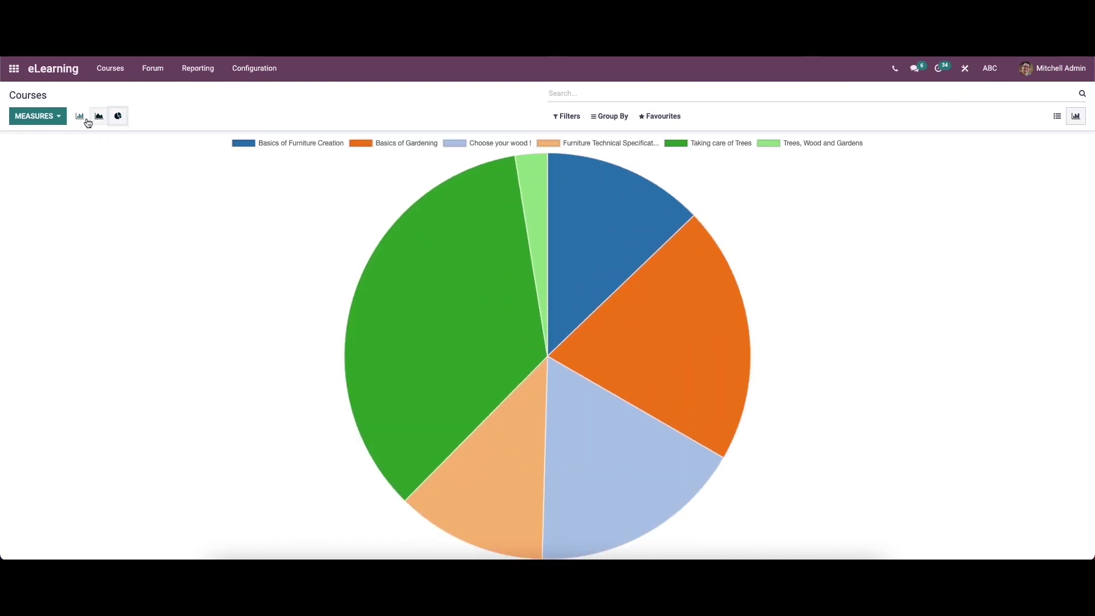
{"action": "left_click", "coordinate": [80, 117]}
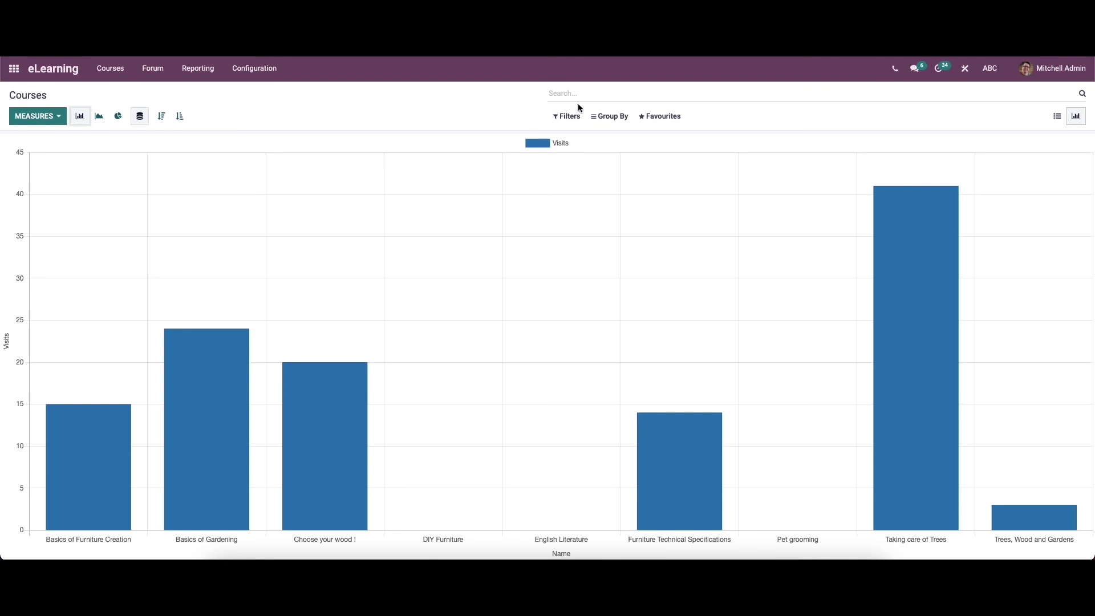
{"action": "left_click", "coordinate": [598, 117]}
{"action": "left_click", "coordinate": [662, 117]}
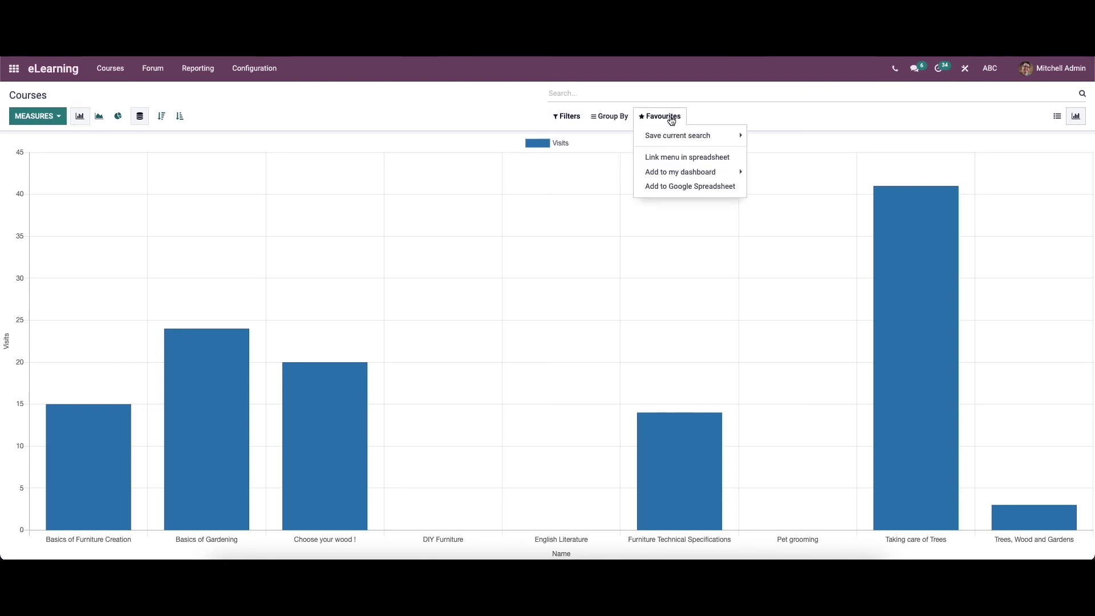
{"action": "left_click", "coordinate": [1056, 117]}
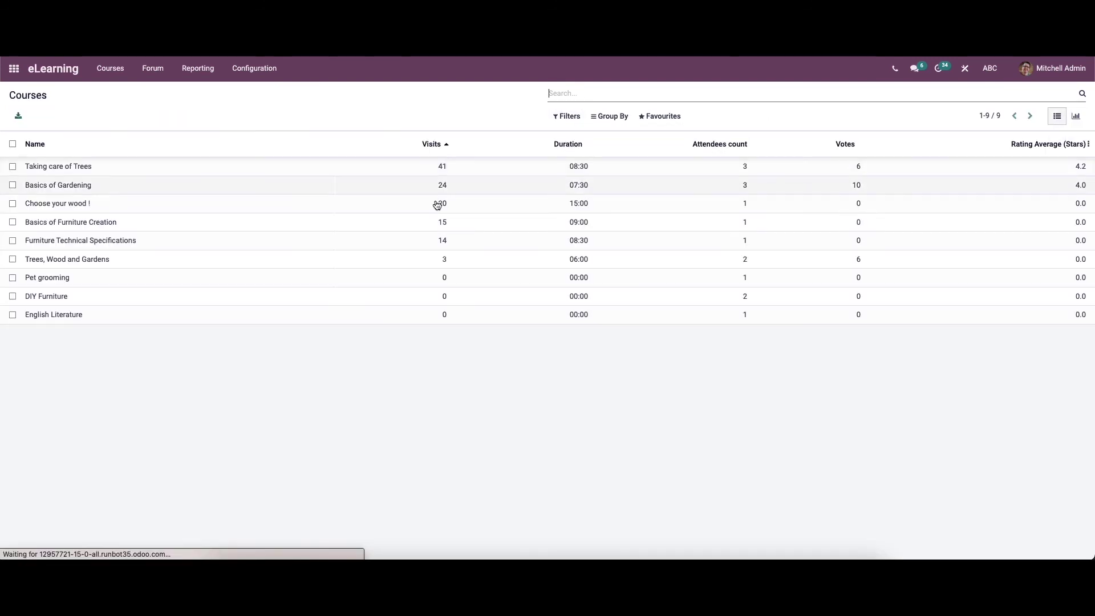
Open the contents report and check its available measures, keeping Views.
{"action": "left_click", "coordinate": [208, 72]}
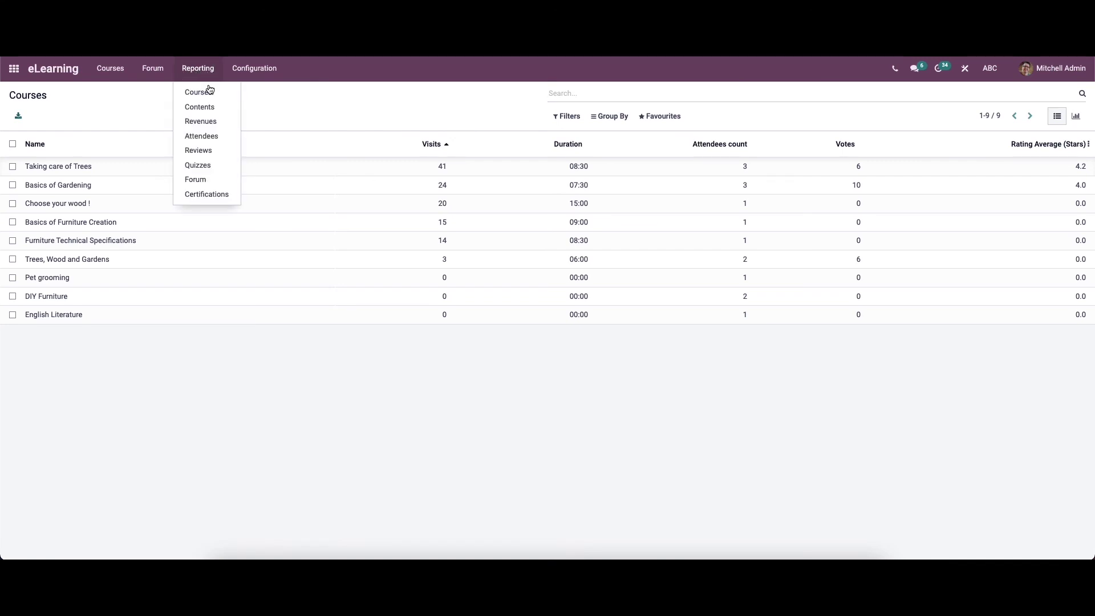
{"action": "left_click", "coordinate": [217, 110]}
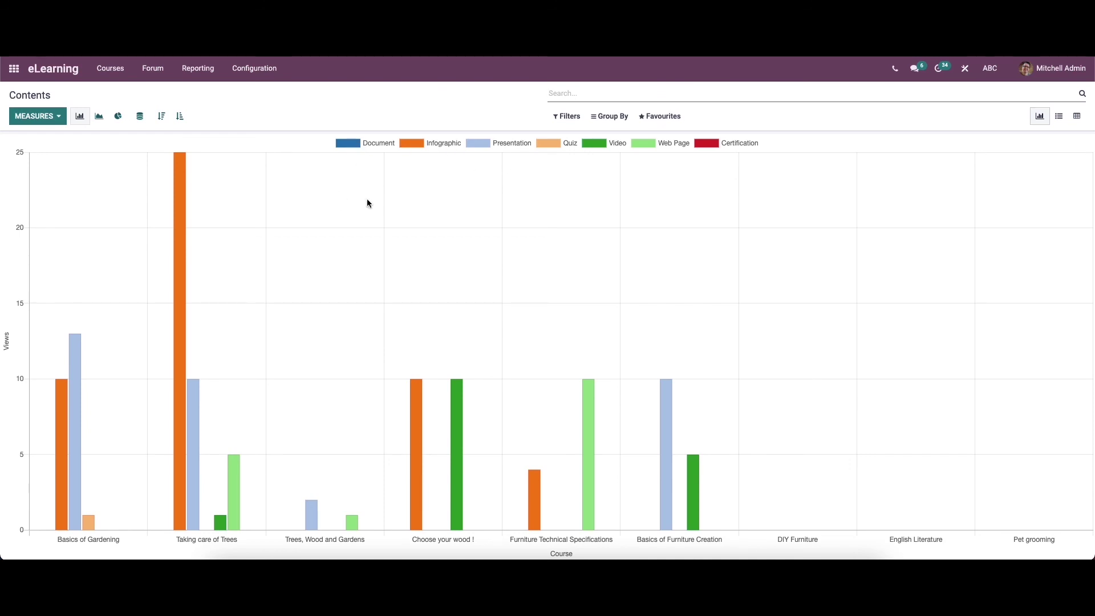
{"action": "left_click", "coordinate": [47, 118]}
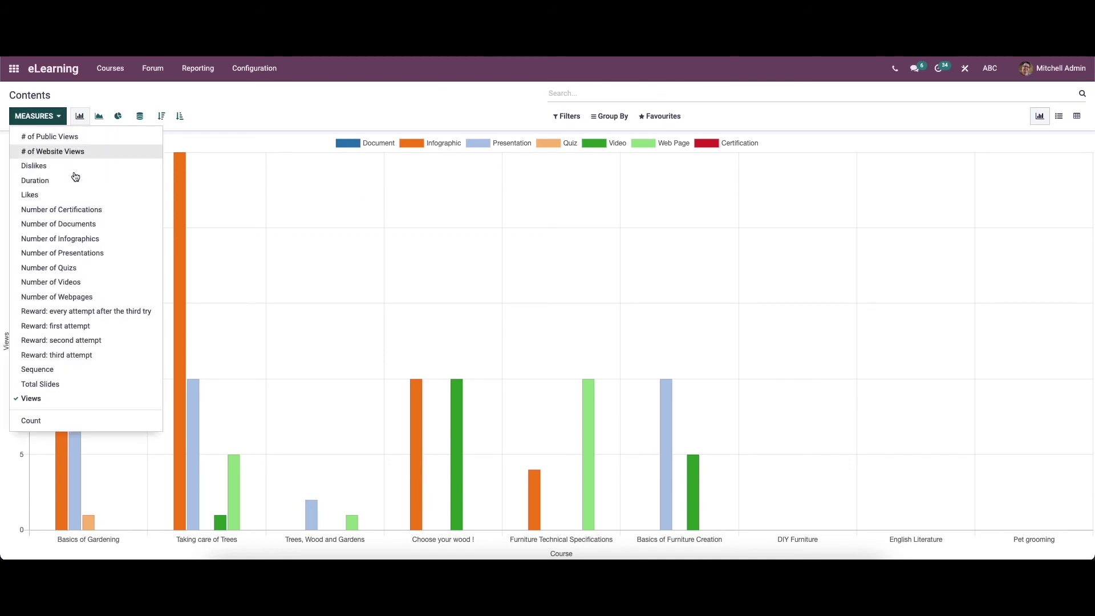
{"action": "left_click", "coordinate": [53, 84]}
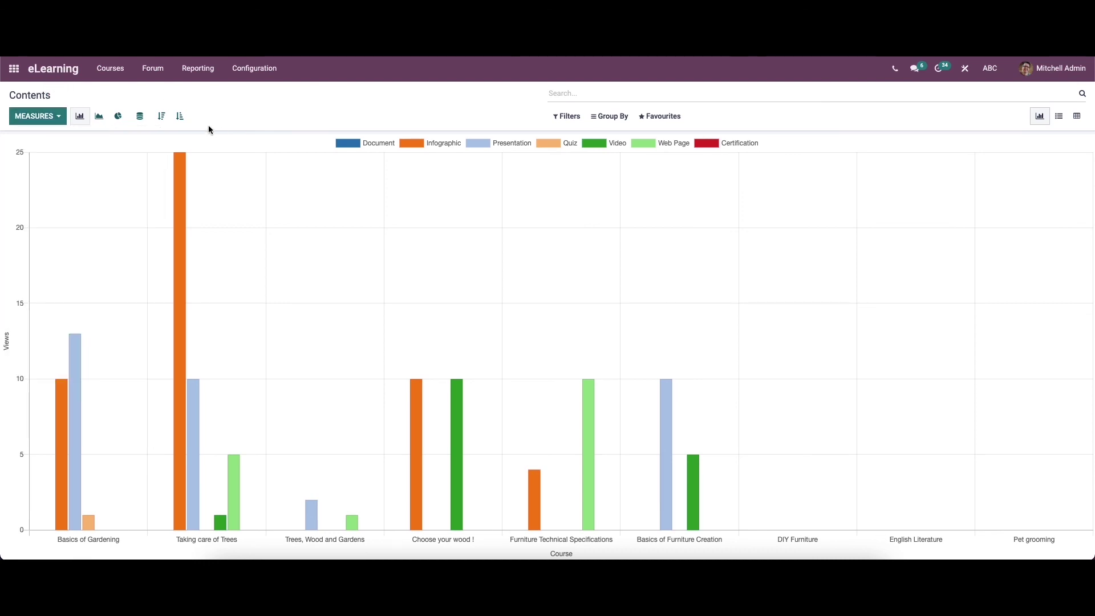
Look at the contents report as a list and a pivot table, return to the graph, and view the revenues report.
{"action": "left_click", "coordinate": [1040, 116]}
{"action": "left_click", "coordinate": [1057, 117]}
{"action": "left_click", "coordinate": [1076, 118]}
{"action": "left_click", "coordinate": [1039, 117]}
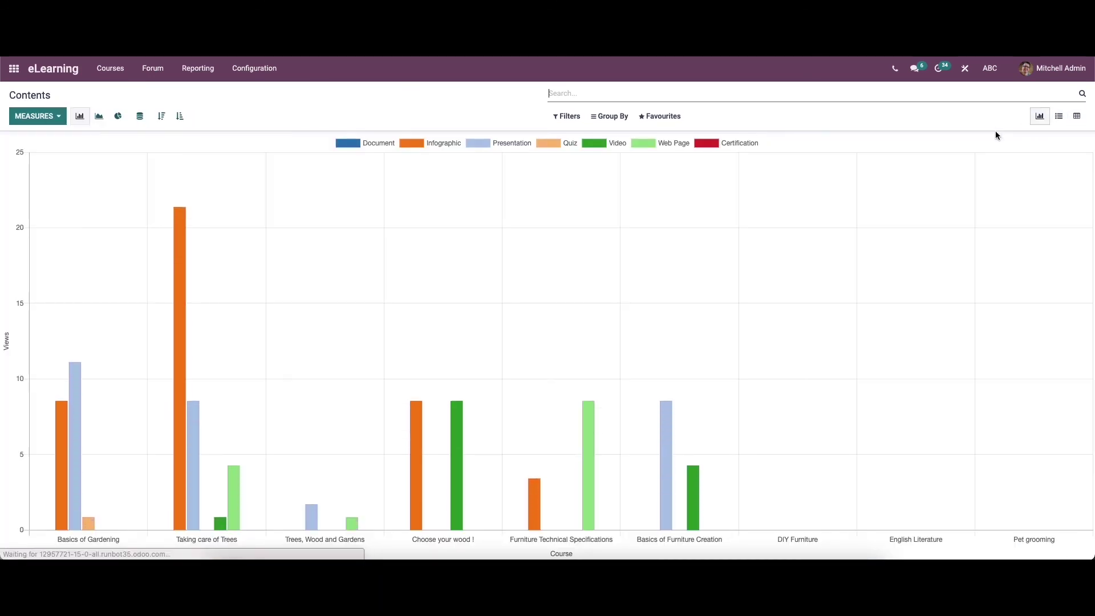
{"action": "left_click", "coordinate": [197, 68]}
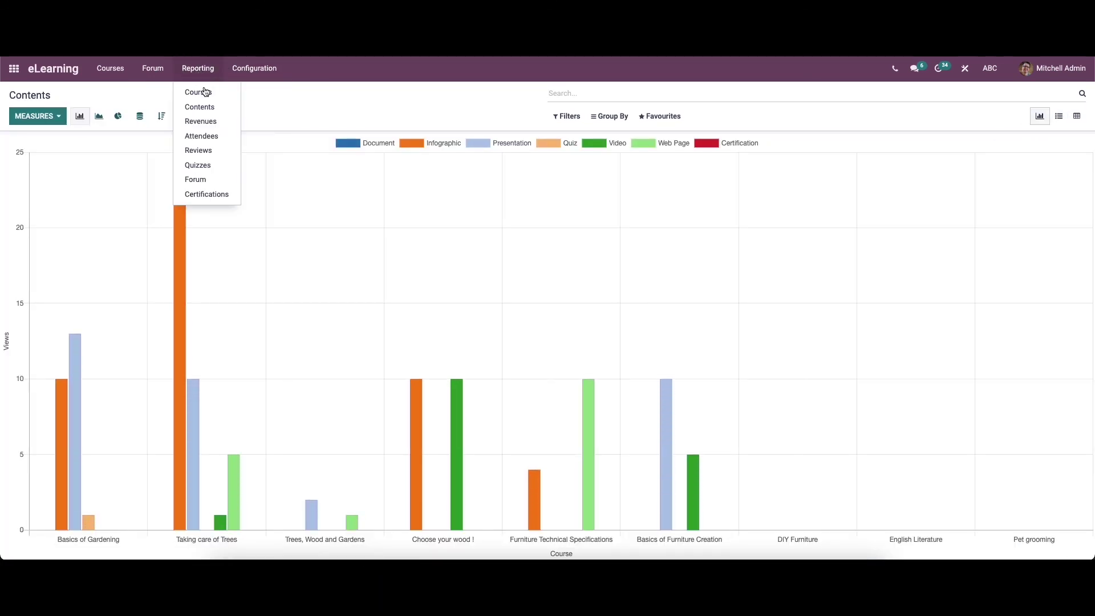
{"action": "left_click", "coordinate": [208, 118]}
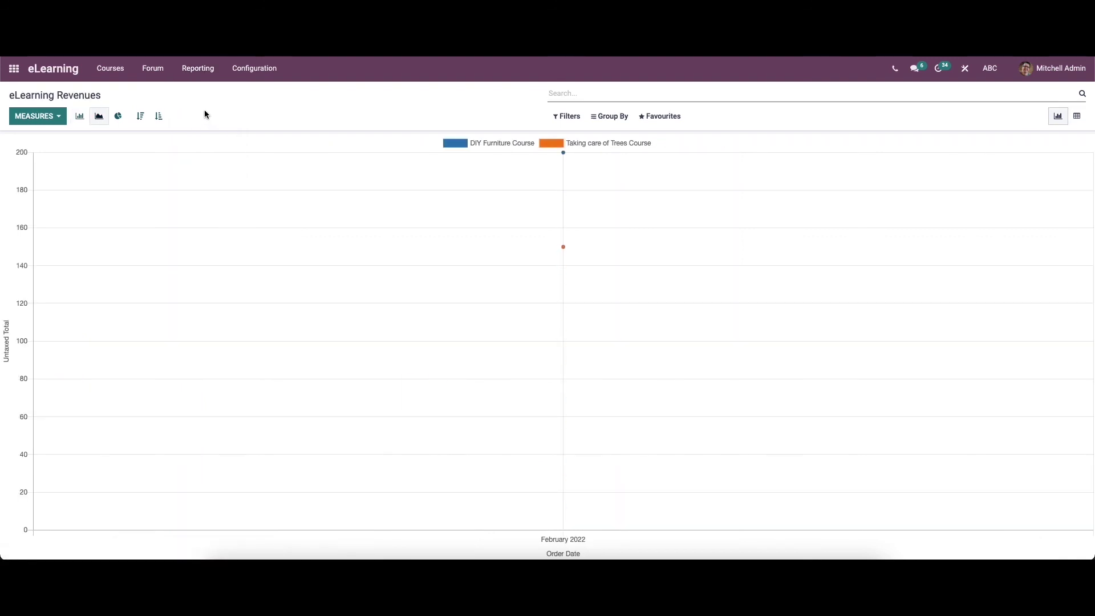
Remove the Basics of Furniture Creation entry from the attendees report and show the remaining attendees as cards.
{"action": "left_click", "coordinate": [201, 69]}
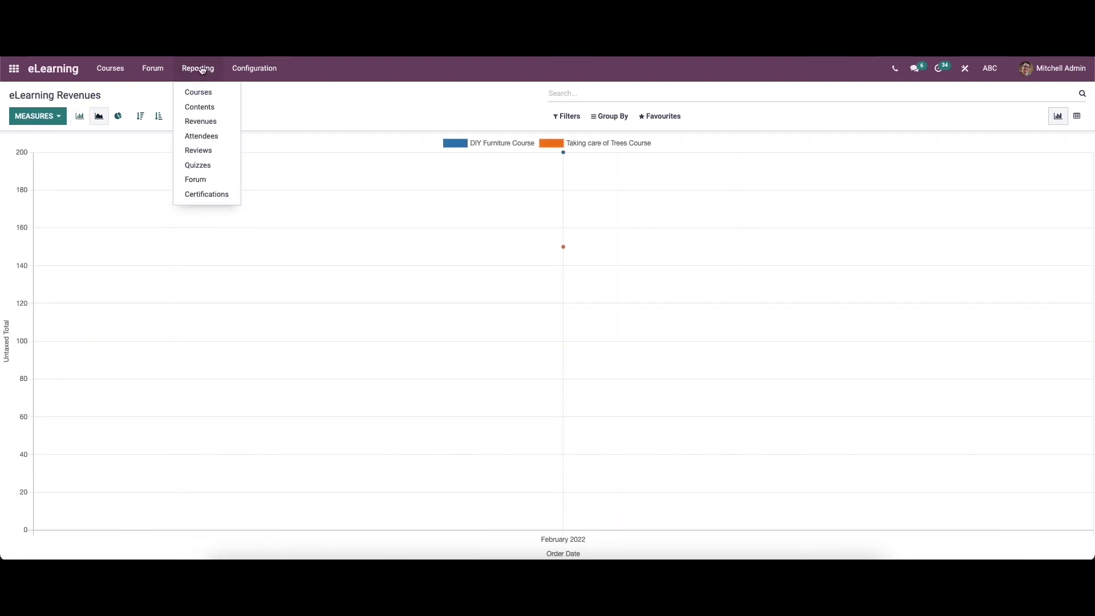
{"action": "left_click", "coordinate": [202, 137]}
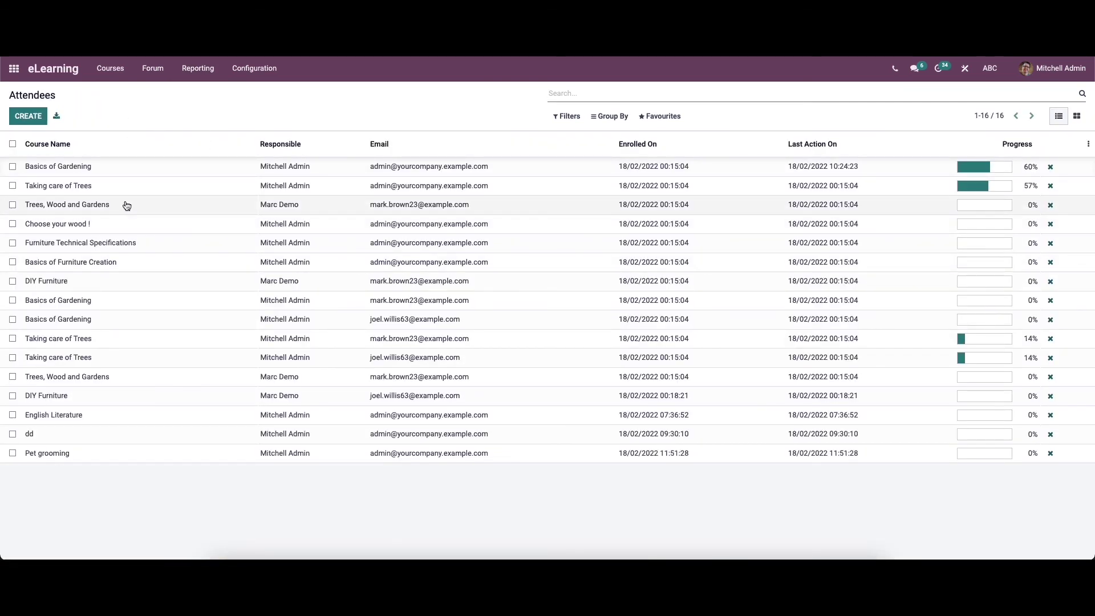
{"action": "left_click", "coordinate": [177, 171]}
{"action": "left_click", "coordinate": [189, 115]}
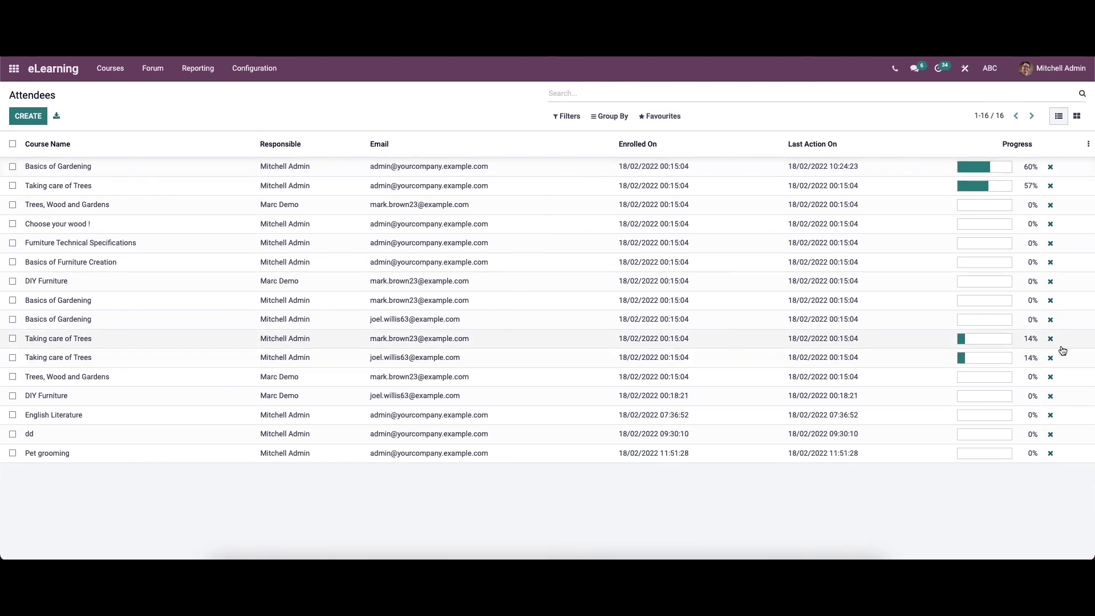
{"action": "left_click", "coordinate": [1050, 263]}
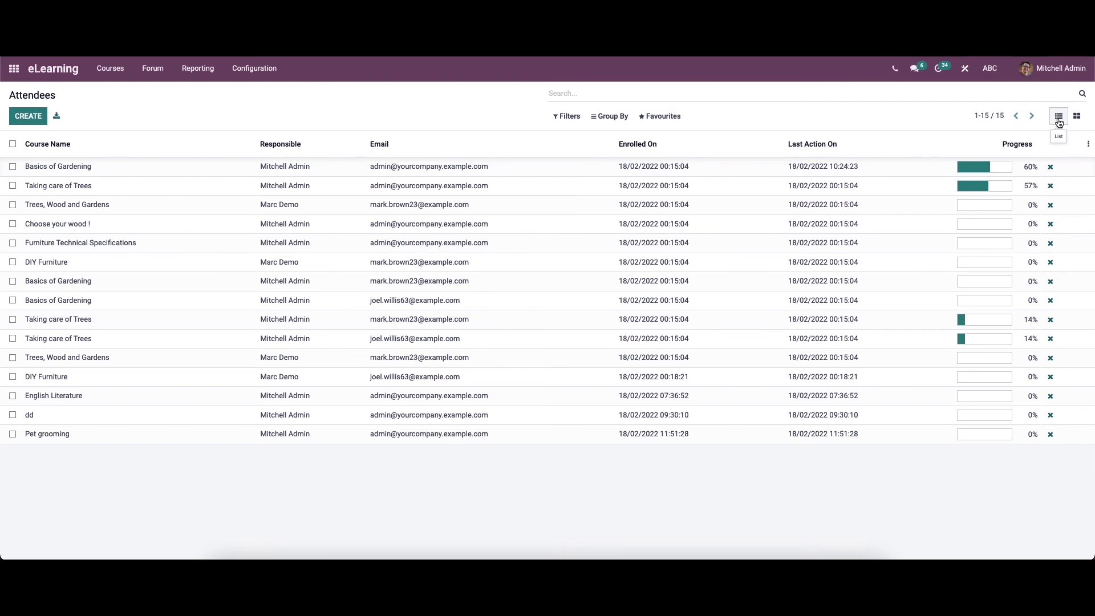
{"action": "left_click", "coordinate": [1076, 116]}
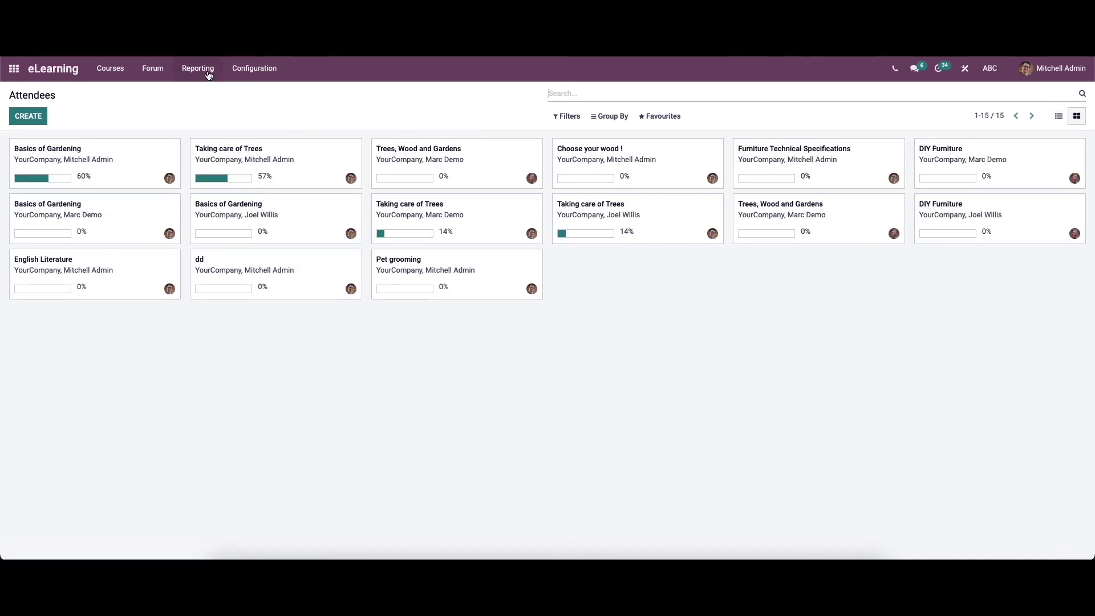
Open the reviews report and compare the Document and Parent Document measures, ending on Rating Value.
{"action": "left_click", "coordinate": [209, 74]}
{"action": "left_click", "coordinate": [209, 152]}
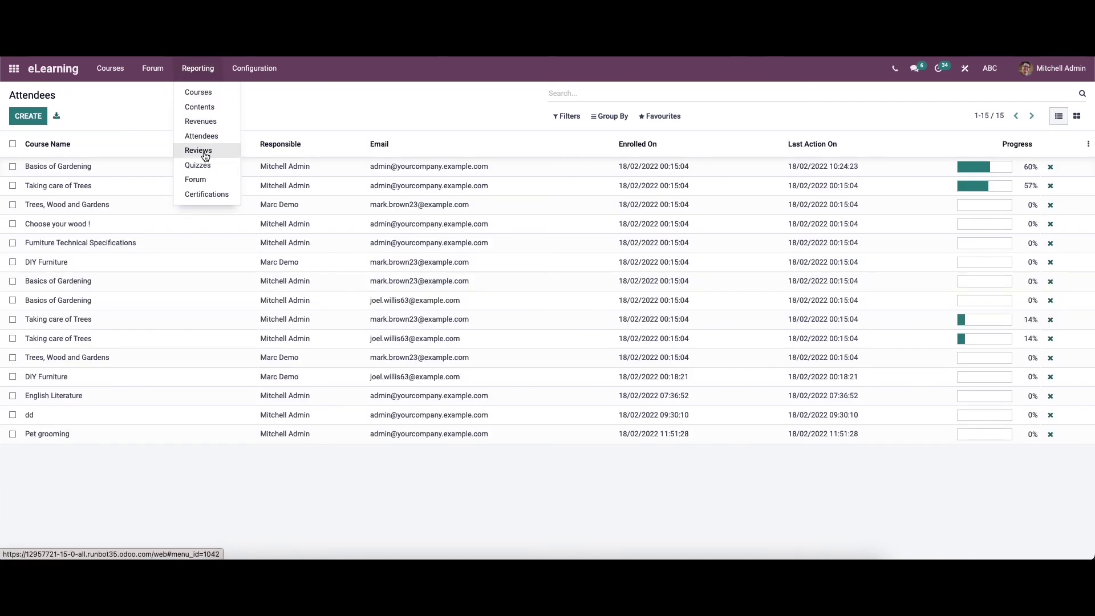
{"action": "left_click", "coordinate": [204, 152]}
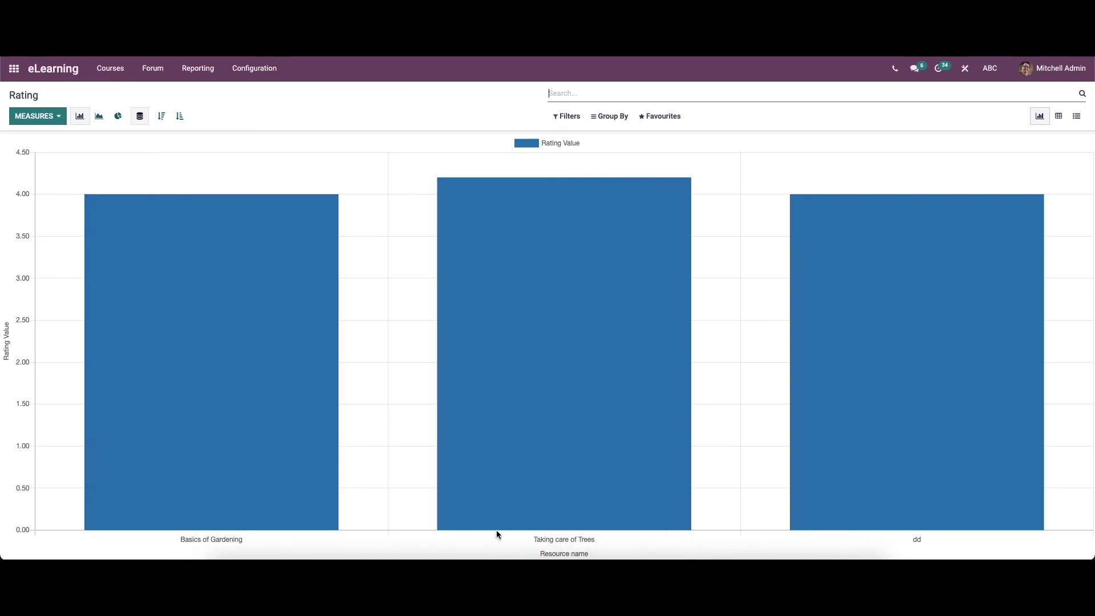
{"action": "mouse_move", "coordinate": [258, 337]}
{"action": "left_click", "coordinate": [48, 116]}
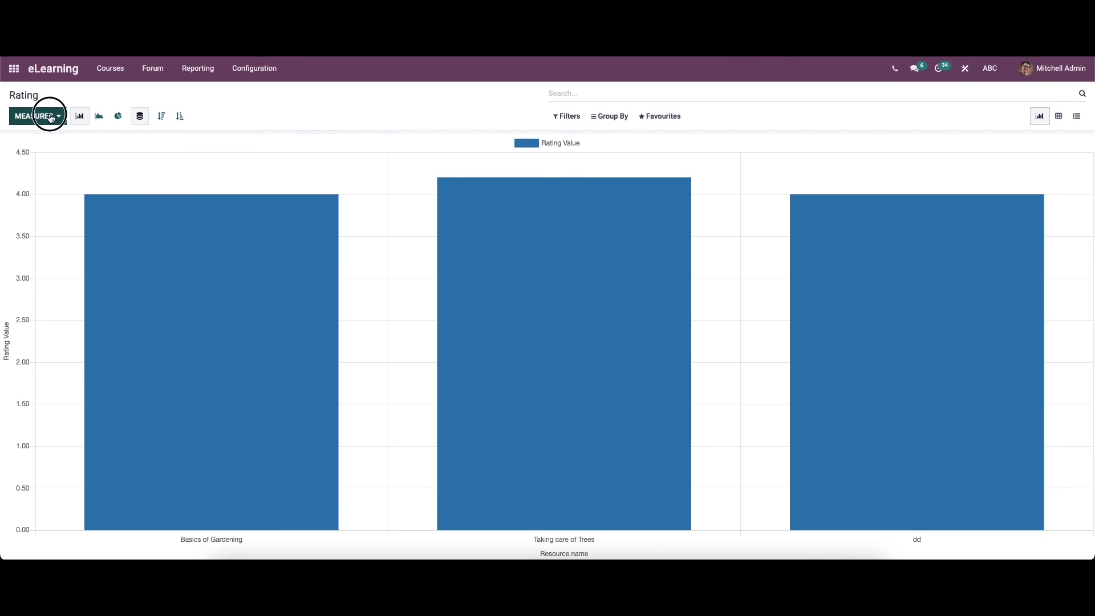
{"action": "left_click", "coordinate": [53, 137]}
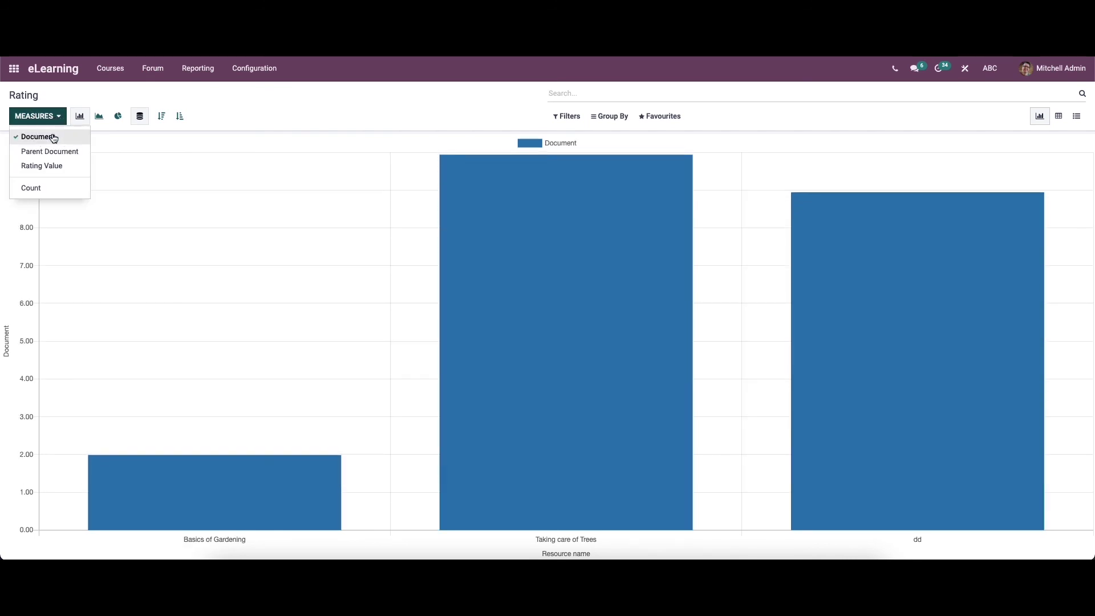
{"action": "left_click", "coordinate": [53, 158]}
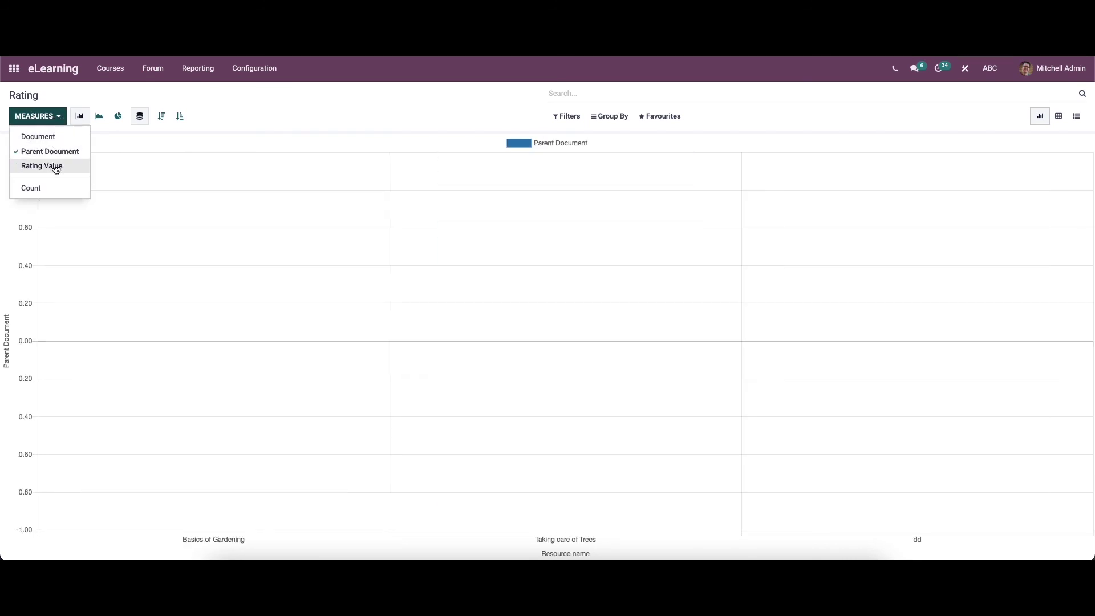
{"action": "left_click", "coordinate": [59, 165]}
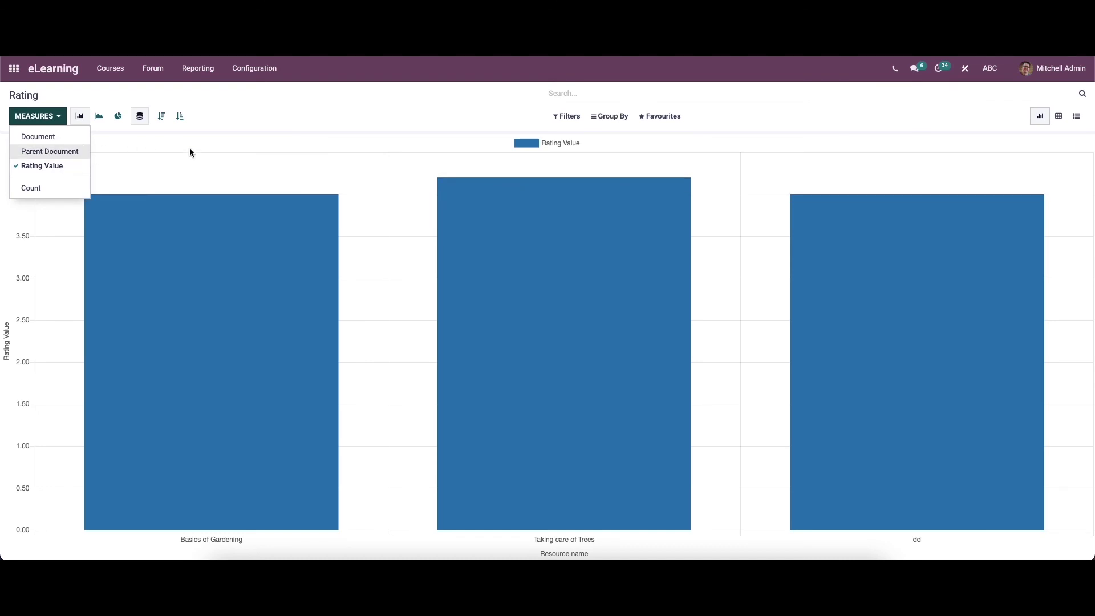
View the quizzes report and check its filter, grouping and favourites options.
{"action": "left_click", "coordinate": [192, 74]}
{"action": "left_click", "coordinate": [207, 169]}
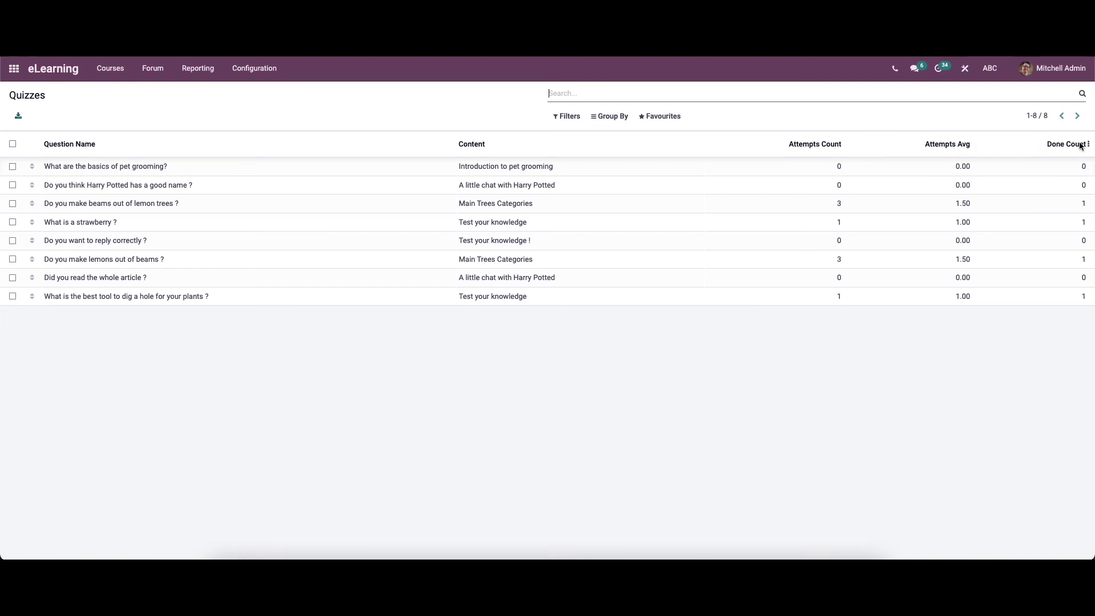
{"action": "left_click", "coordinate": [565, 117]}
{"action": "left_click", "coordinate": [608, 116]}
{"action": "left_click", "coordinate": [661, 116]}
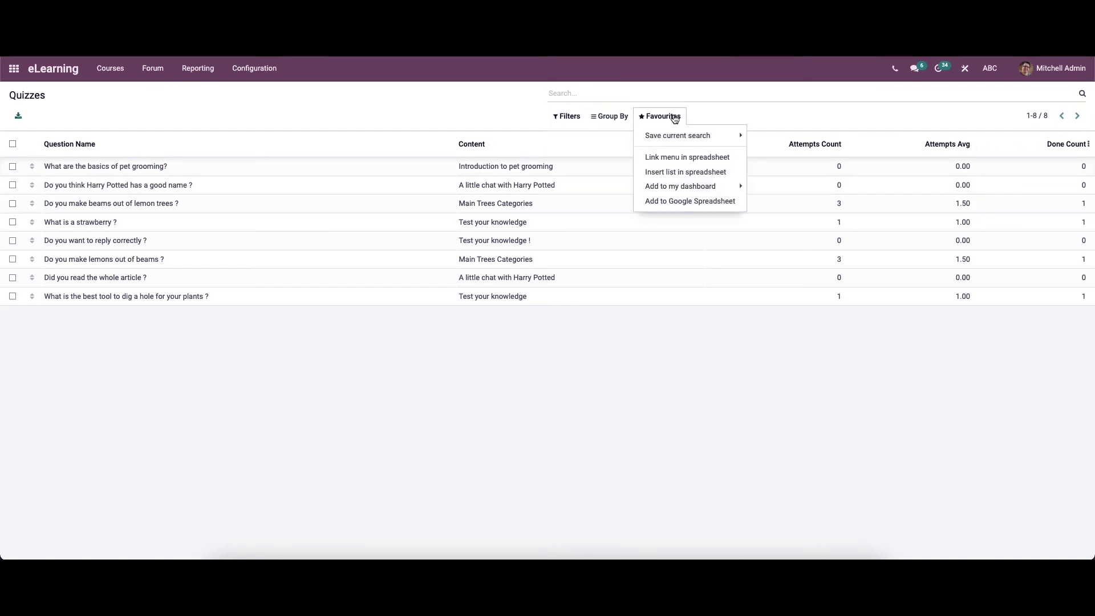
{"action": "left_click", "coordinate": [608, 117]}
{"action": "left_click", "coordinate": [627, 135]}
Open the forum report and compare the Answers, Favorite, Relevance and Total Votes measures, ending on Views.
{"action": "left_click", "coordinate": [202, 82]}
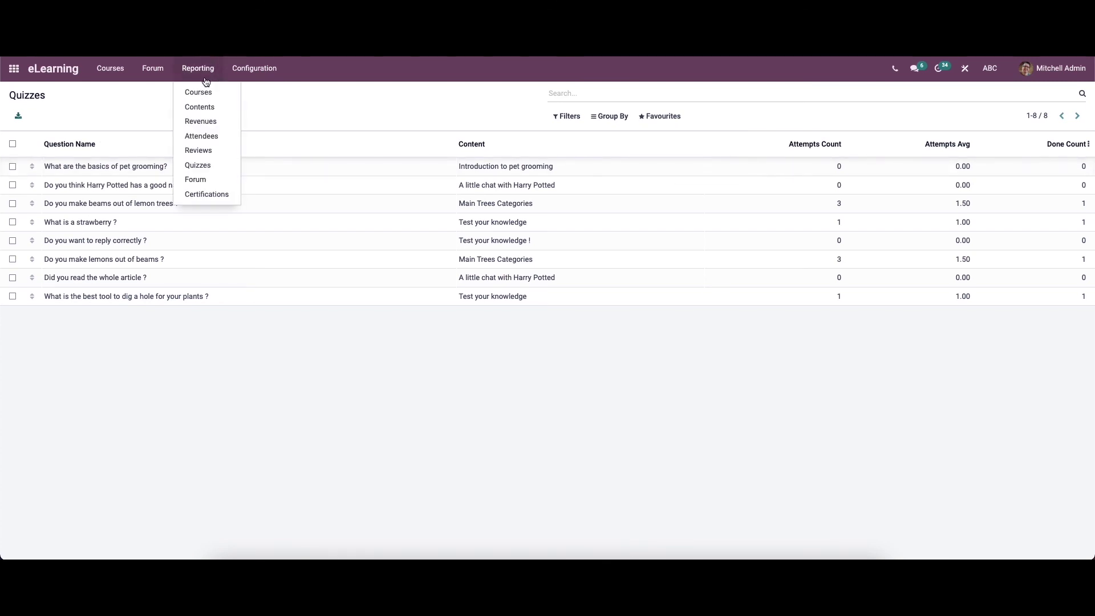
{"action": "left_click", "coordinate": [213, 180]}
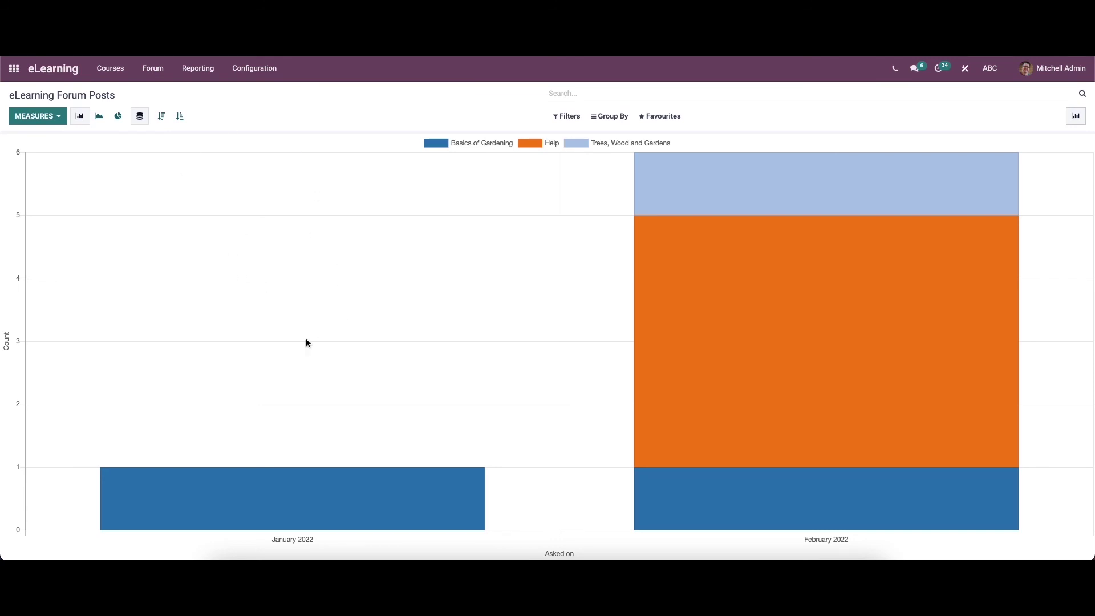
{"action": "left_click", "coordinate": [51, 117]}
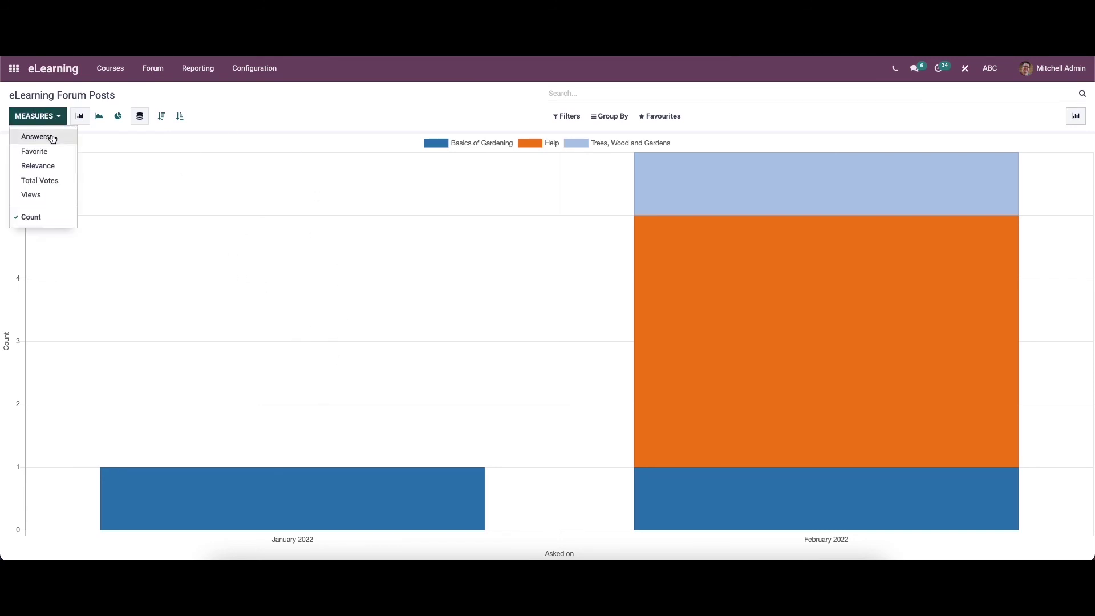
{"action": "left_click", "coordinate": [52, 139]}
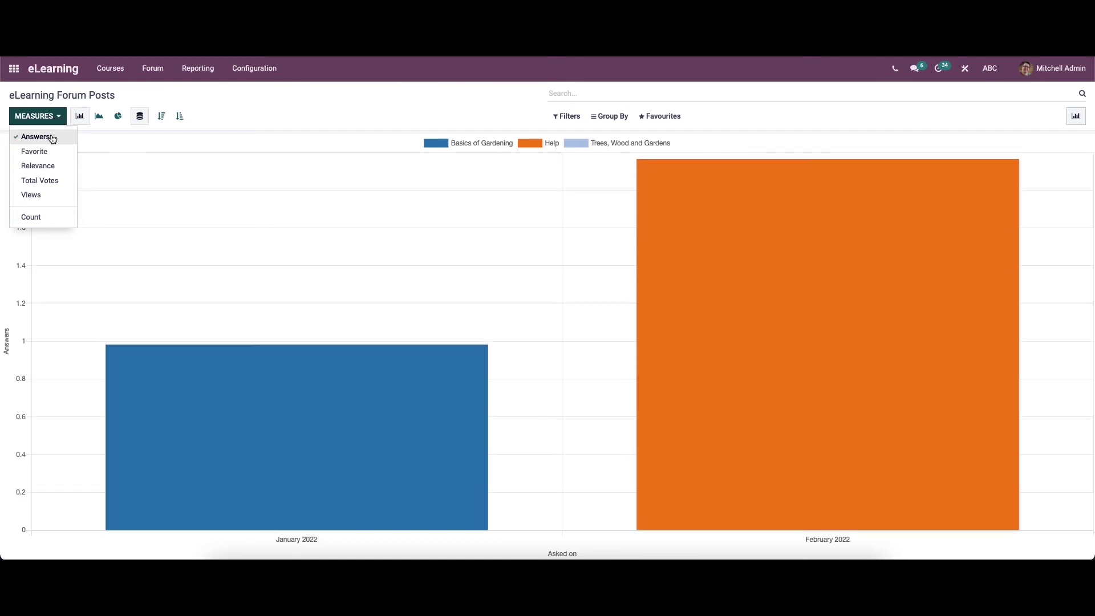
{"action": "left_click", "coordinate": [51, 151]}
{"action": "left_click", "coordinate": [52, 167]}
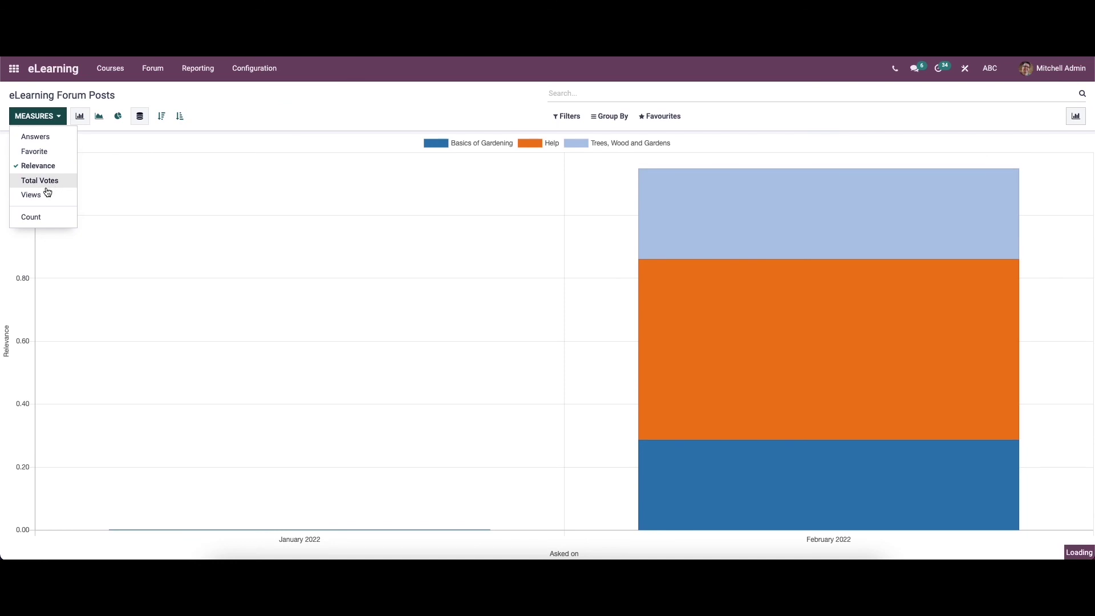
{"action": "left_click", "coordinate": [49, 182]}
{"action": "left_click", "coordinate": [48, 196]}
{"action": "left_click", "coordinate": [90, 136]}
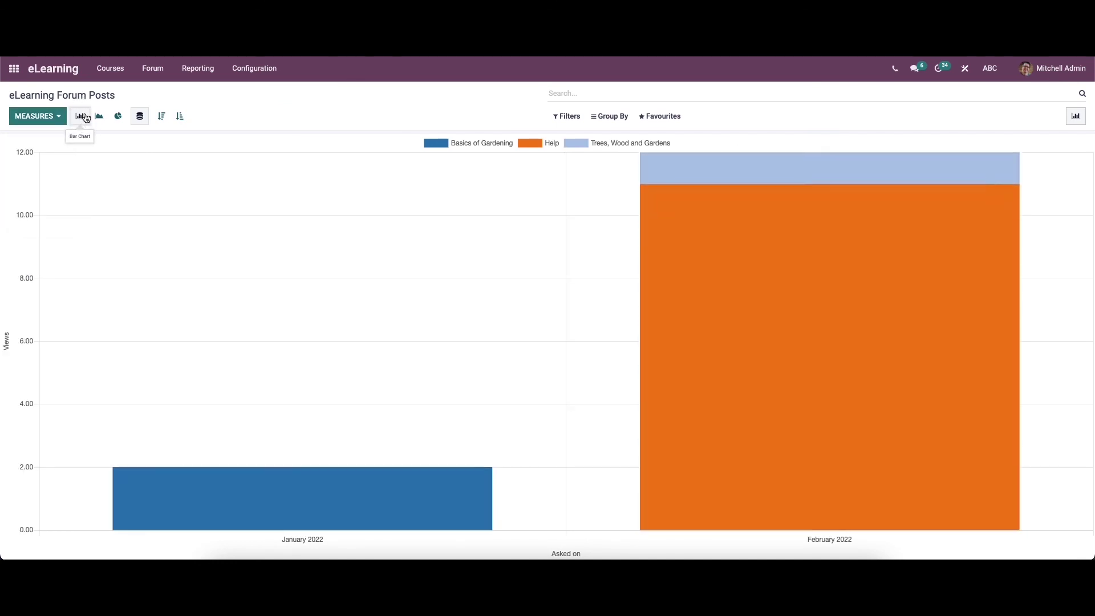
Compare the forum posts report as line, pie and bar charts, and check its filter, grouping and favourites options.
{"action": "left_click", "coordinate": [100, 117]}
{"action": "left_click", "coordinate": [118, 116]}
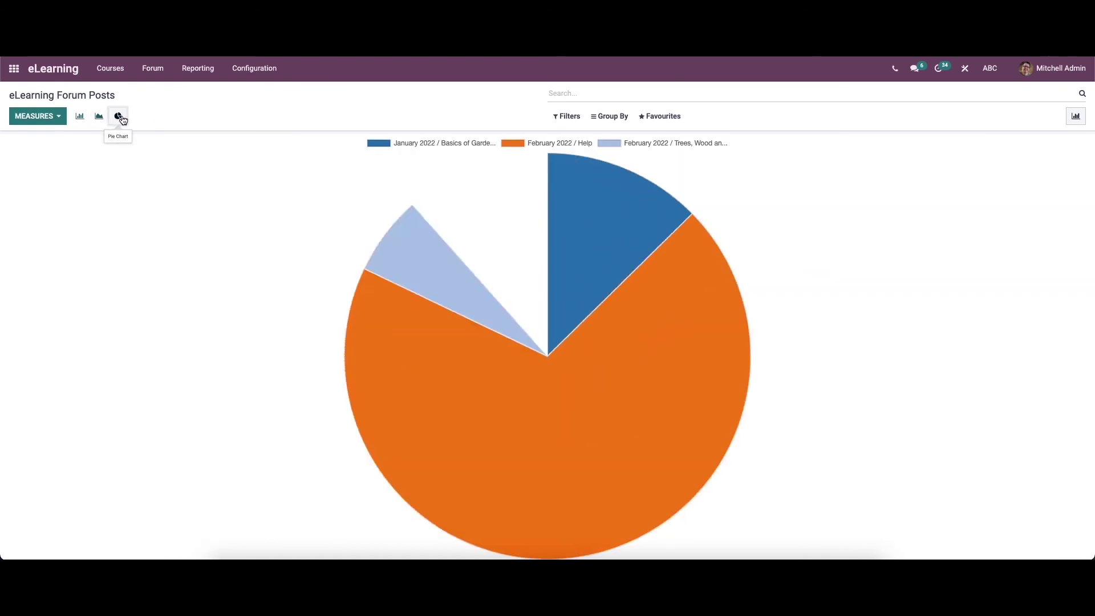
{"action": "left_click", "coordinate": [81, 116]}
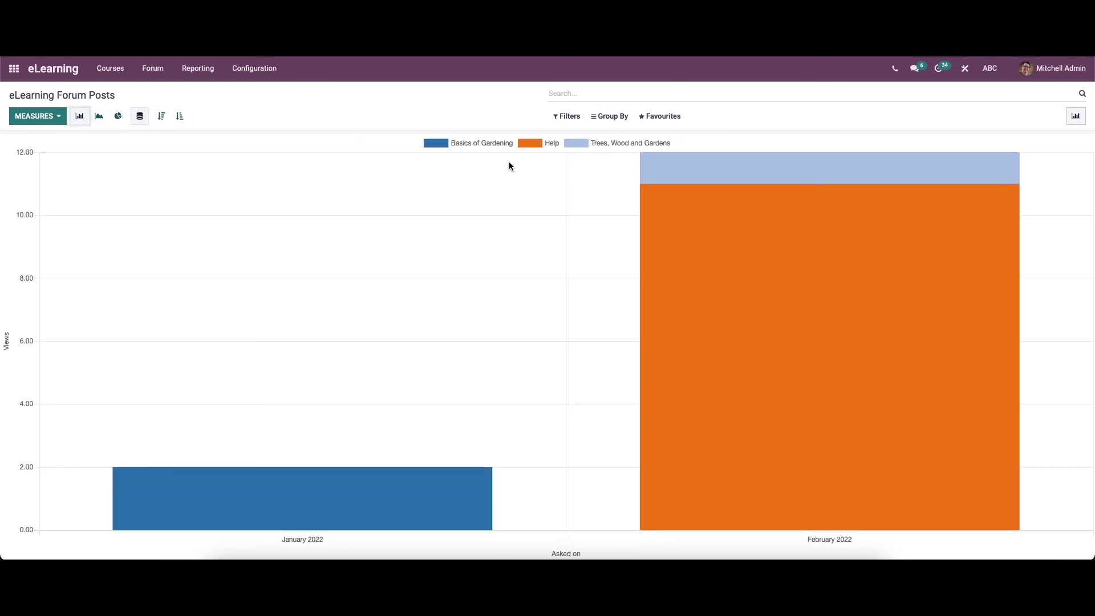
{"action": "left_click", "coordinate": [577, 118]}
{"action": "left_click", "coordinate": [606, 117]}
{"action": "left_click", "coordinate": [644, 117]}
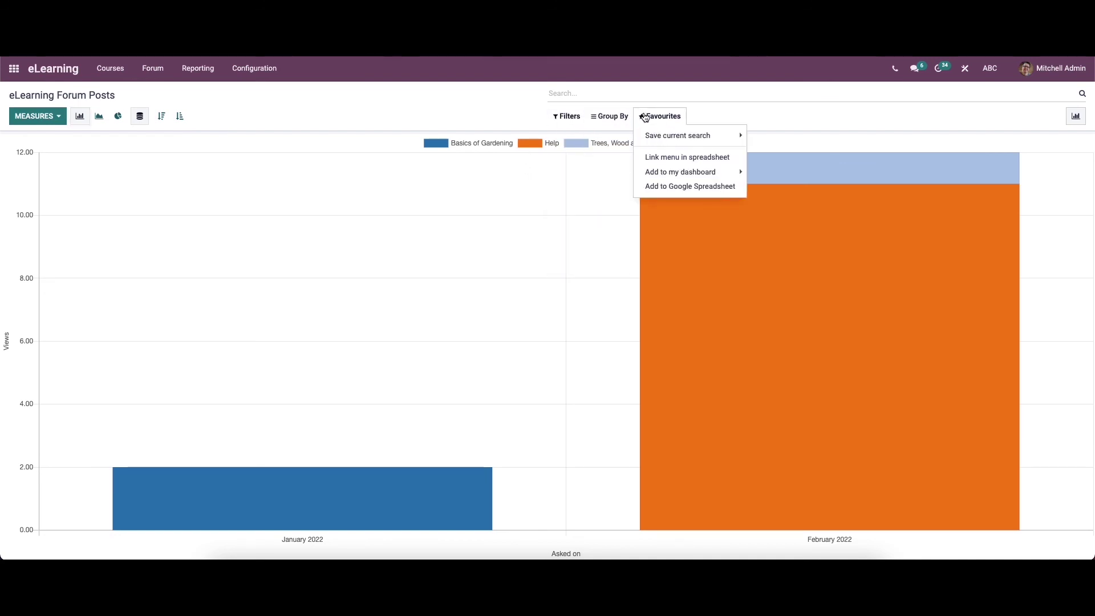
{"action": "left_click", "coordinate": [317, 122]}
Review the certifications report as a list, cards and graph, and preview a blank certification form before discarding it.
{"action": "left_click", "coordinate": [194, 69]}
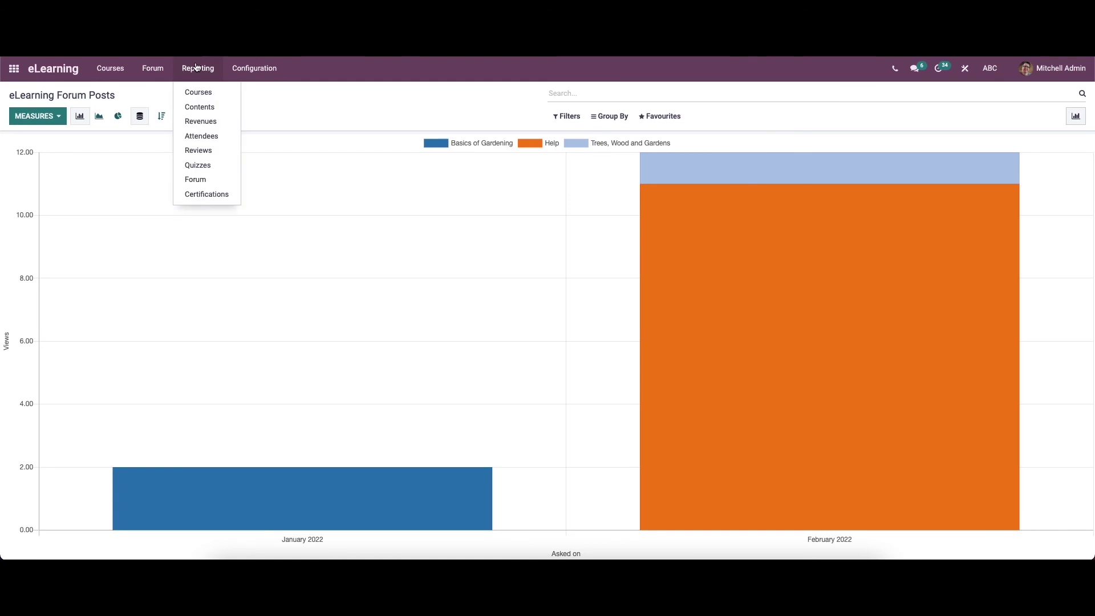
{"action": "left_click", "coordinate": [206, 195]}
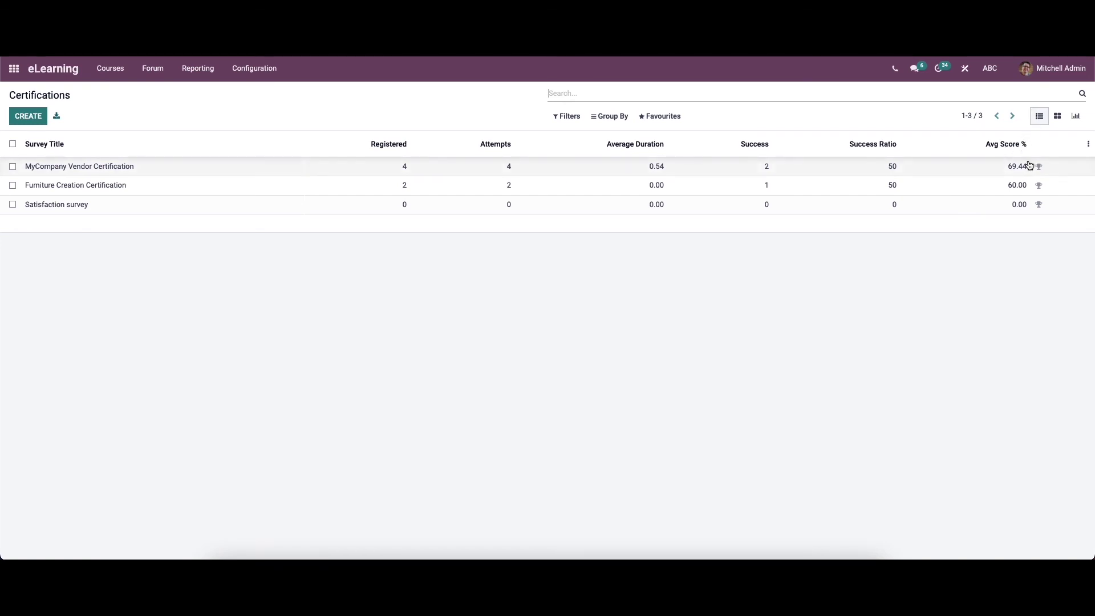
{"action": "left_click", "coordinate": [1057, 116]}
{"action": "left_click", "coordinate": [1075, 117]}
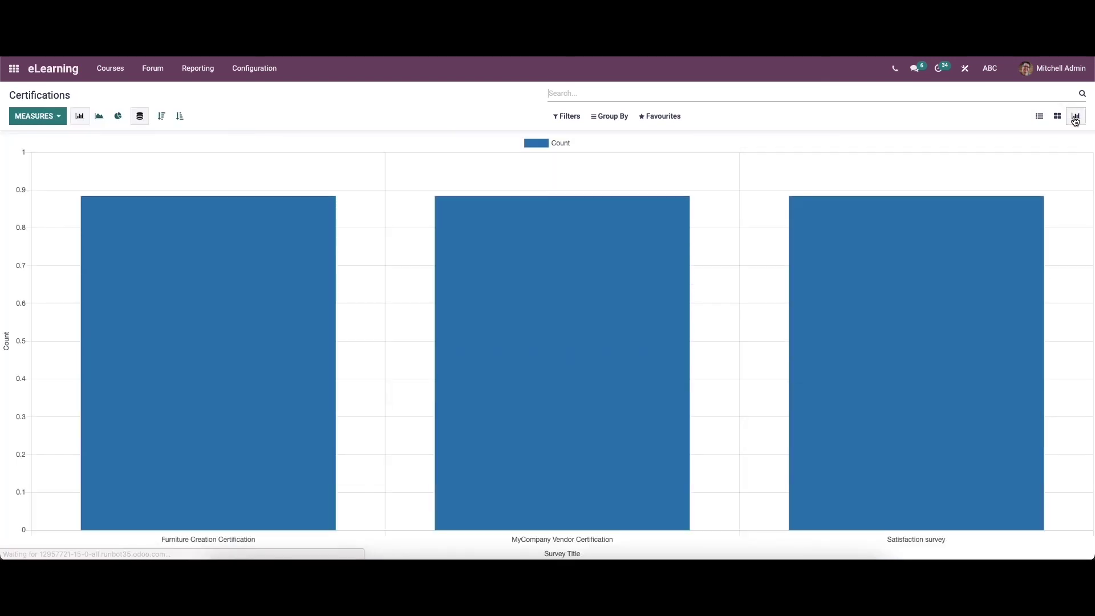
{"action": "left_click", "coordinate": [1038, 116]}
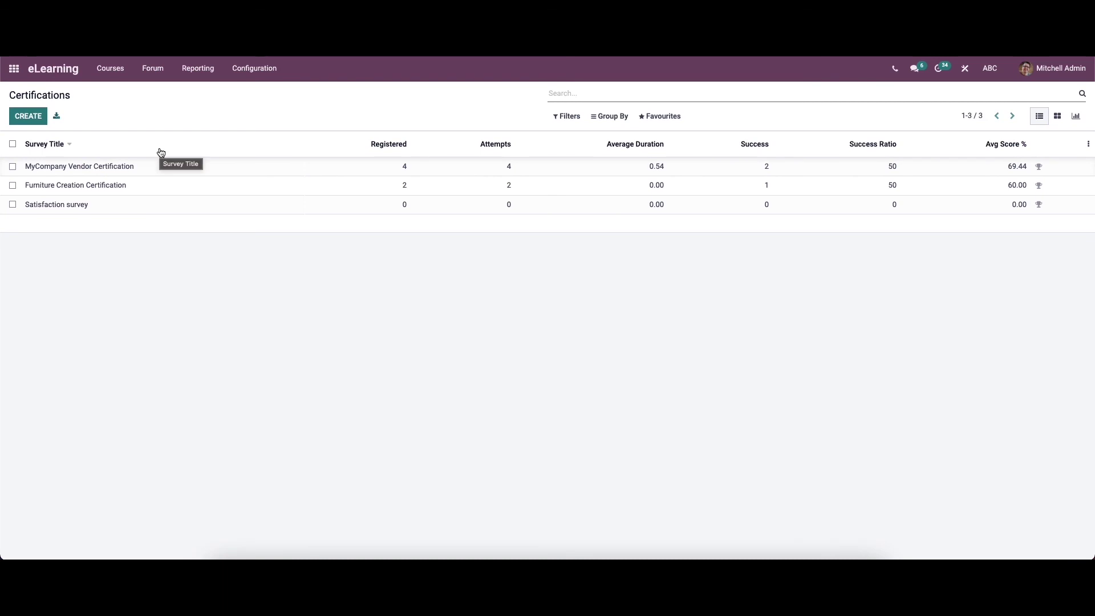
{"action": "left_click", "coordinate": [26, 117]}
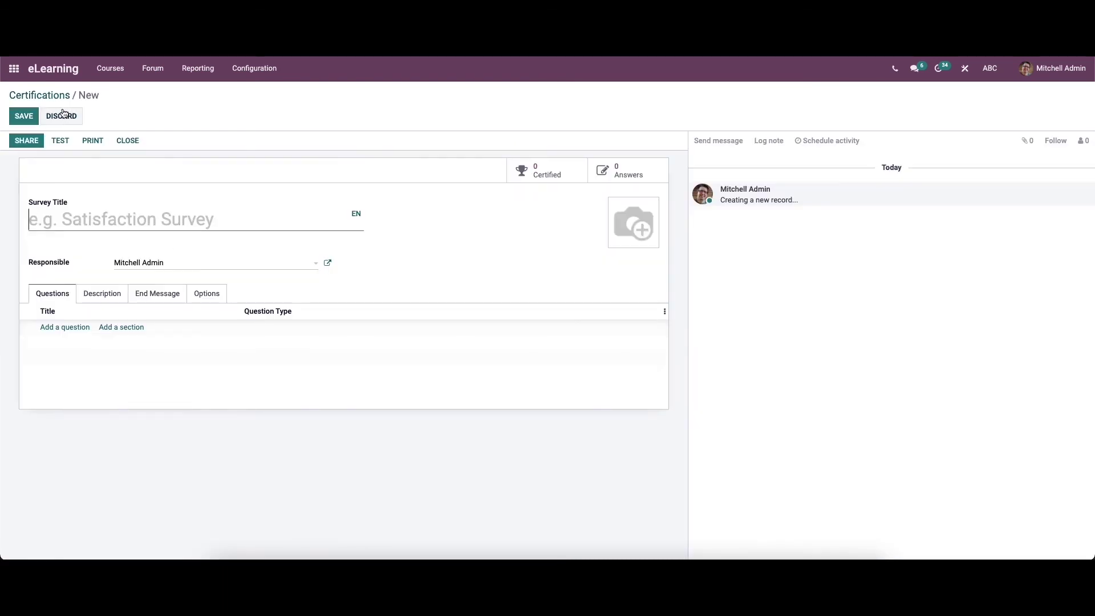
{"action": "left_click", "coordinate": [61, 116]}
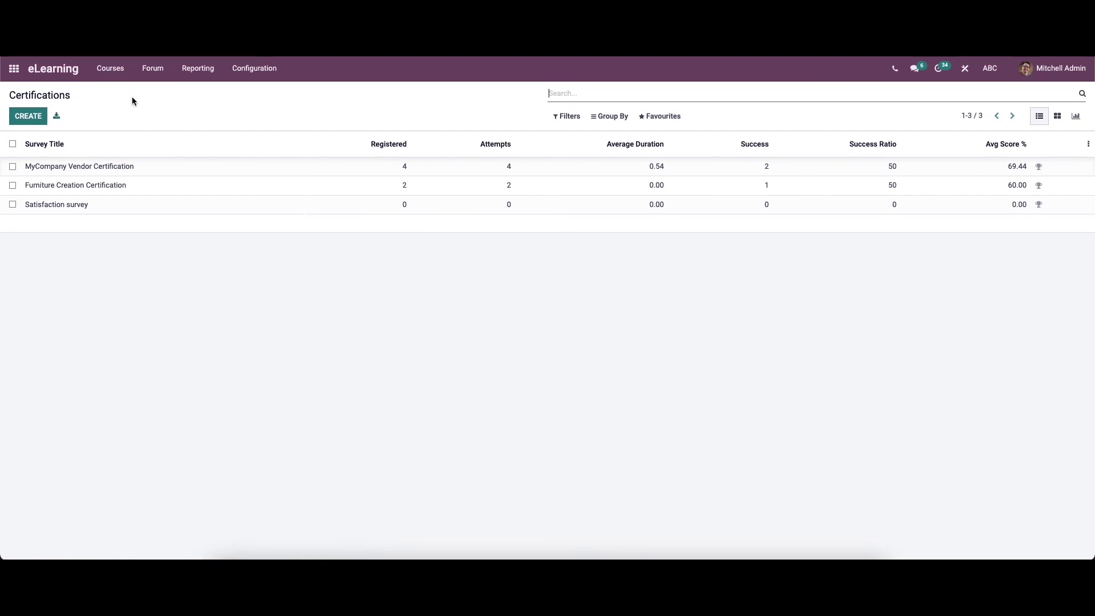